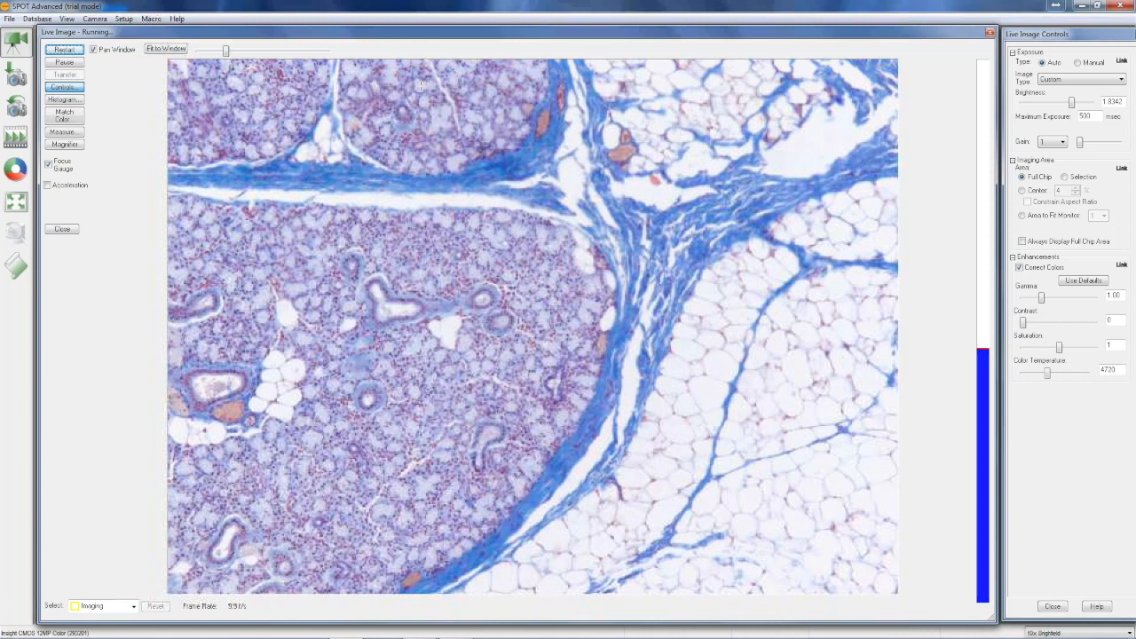
Add a new reticle based on a 4096 x 3000 pixel blank image using the 10x calibration
click(124, 19)
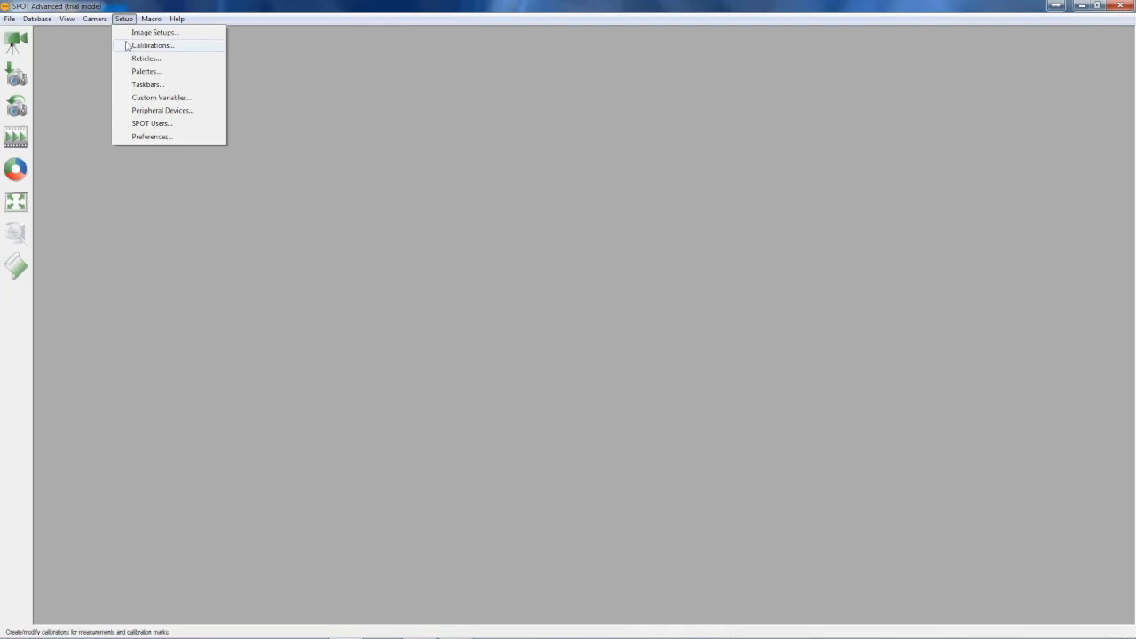
click(130, 59)
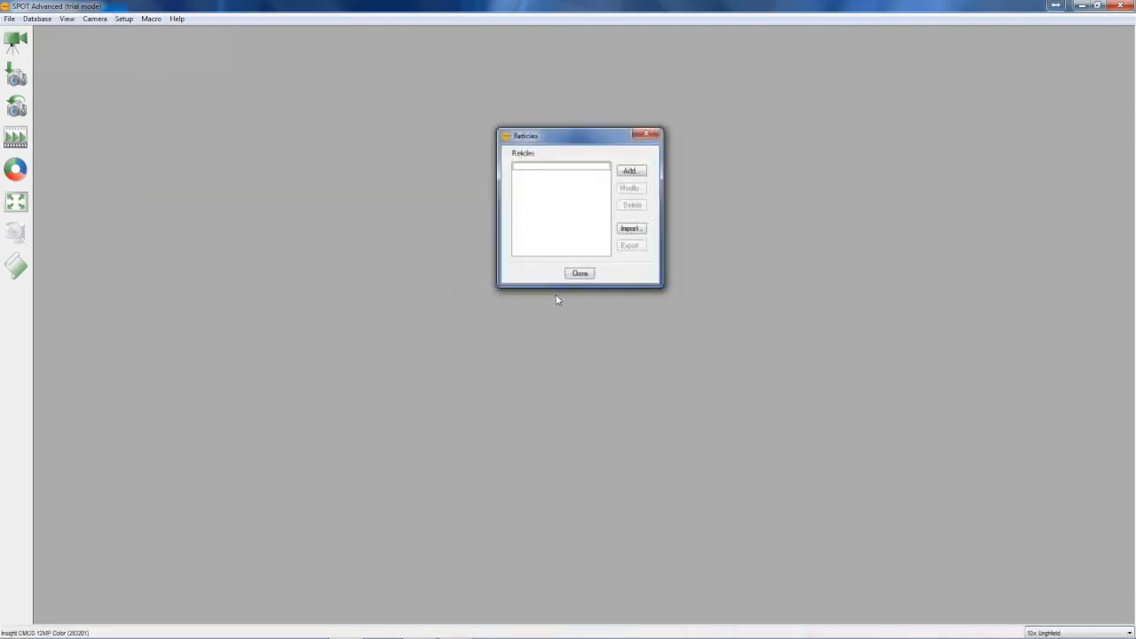
click(635, 177)
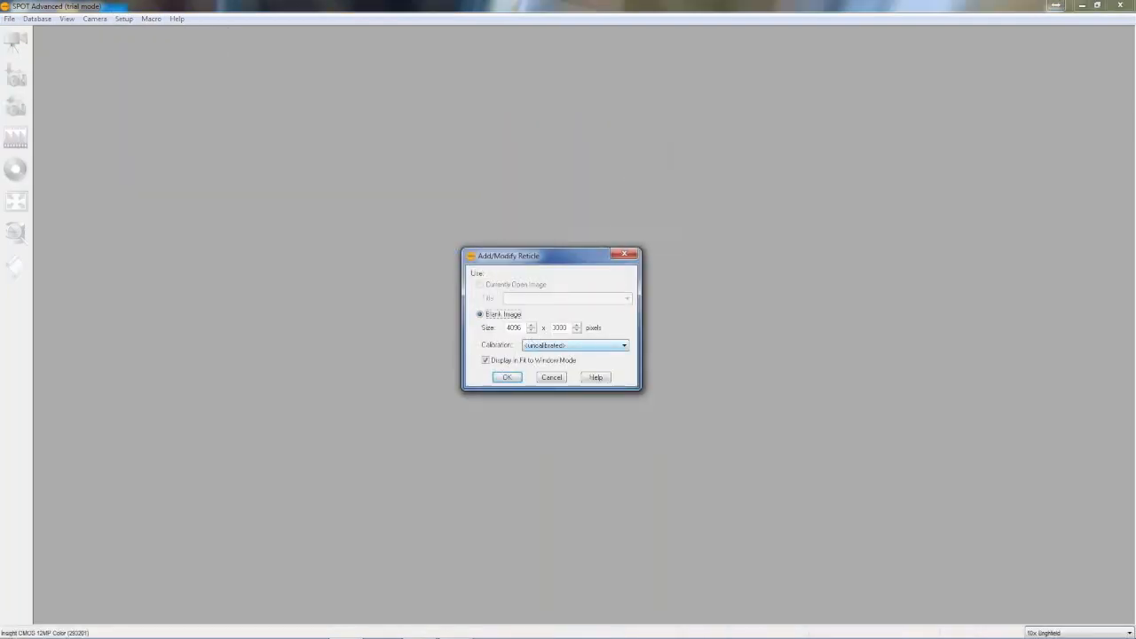
click(569, 345)
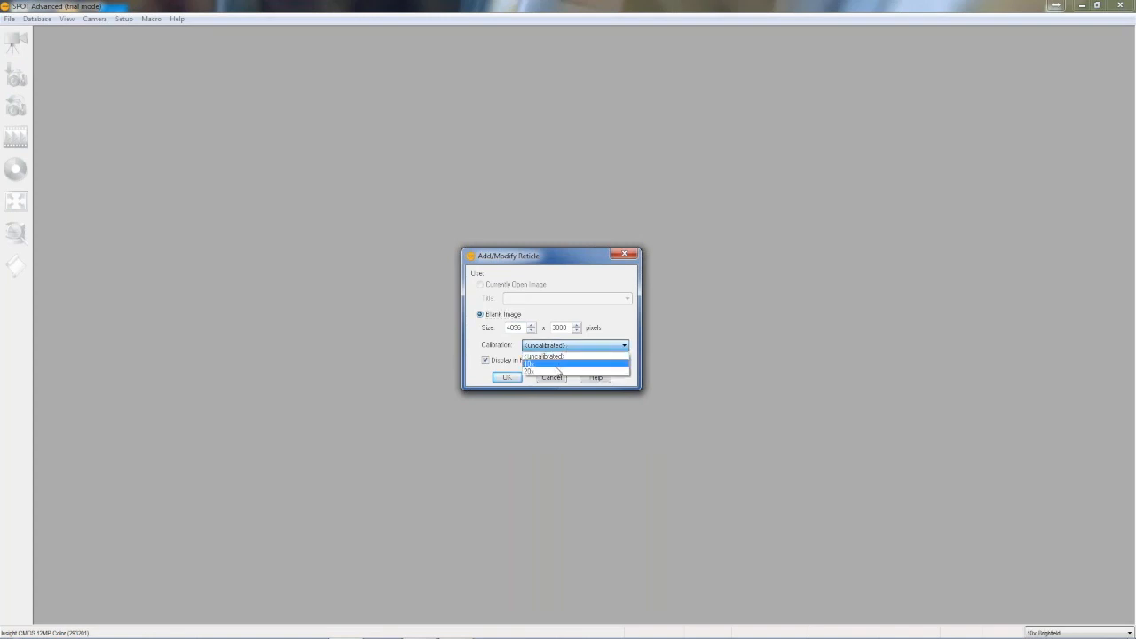
click(555, 364)
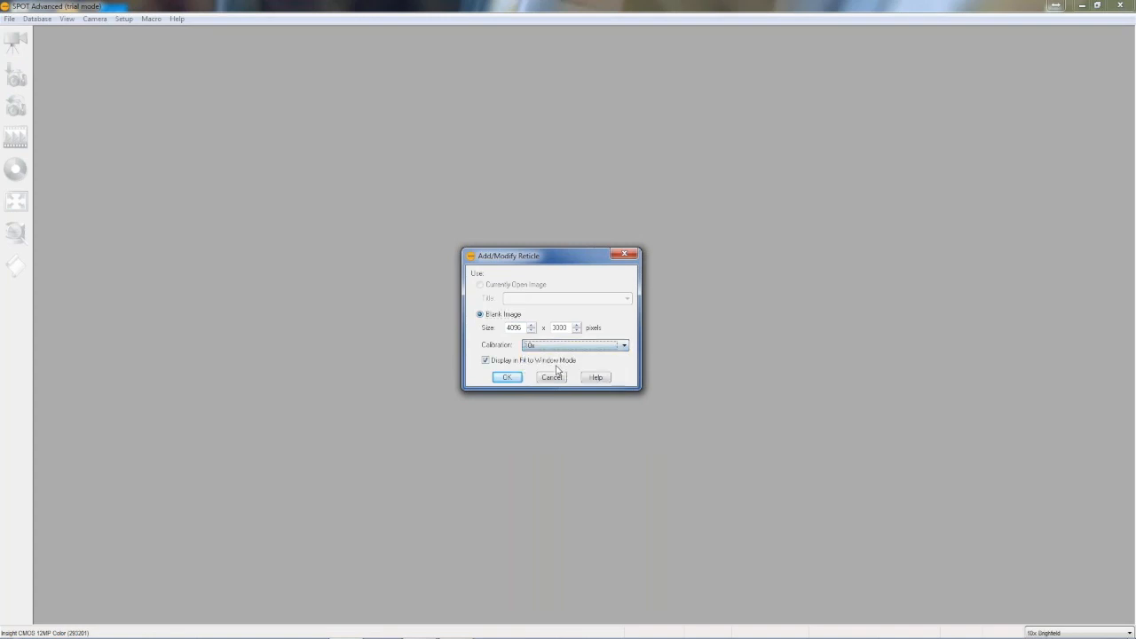
click(508, 377)
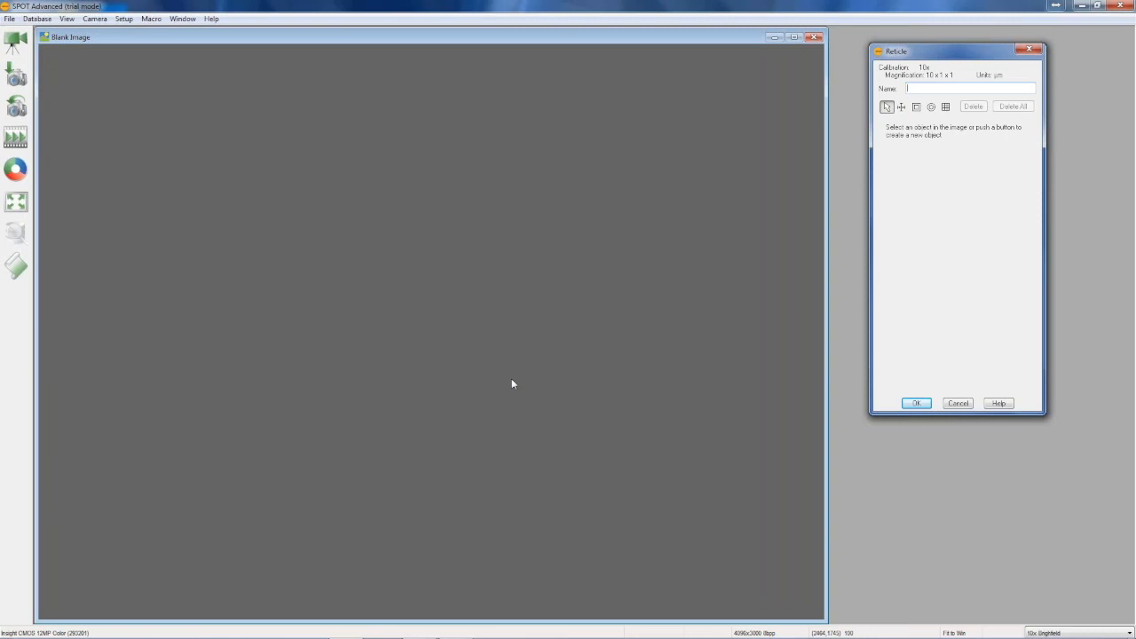
Name the reticle "10x Grid" and place a grid object centred on the blank image
text(10x Grid)
click(946, 107)
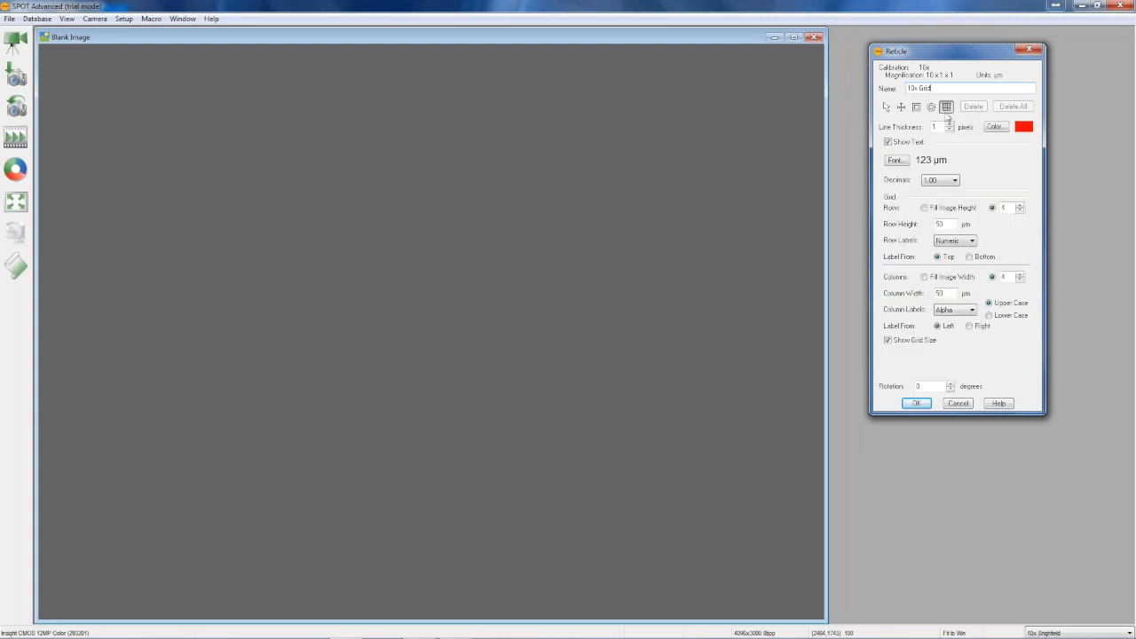
click(354, 261)
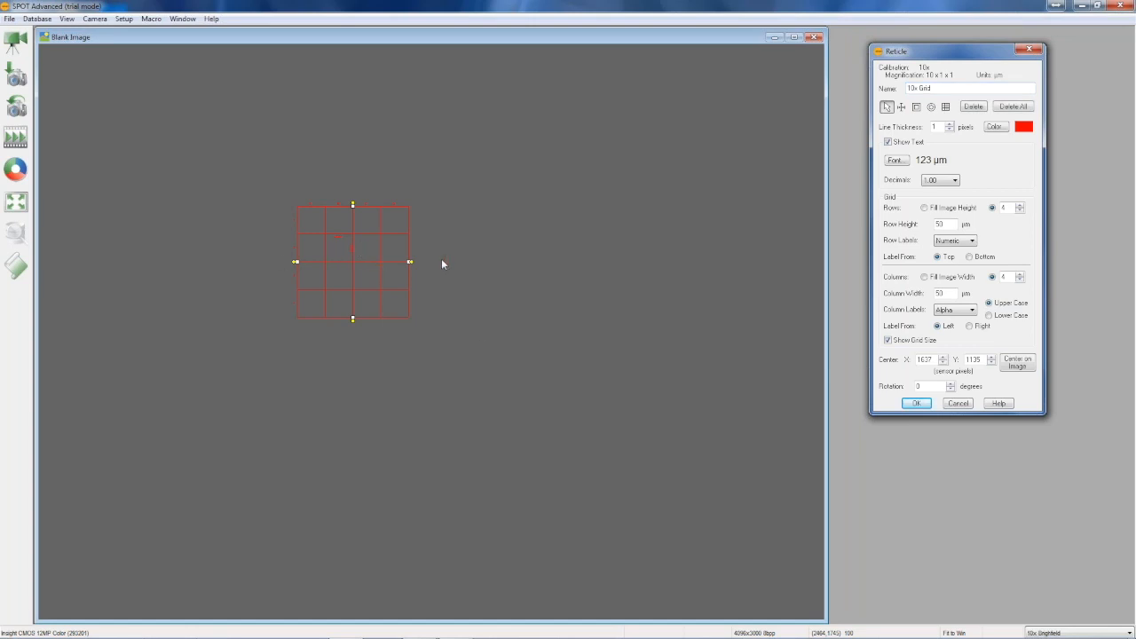
click(1017, 364)
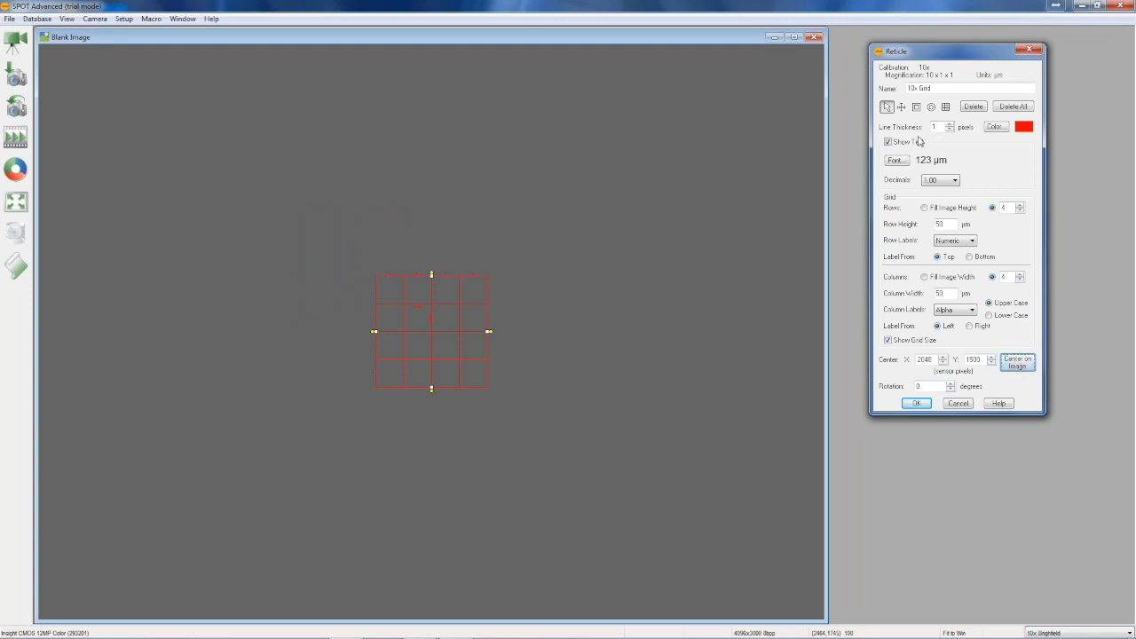
Change the grid's line colour to blue
click(995, 127)
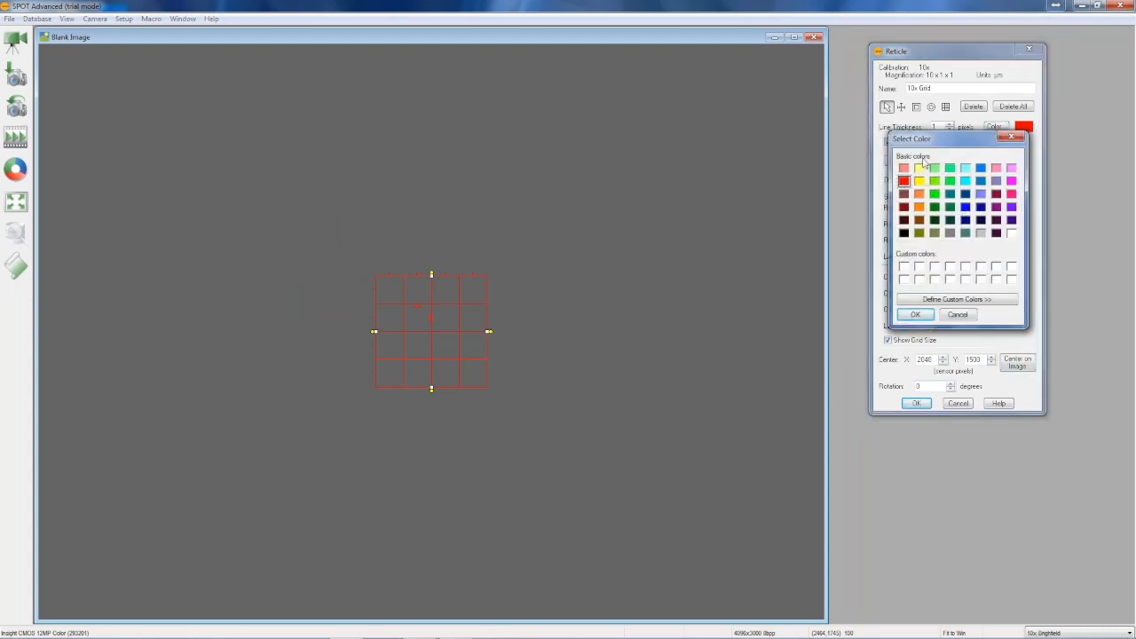
click(966, 207)
click(914, 314)
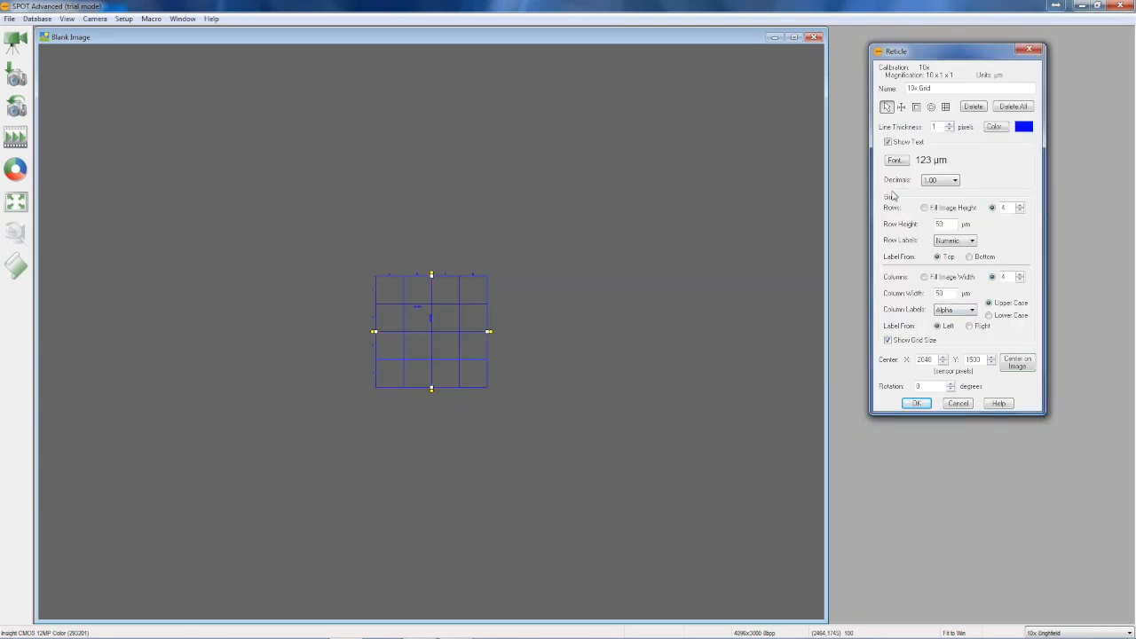
Enlarge the grid's label font and set its measurement text to show no decimal places
click(895, 160)
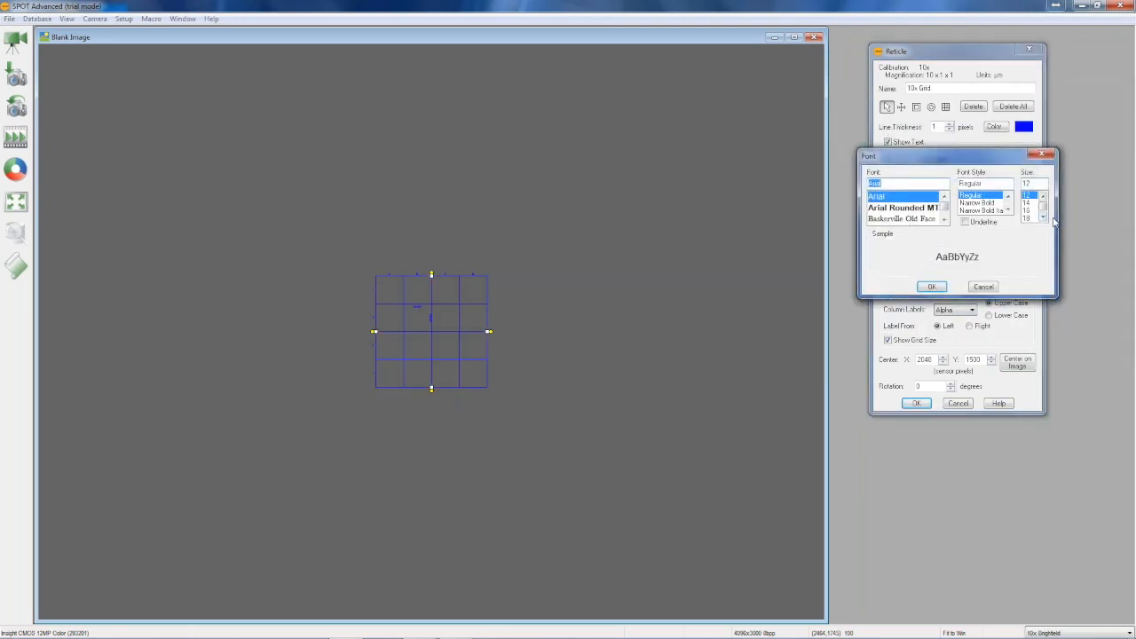
click(1041, 217)
click(1042, 217)
click(1041, 217)
click(1026, 195)
click(929, 286)
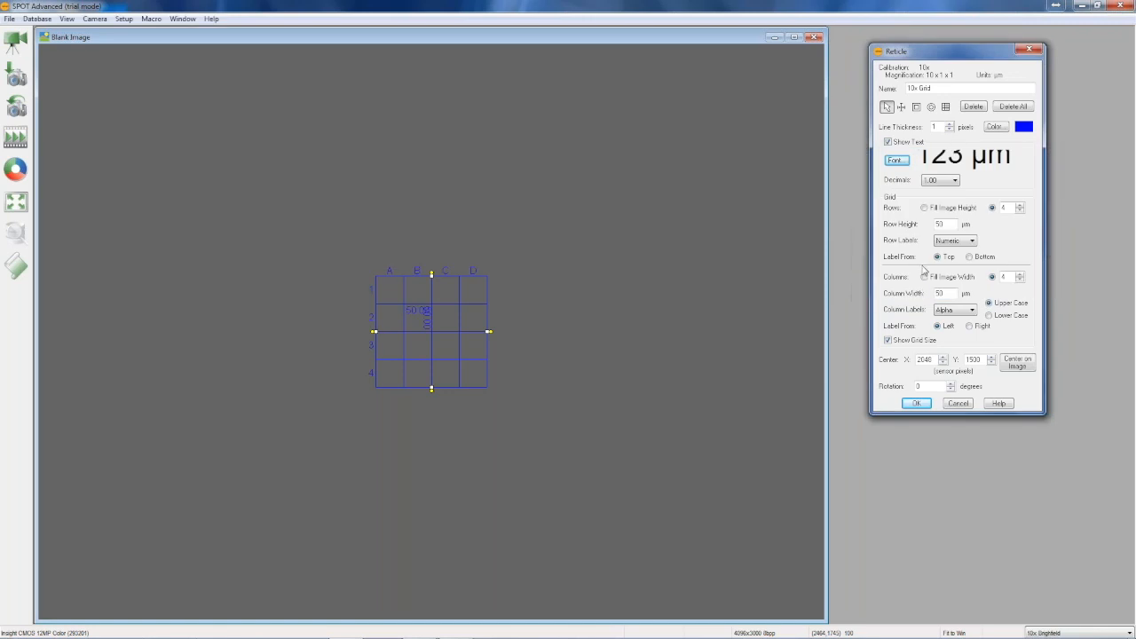
click(956, 181)
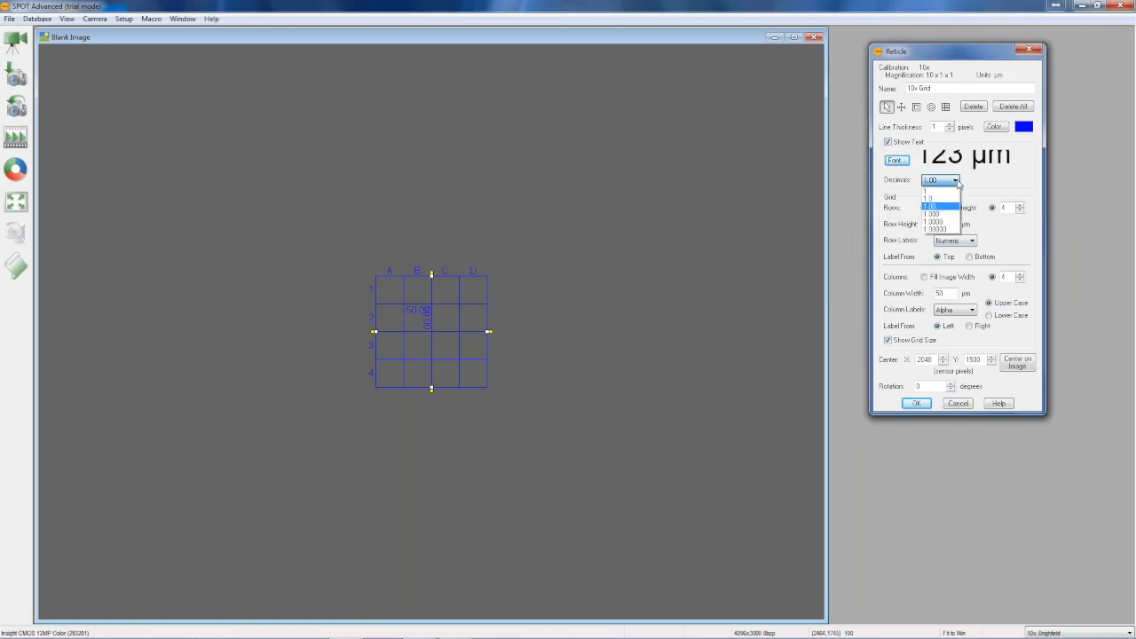
click(929, 189)
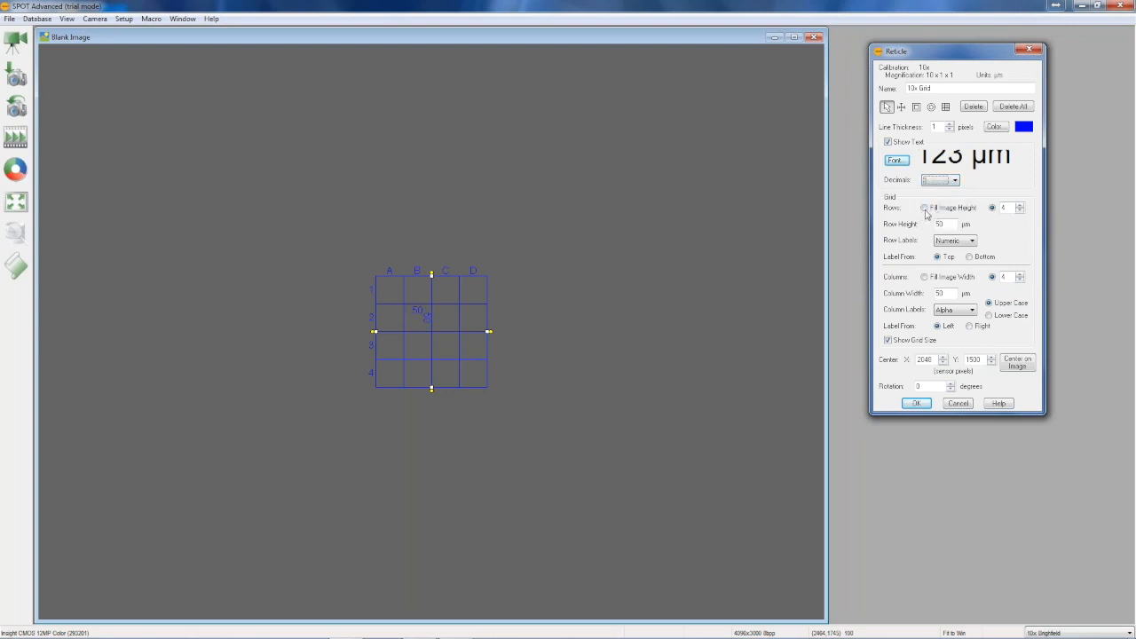
Make the grid rows fill the image height, with numeric row labels starting from the top
click(925, 209)
click(991, 207)
click(934, 211)
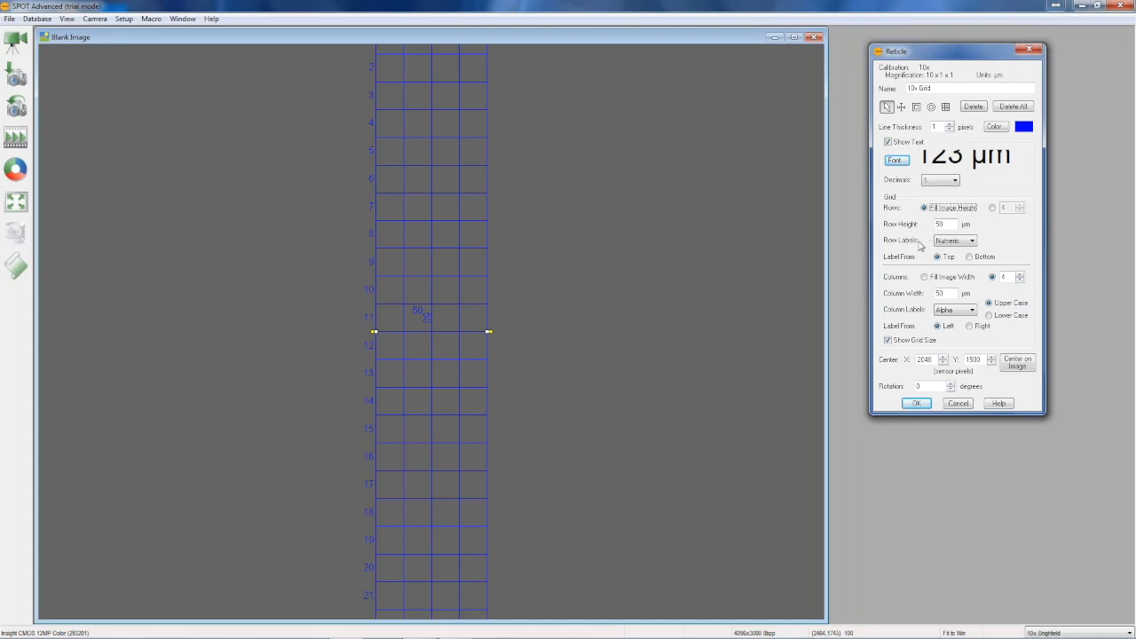
click(967, 241)
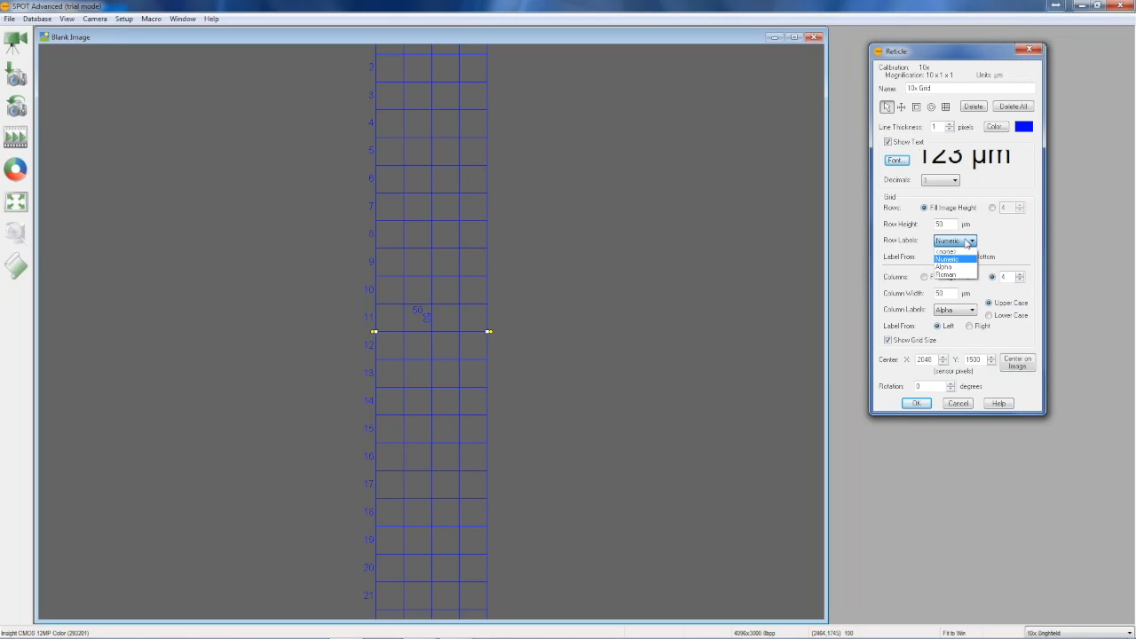
click(962, 259)
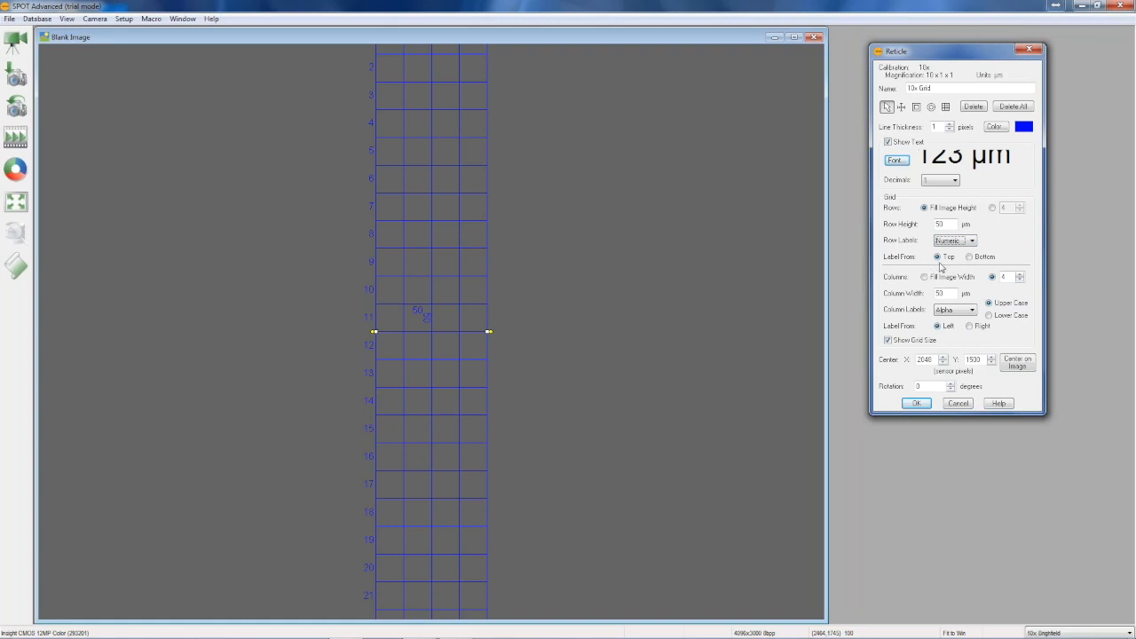
click(970, 257)
click(950, 260)
Make the grid columns fill the image width with alphabetic column labels
click(926, 278)
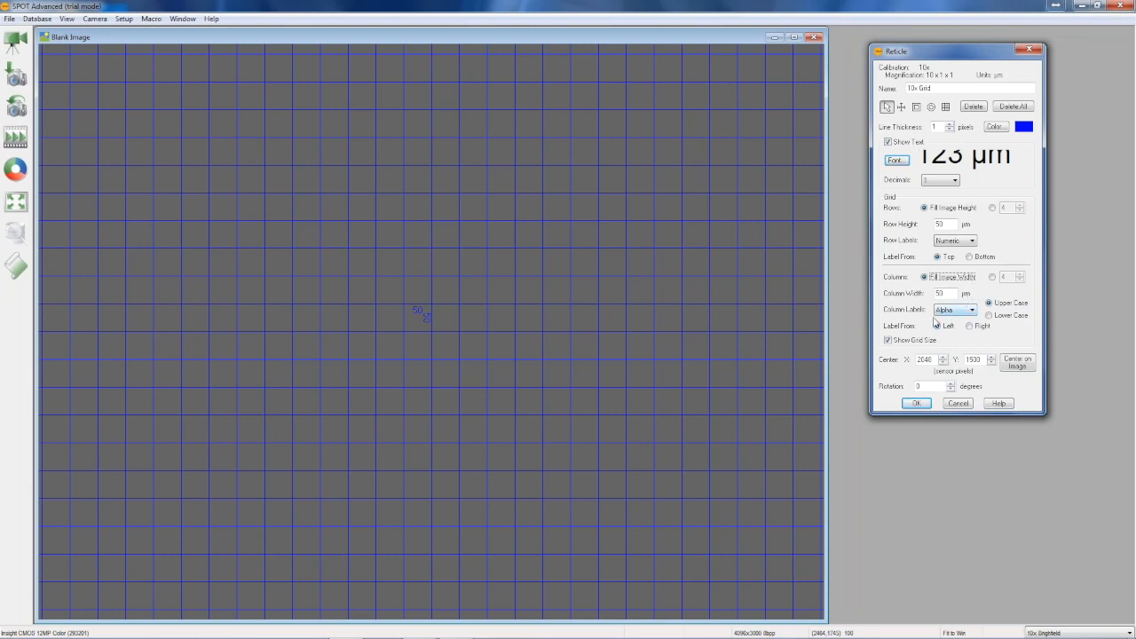
click(971, 311)
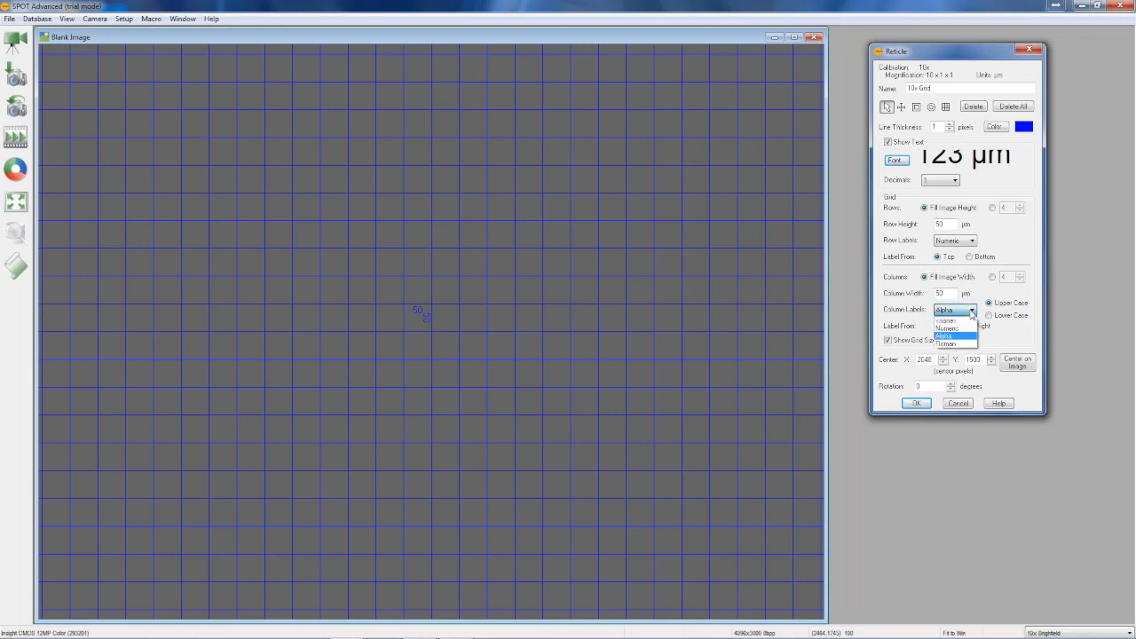
click(972, 311)
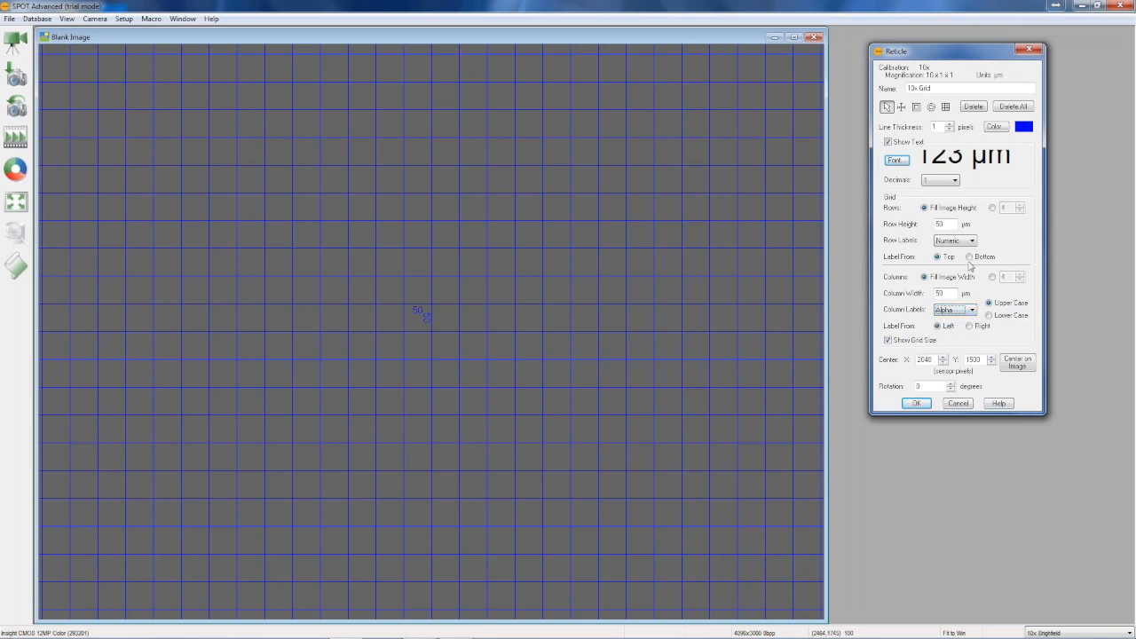
Limit the grid to a fixed size of 16 rows and 24 columns
click(992, 207)
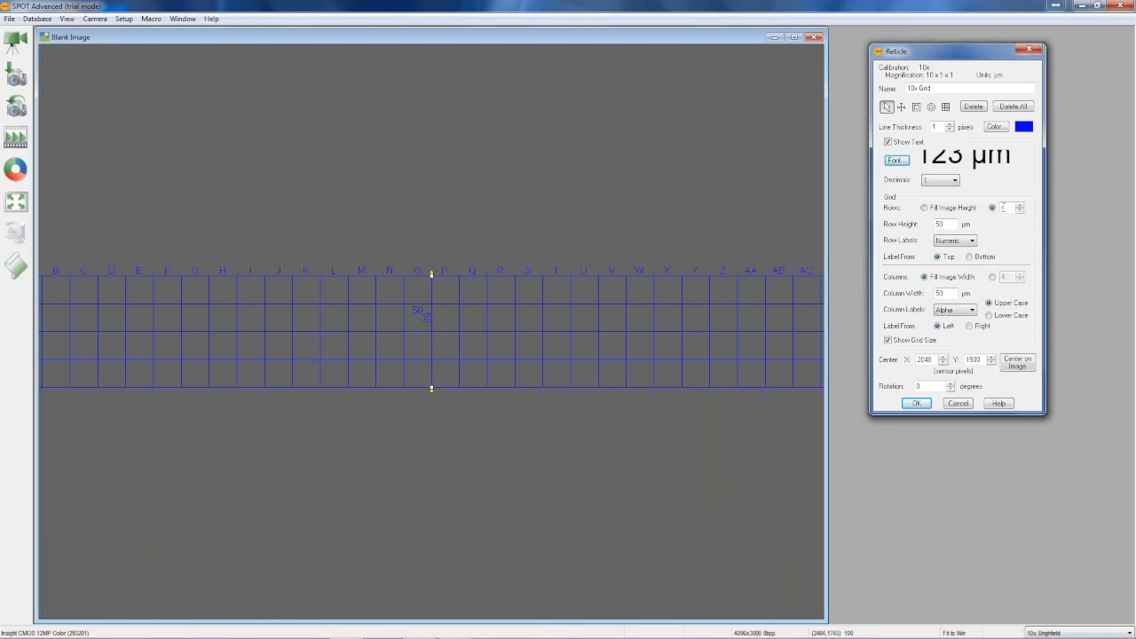
double_click(1004, 207)
text(16)
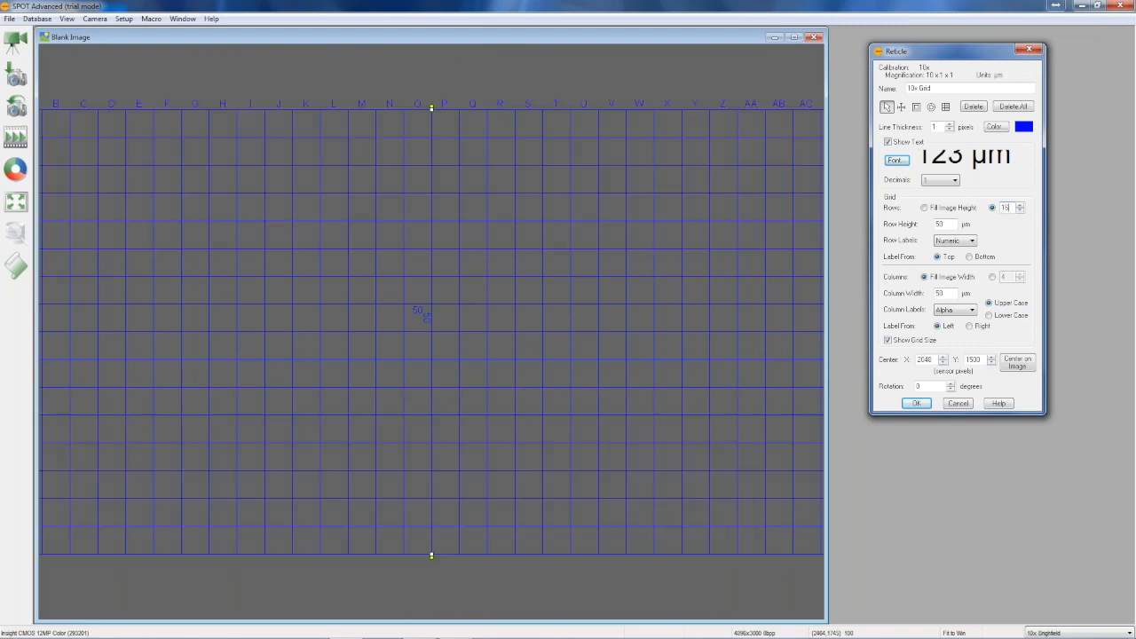
click(992, 277)
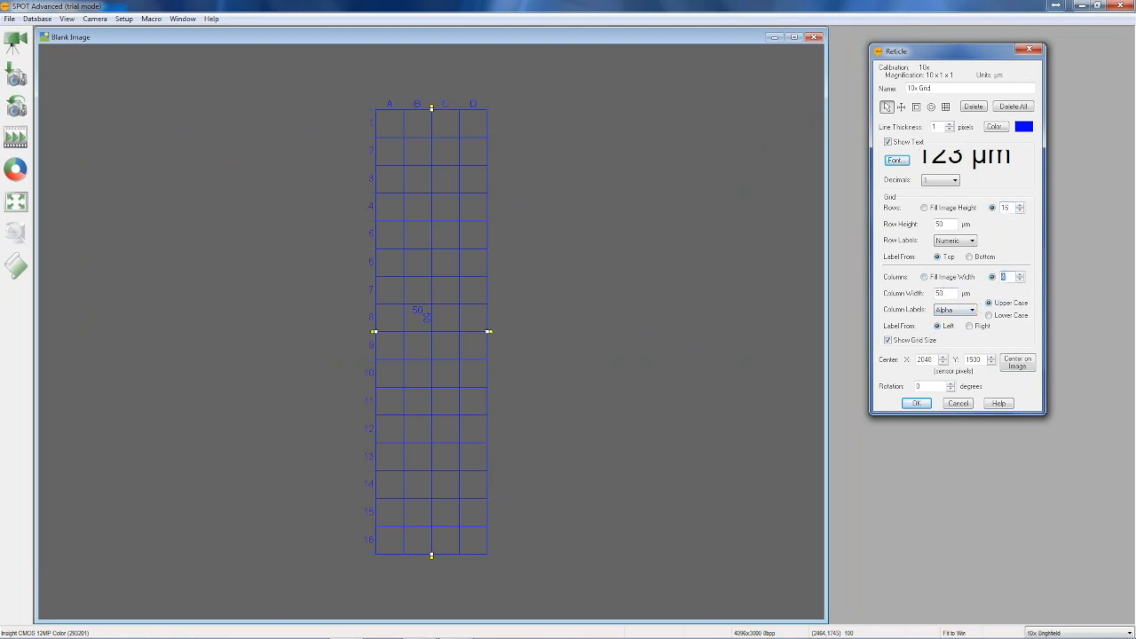
text(24)
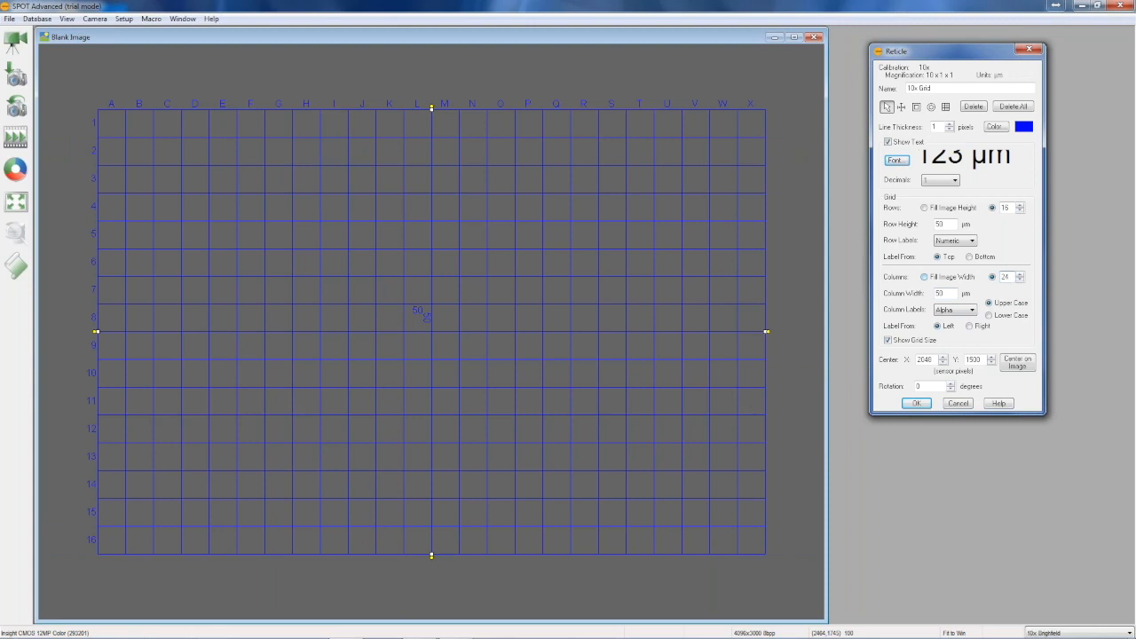
Centre the grid on the image with columns labelled from the left, and save the reticle
click(970, 326)
click(940, 327)
click(1017, 365)
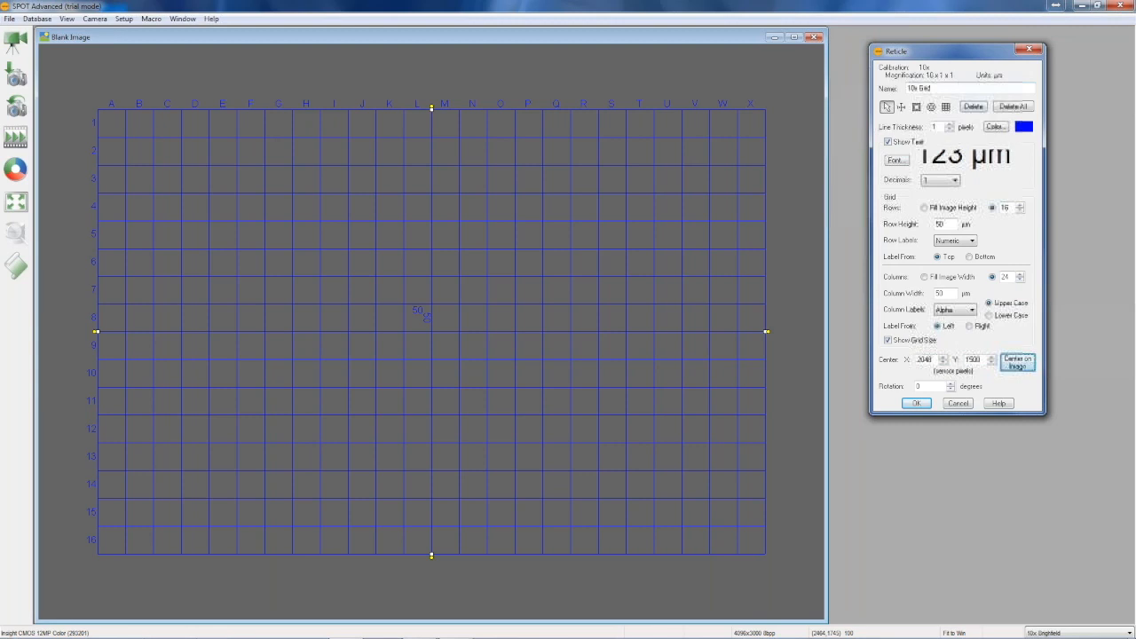
click(916, 403)
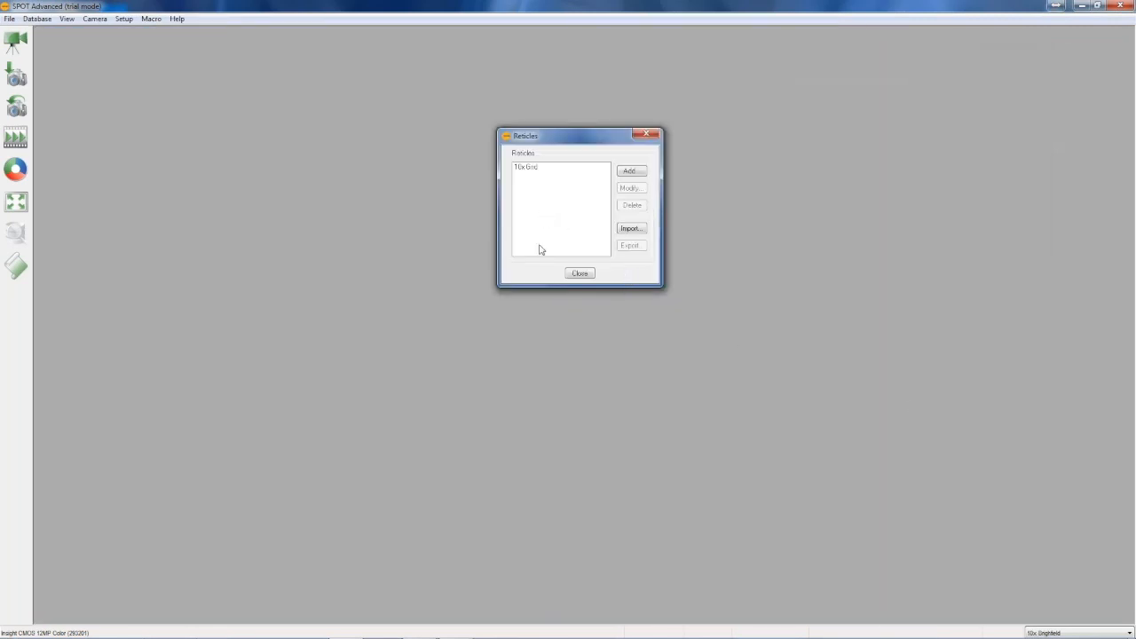
click(577, 273)
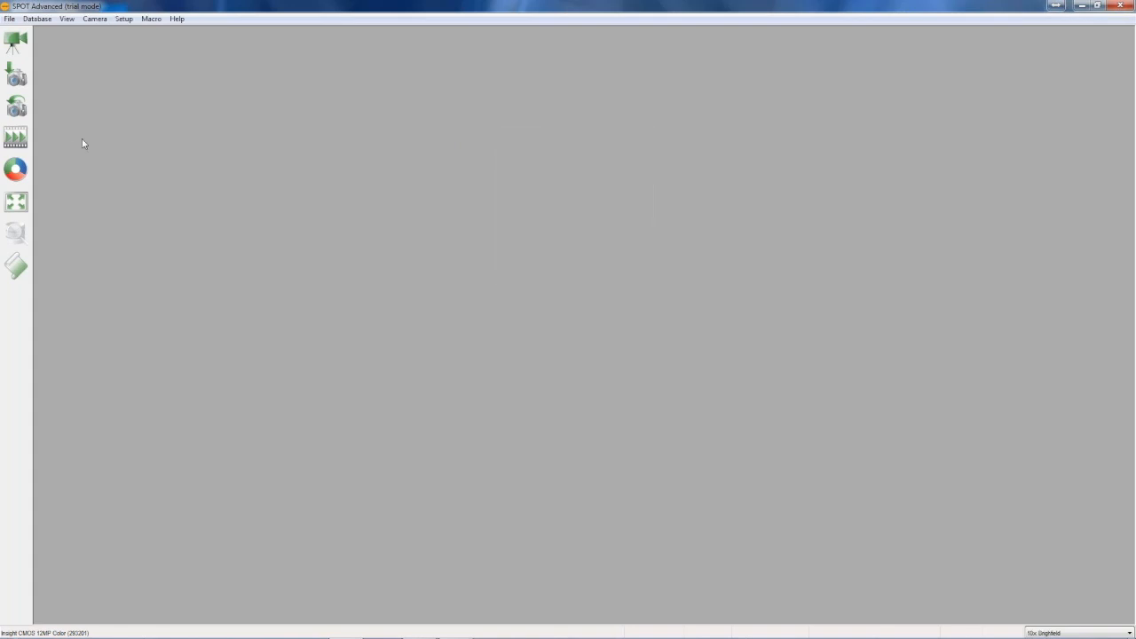
Start the live image and open the 10x Brightfield image setup for modification
click(15, 40)
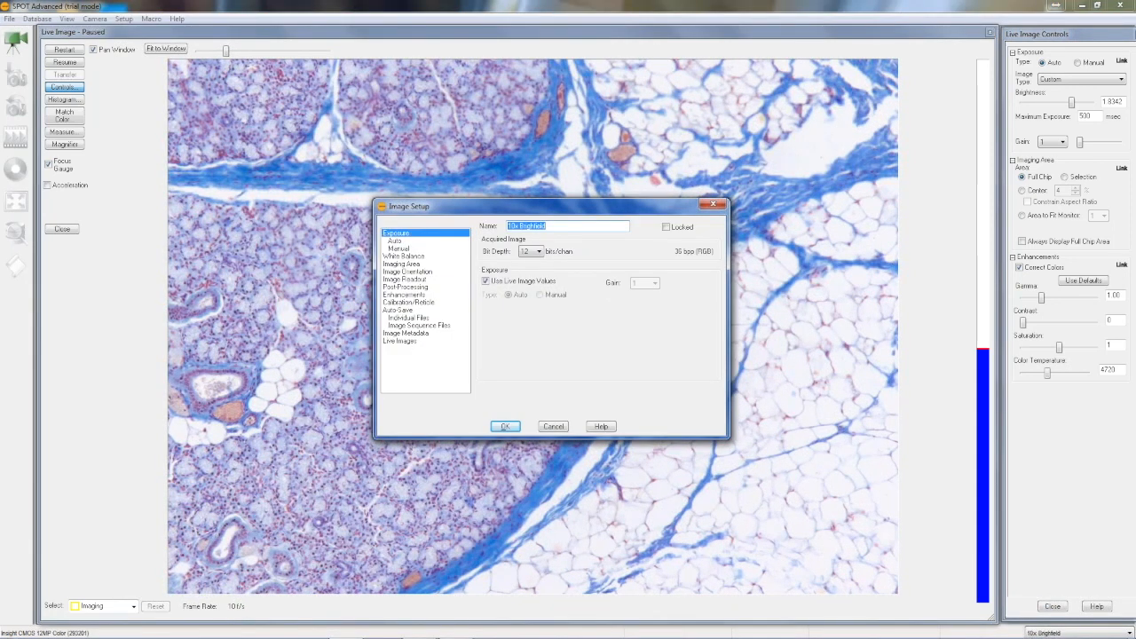
click(712, 205)
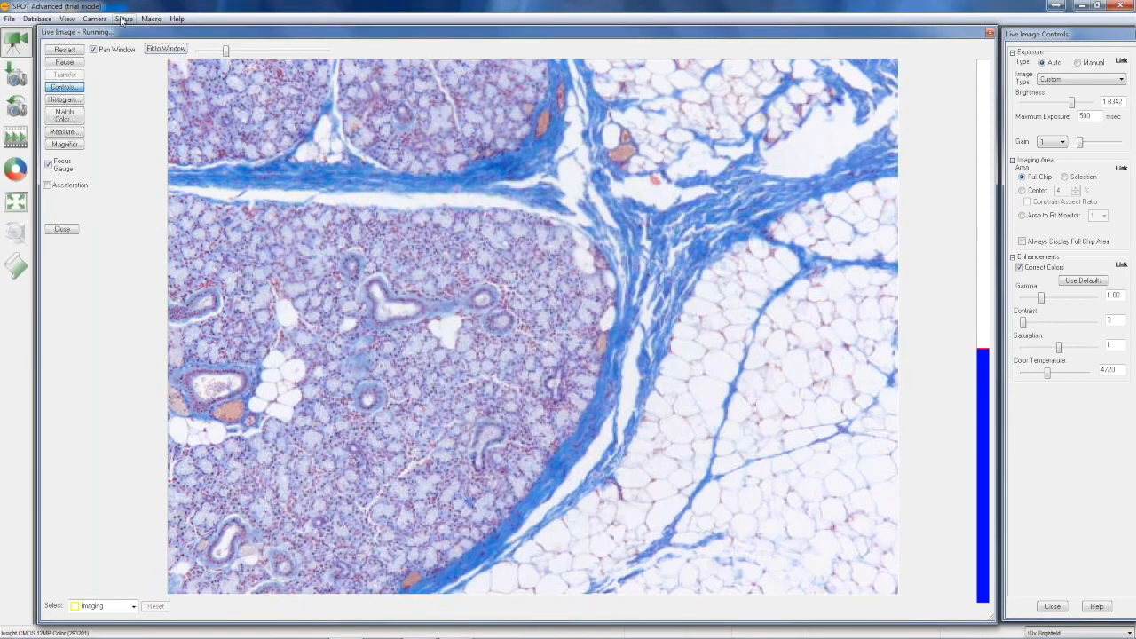
click(124, 20)
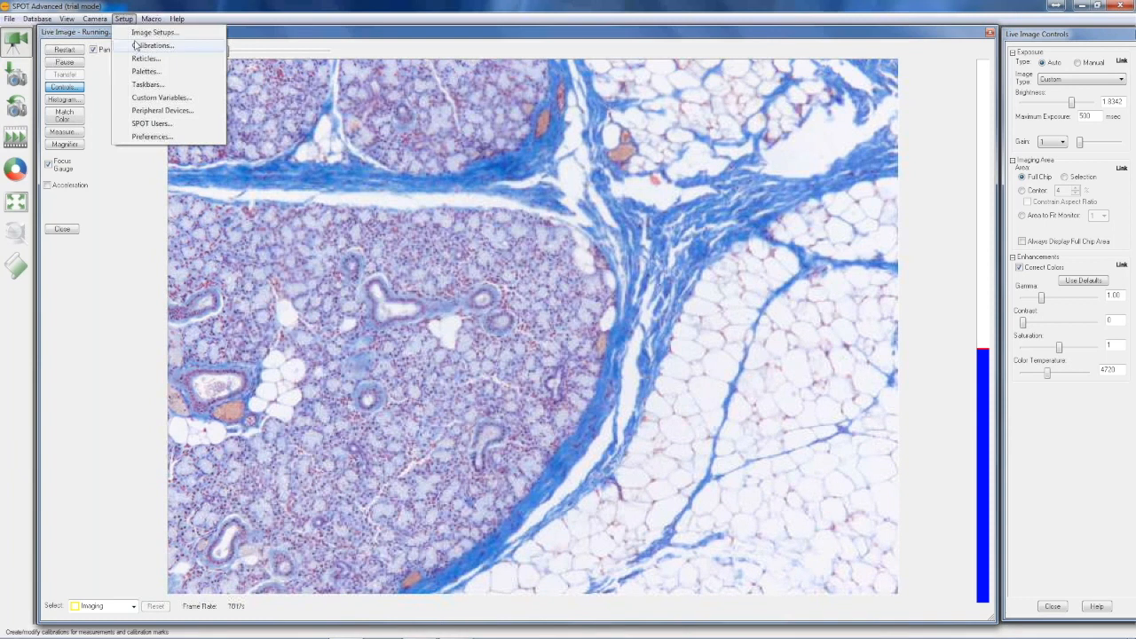
click(140, 41)
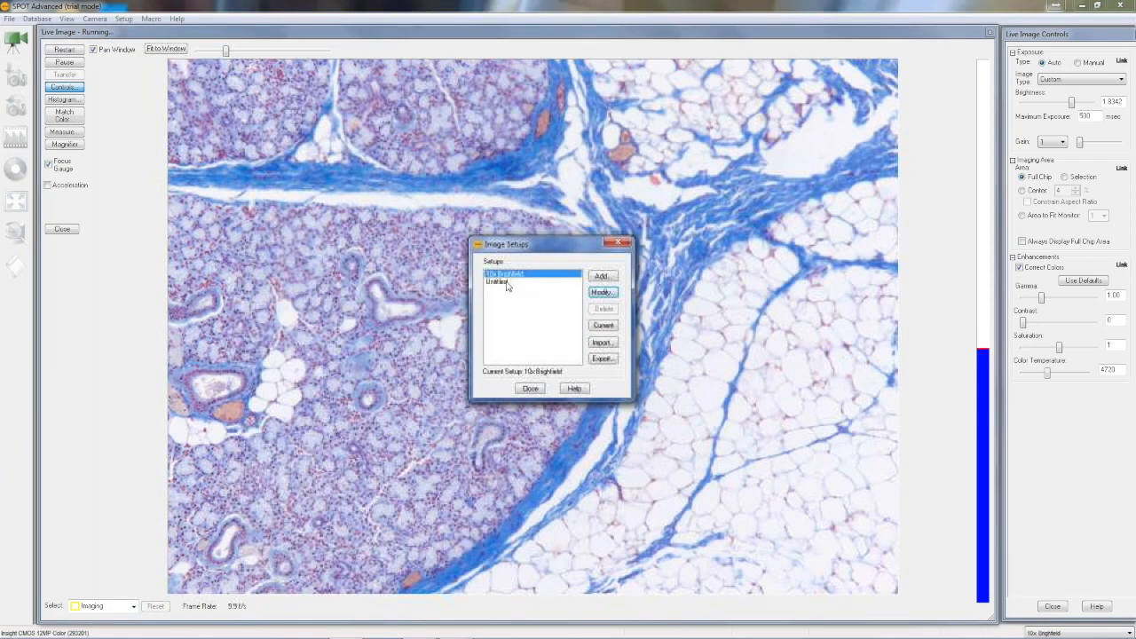
click(602, 293)
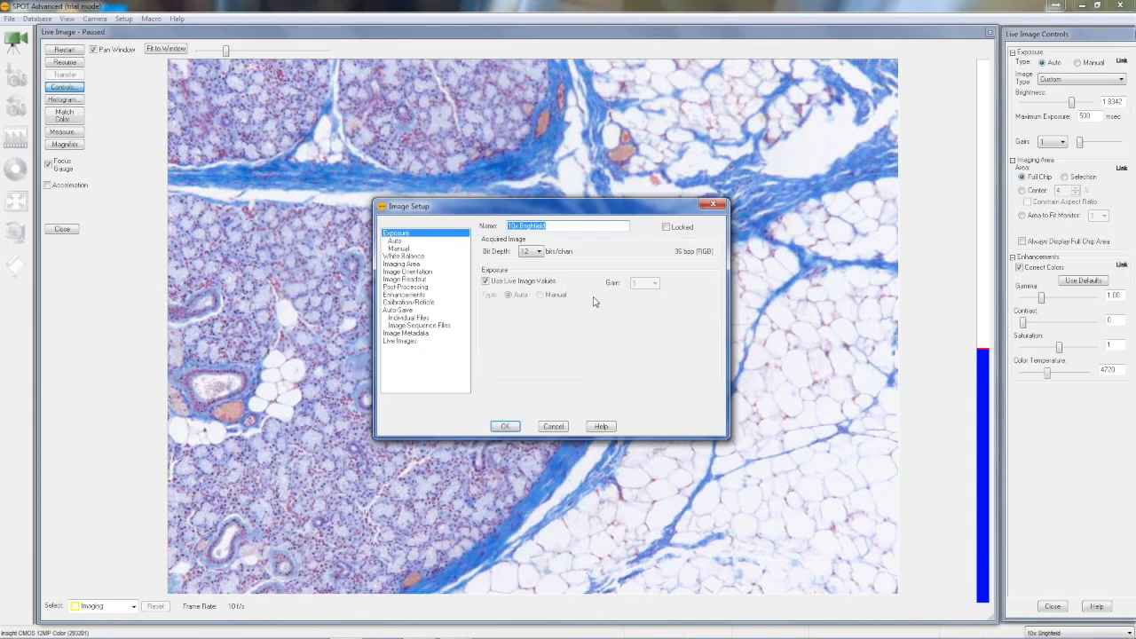
Enable the image calibration in the 10x Brightfield setup and set it to 10x
click(417, 303)
click(496, 294)
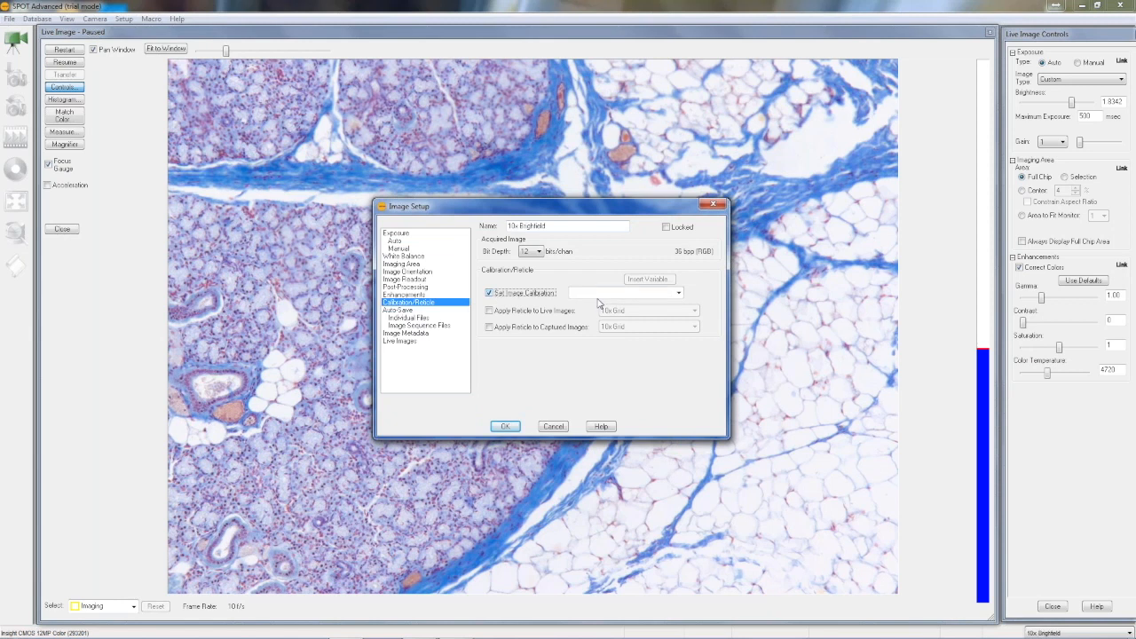
click(678, 293)
click(667, 304)
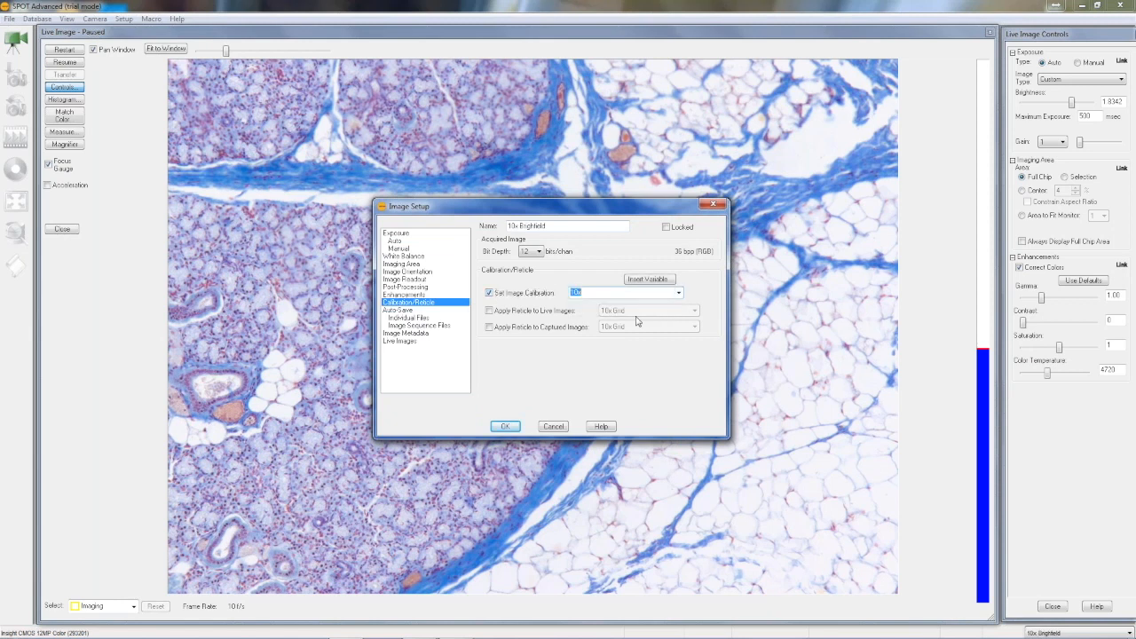
Apply the 10x Grid reticle to live images in the 10x Brightfield setup, then save it and close the image setups
click(488, 311)
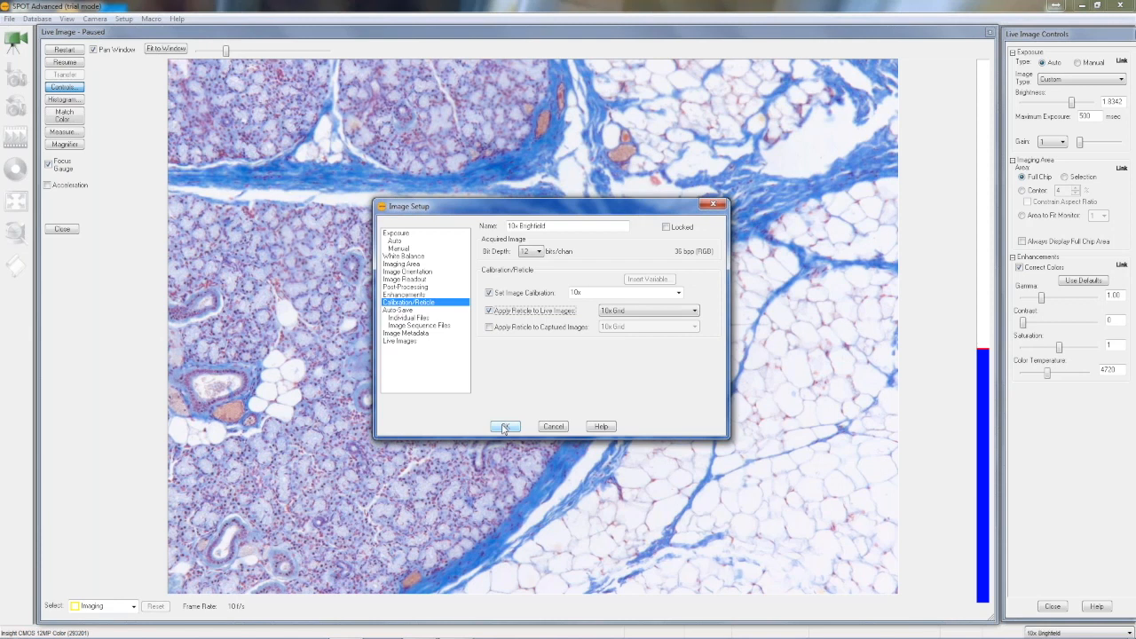
click(504, 427)
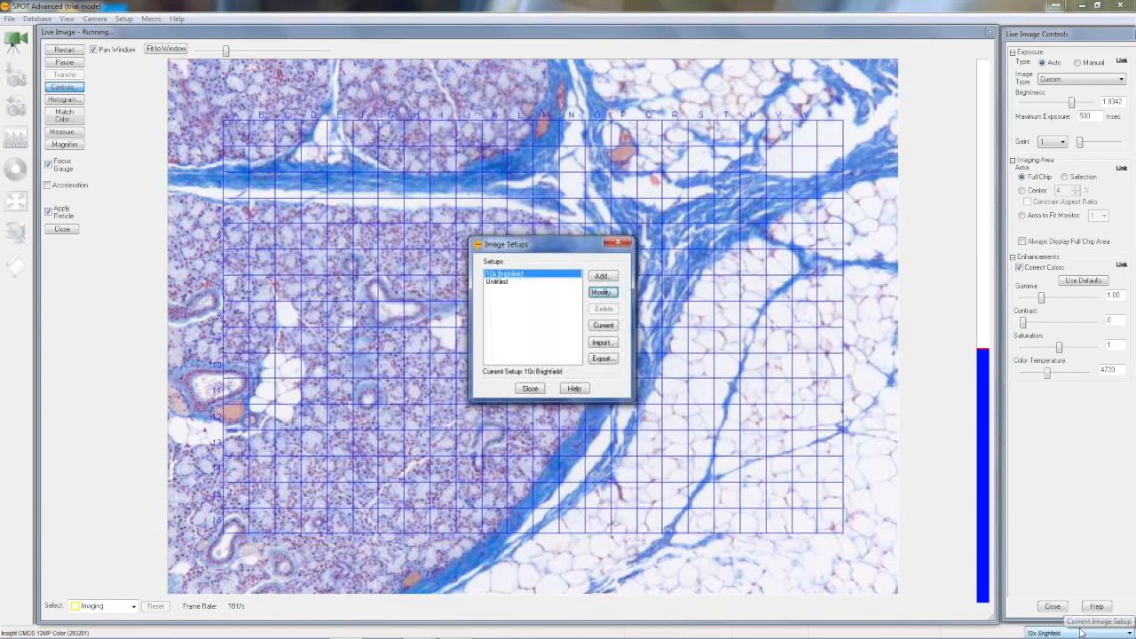
click(1081, 632)
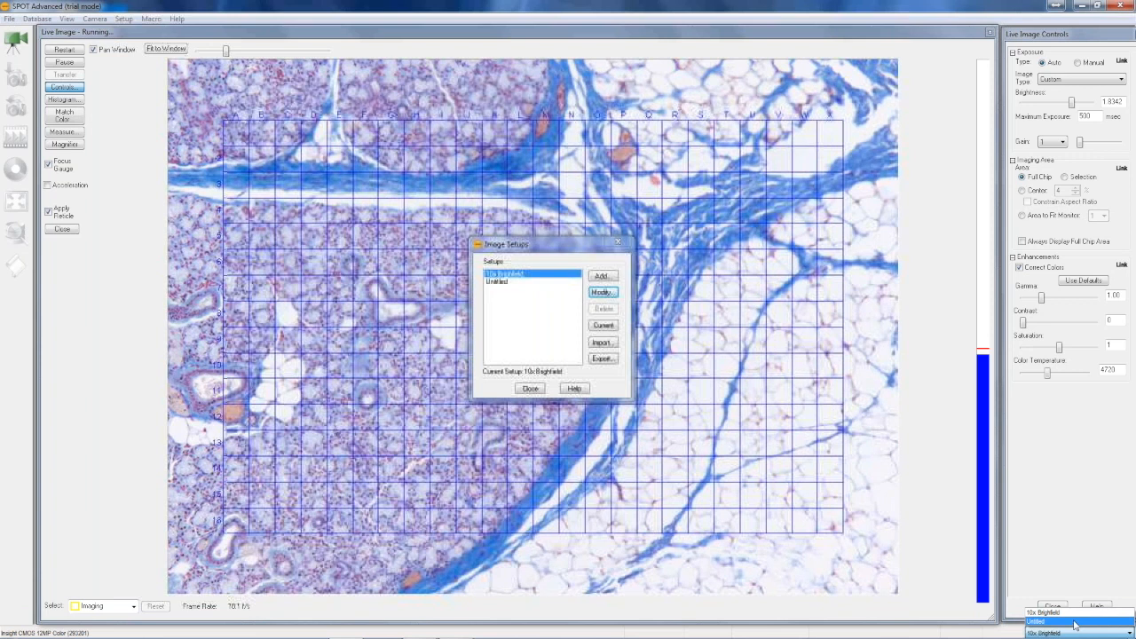
click(1015, 564)
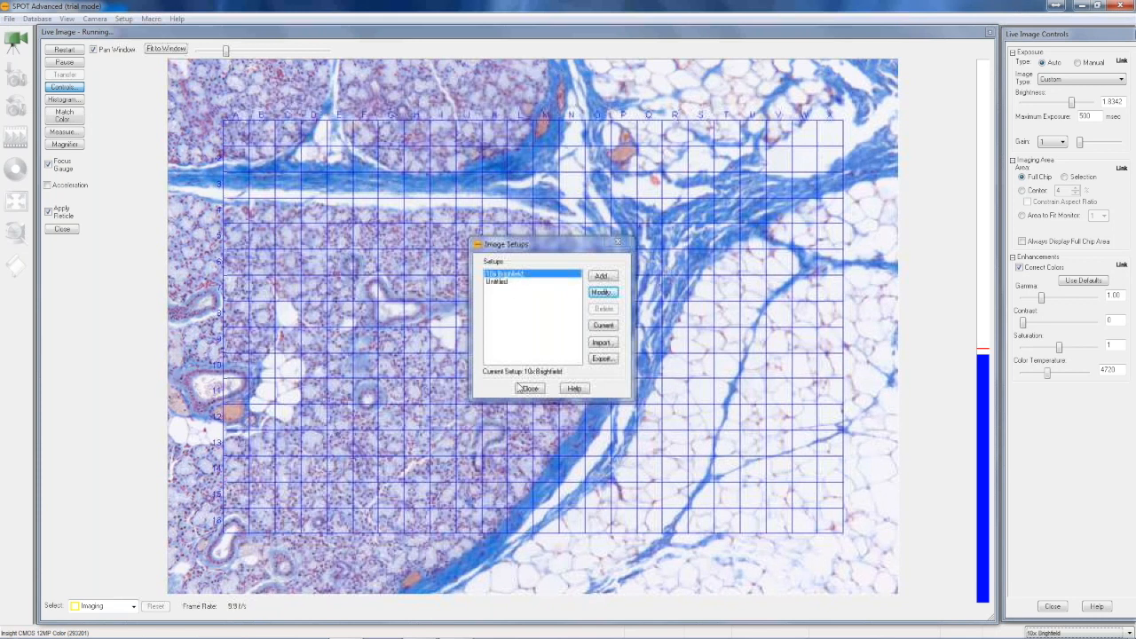
click(527, 387)
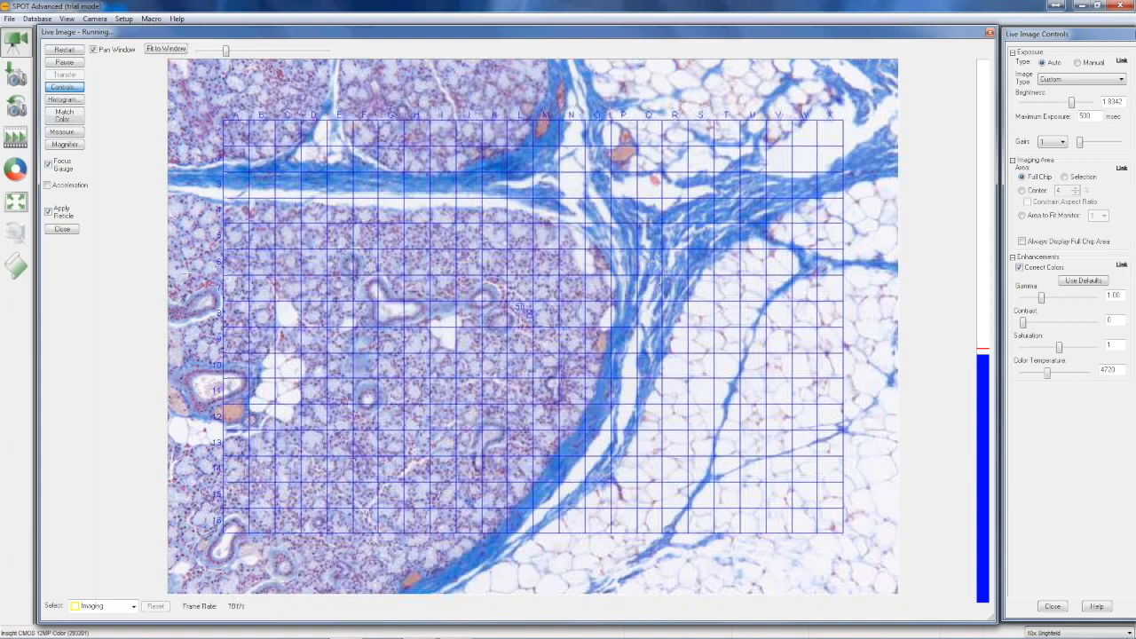
Acquire a single image and apply the 10x Grid reticle to it
click(20, 77)
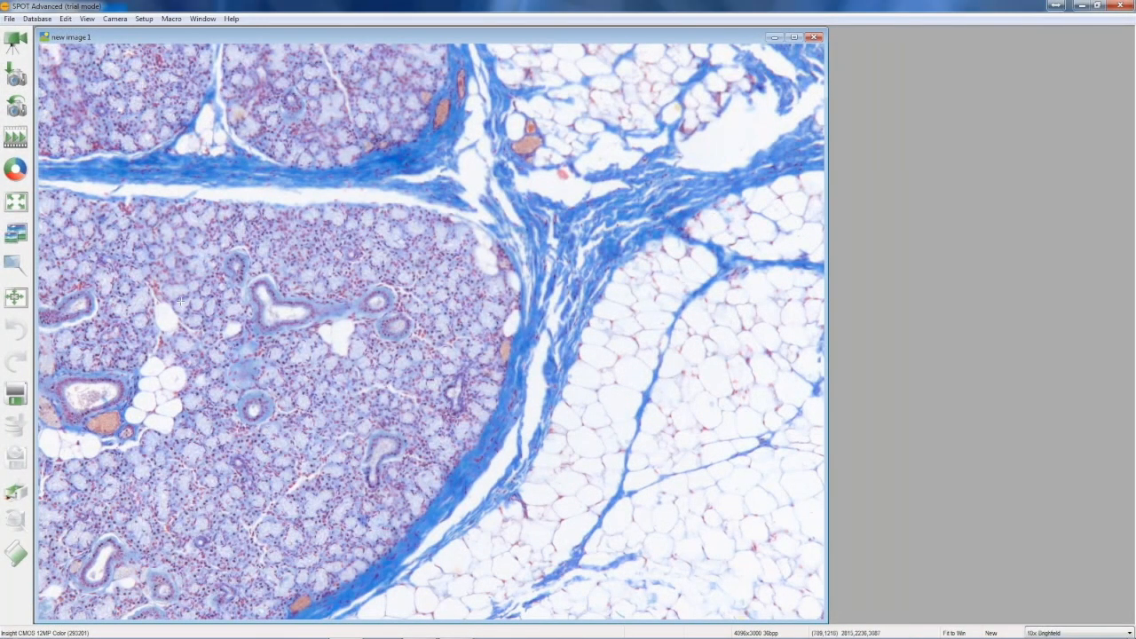
click(64, 19)
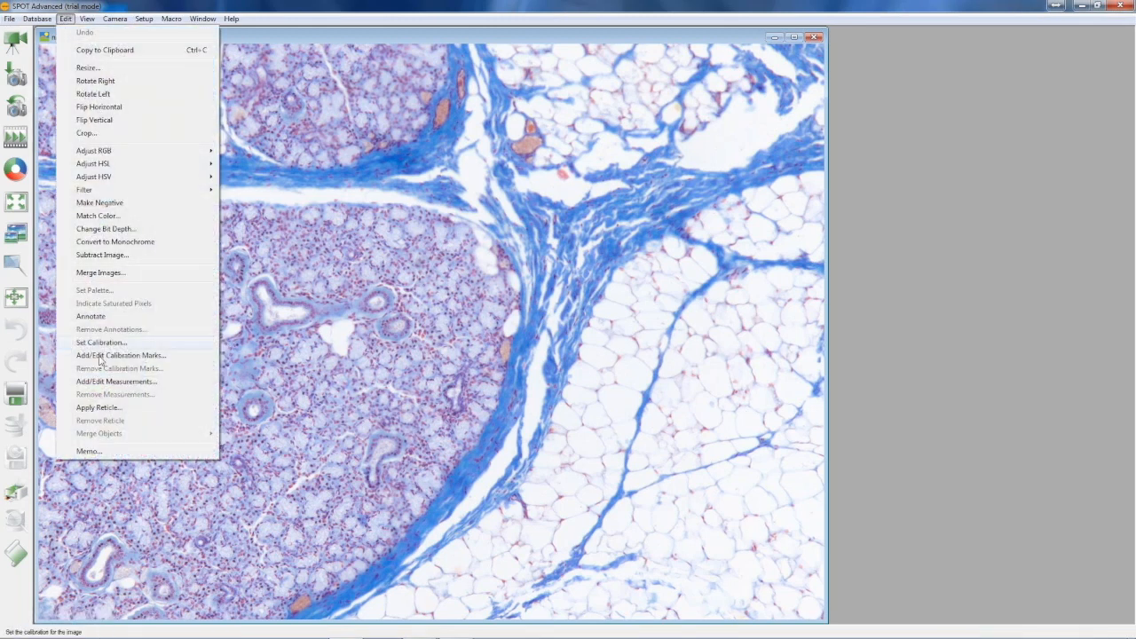
click(105, 407)
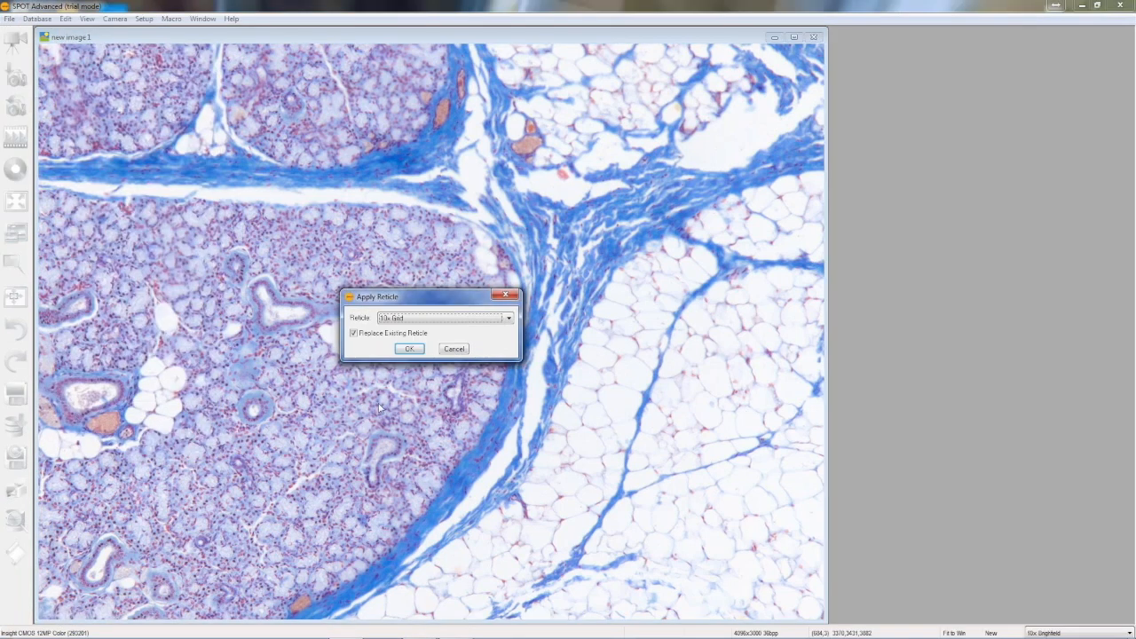
click(410, 349)
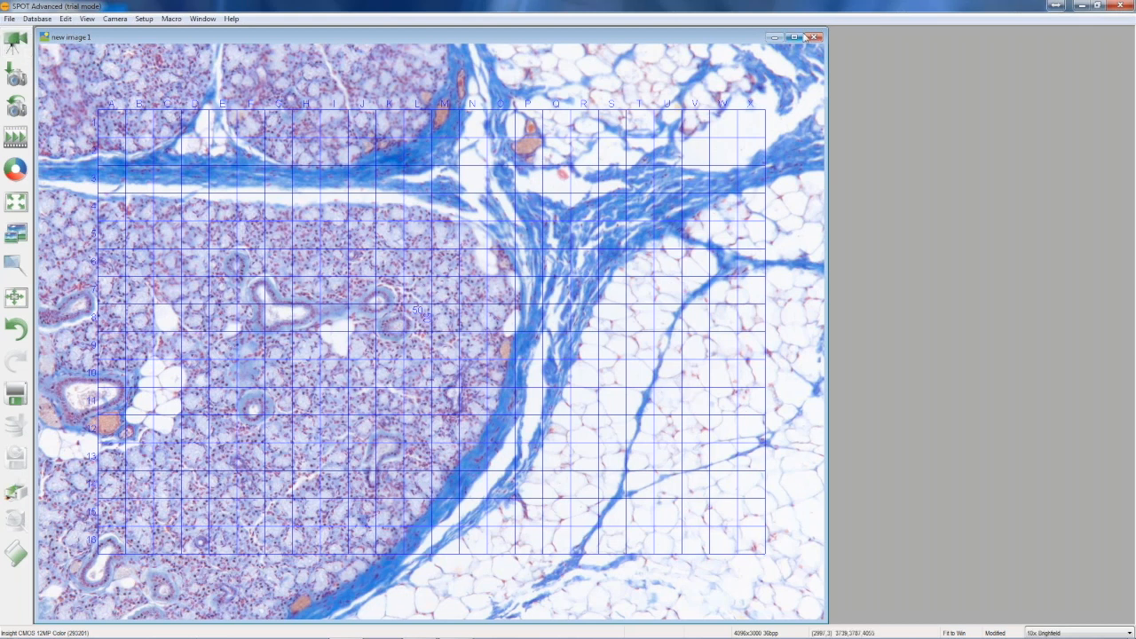
Close the captured image without saving and open the 10x Grid reticle for modification on a blank image
click(813, 36)
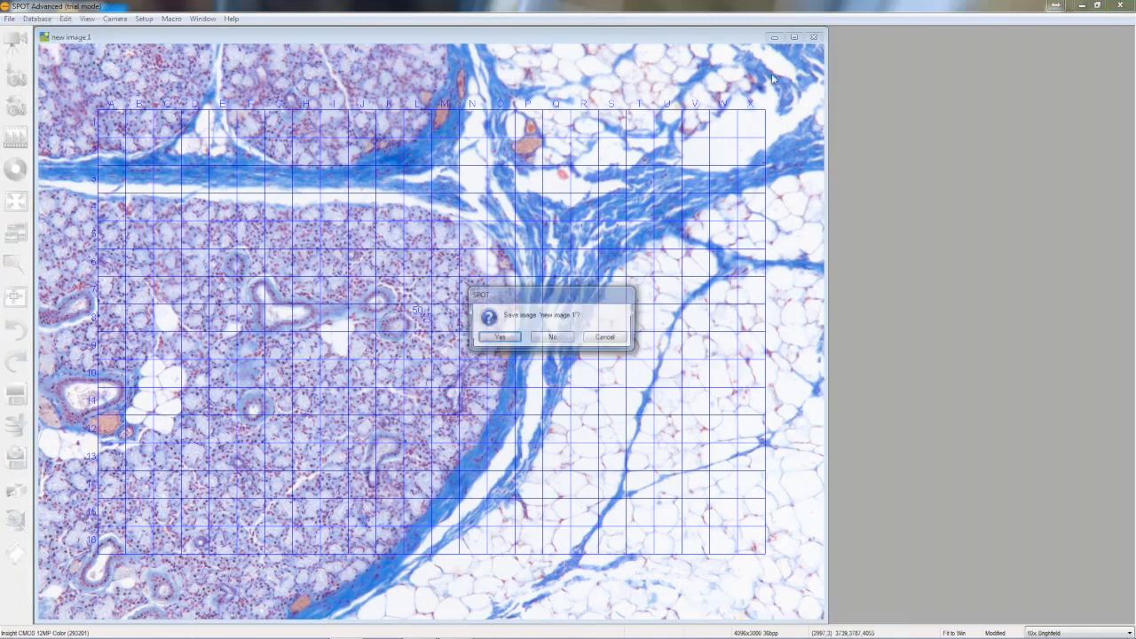
click(551, 337)
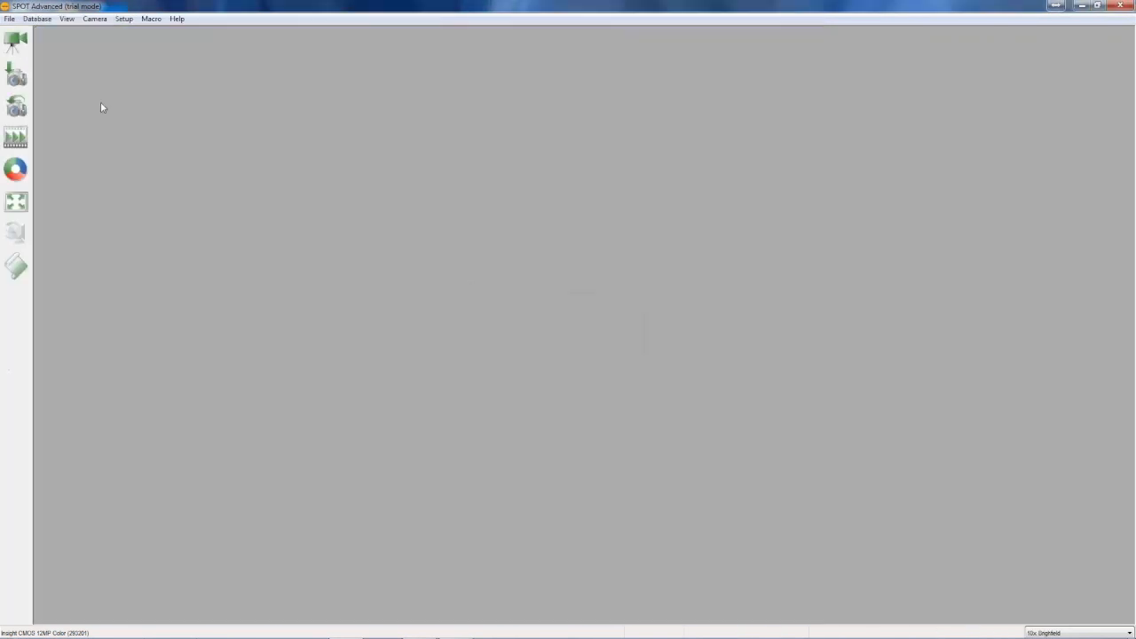
click(122, 18)
click(136, 58)
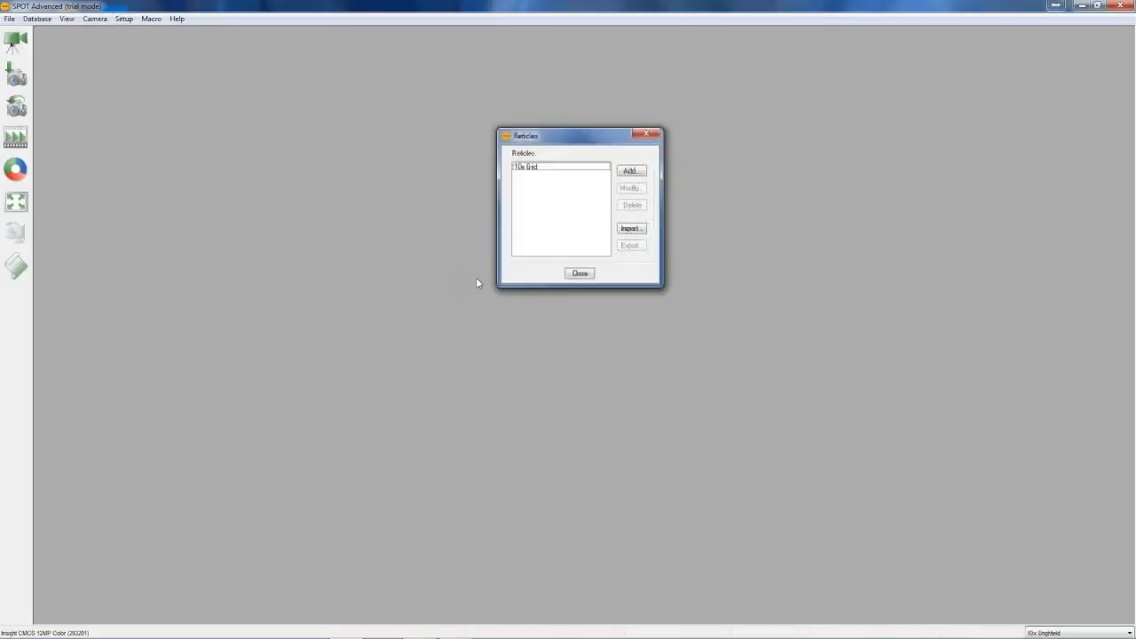
click(526, 168)
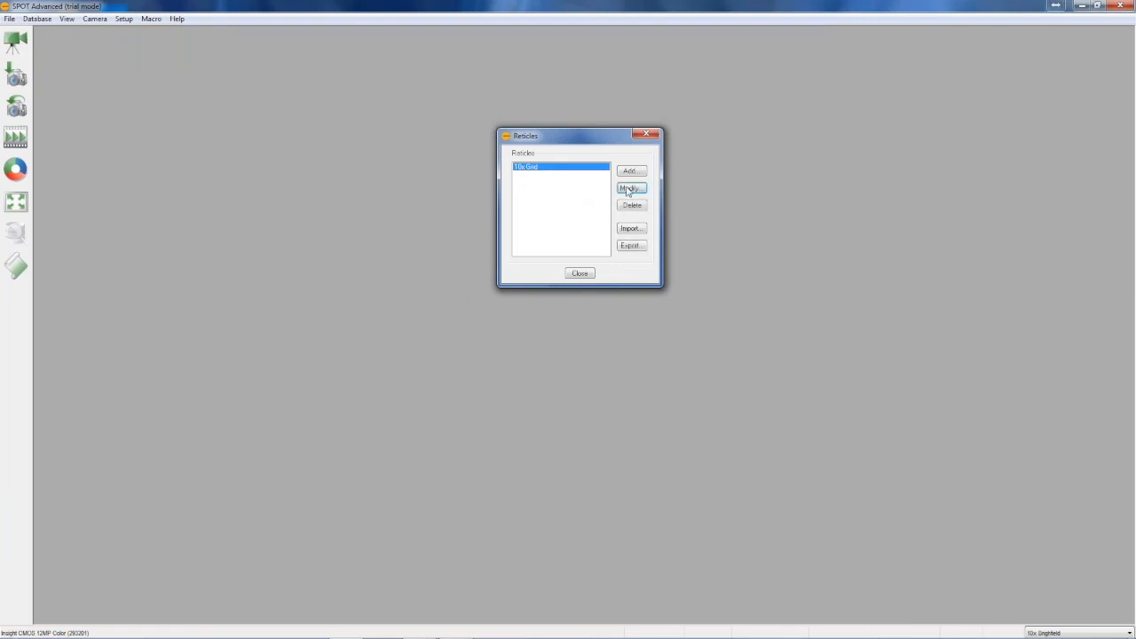
click(630, 188)
click(507, 377)
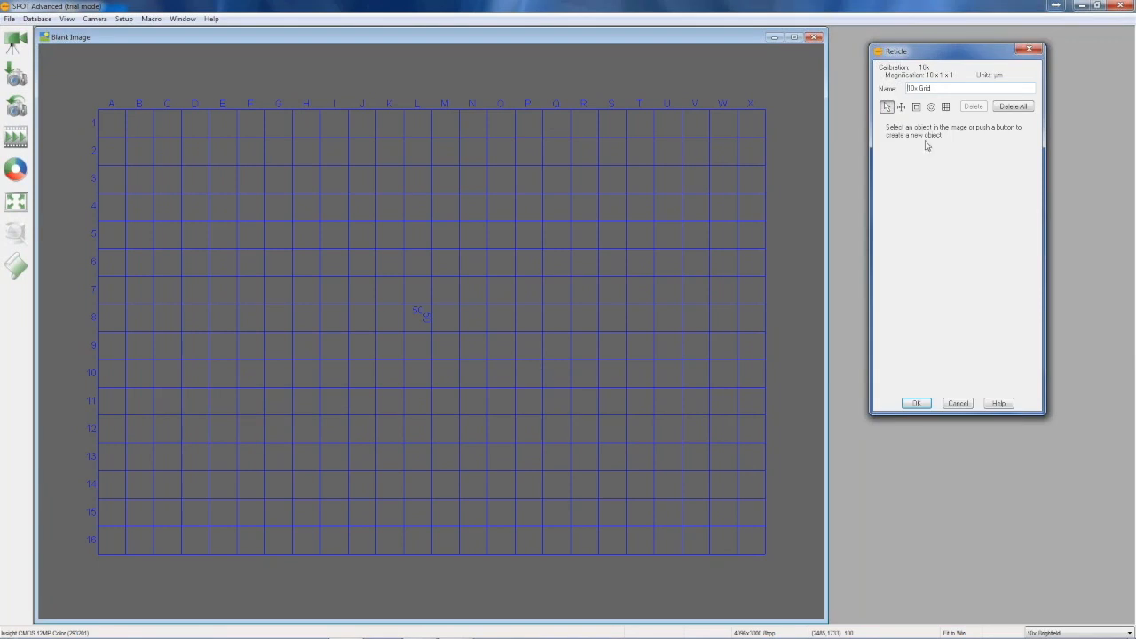
Change the grid's line color to green, then save the reticle and close the reticle list
click(887, 107)
click(735, 145)
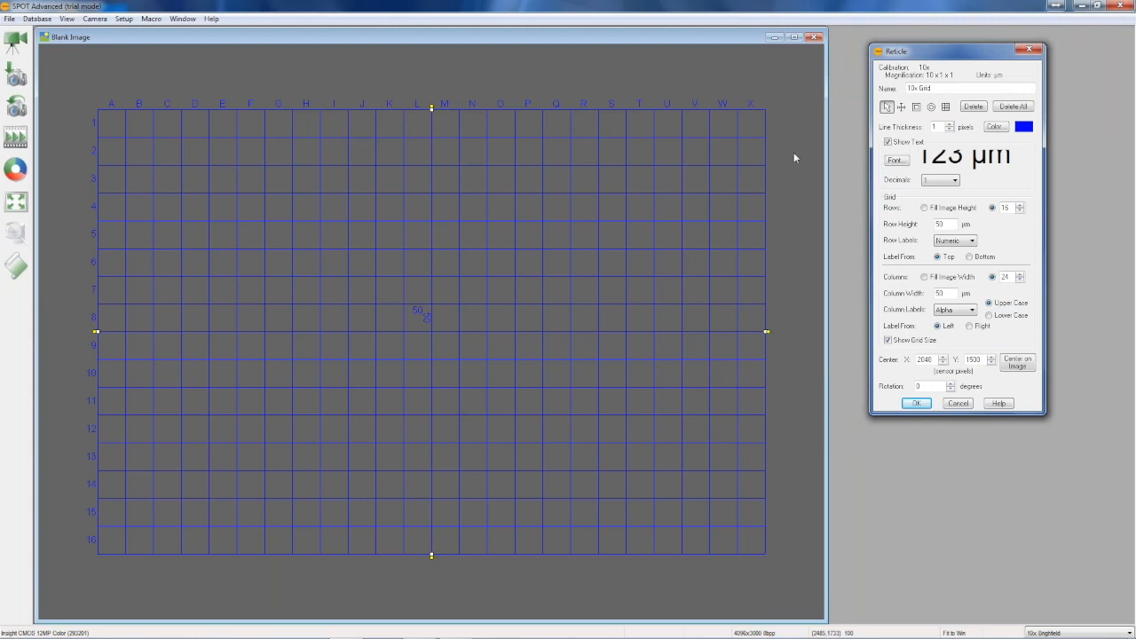
click(995, 127)
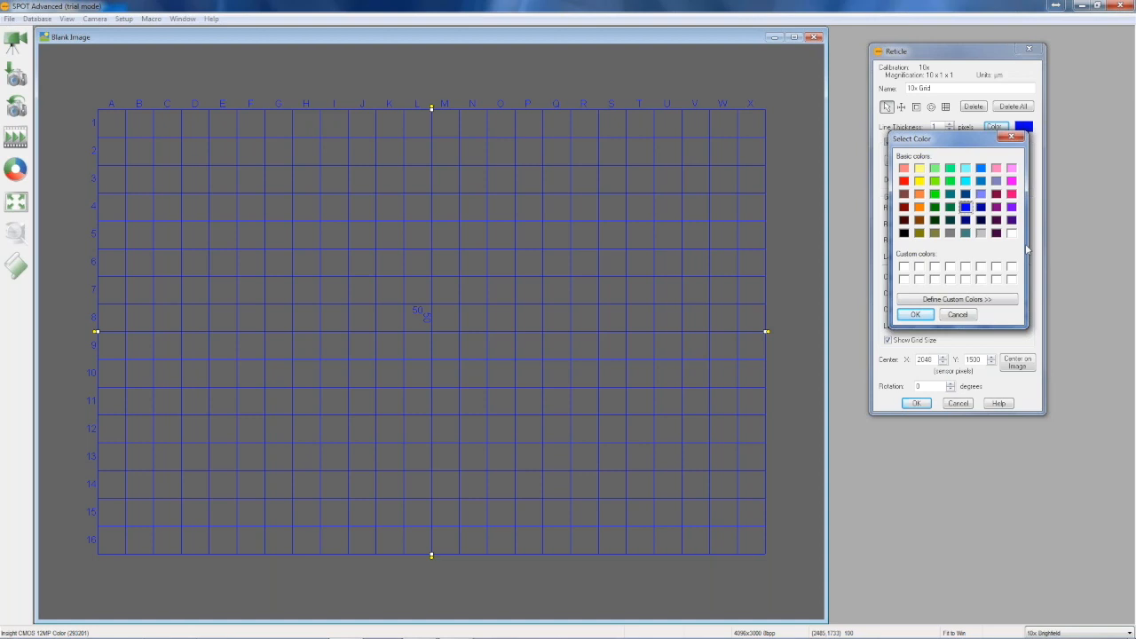
click(934, 195)
click(915, 314)
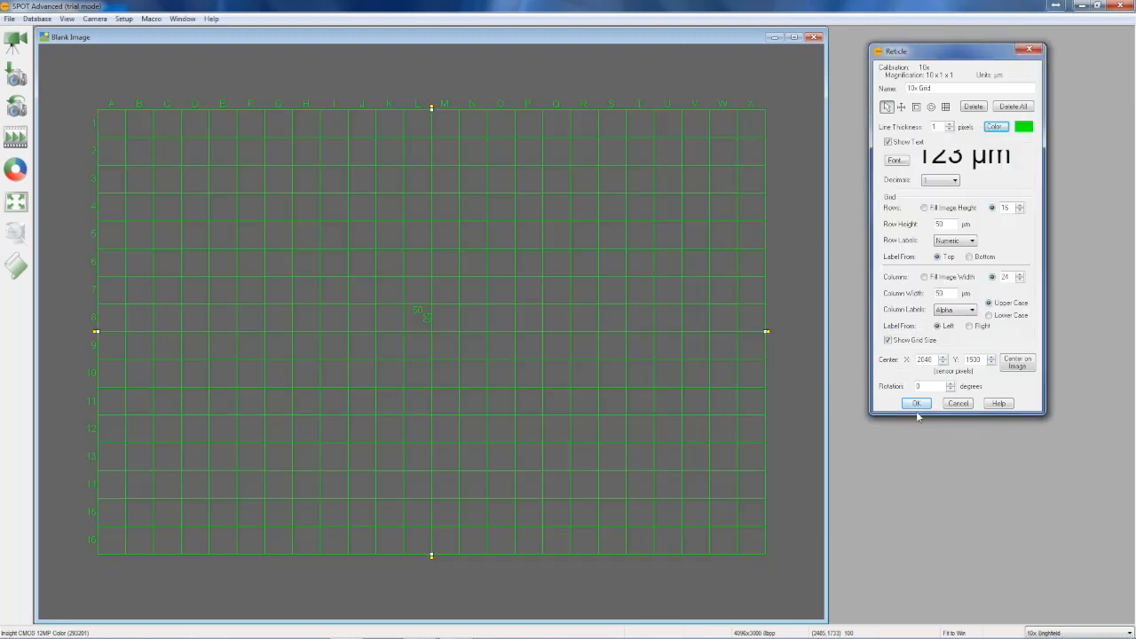
click(915, 405)
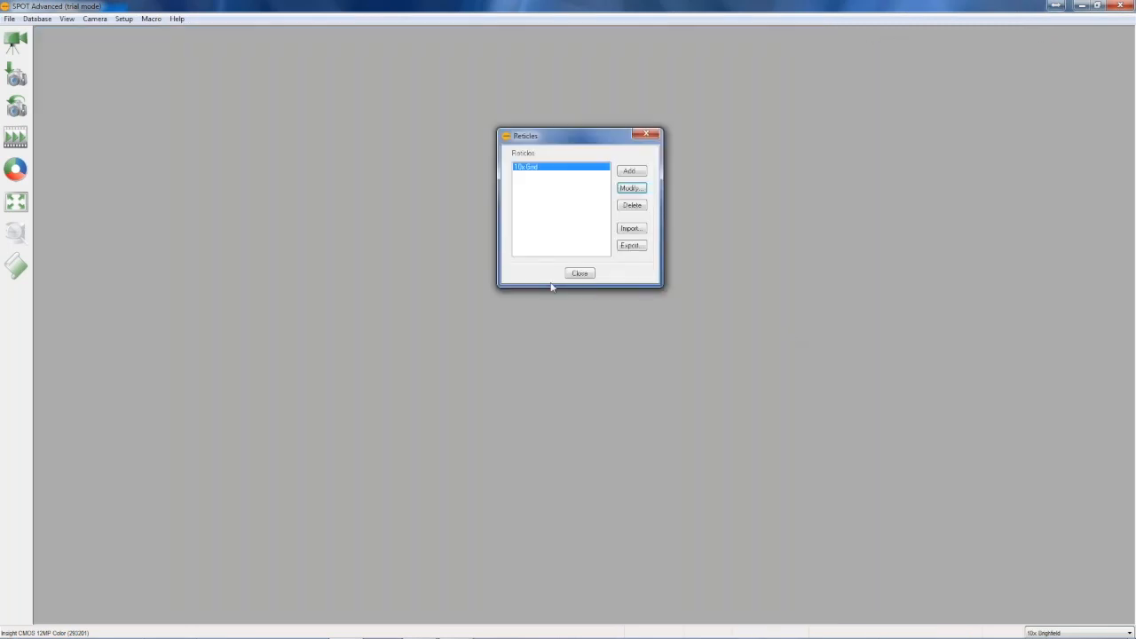
click(578, 272)
Check the grid on the live image, close it, and reopen the 10x Grid reticle for modification on a blank image
click(15, 39)
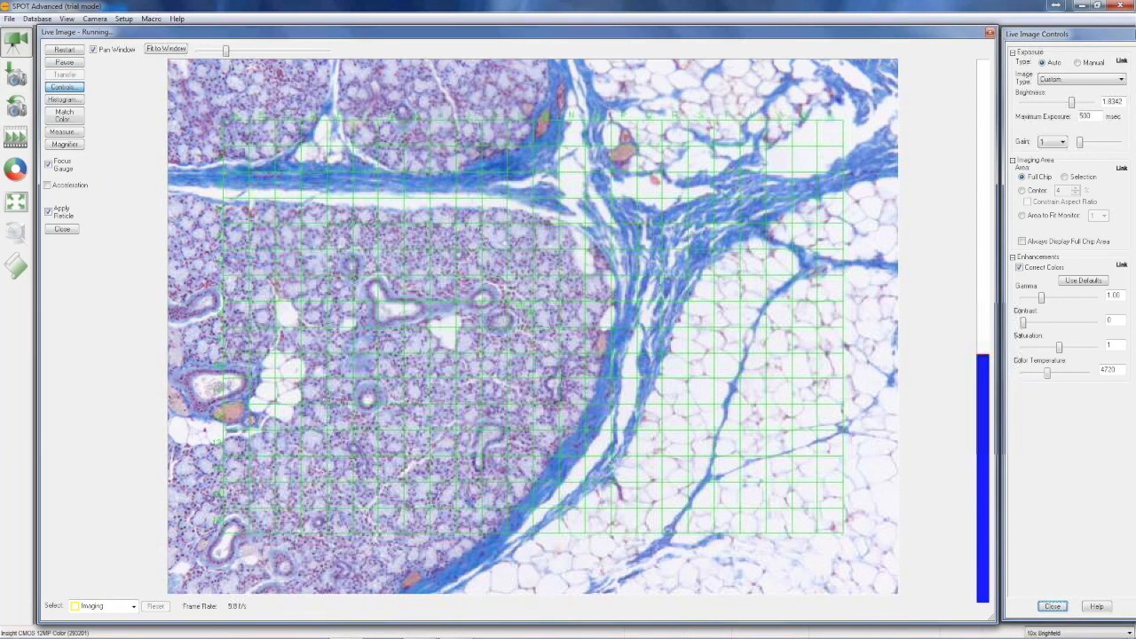
click(990, 32)
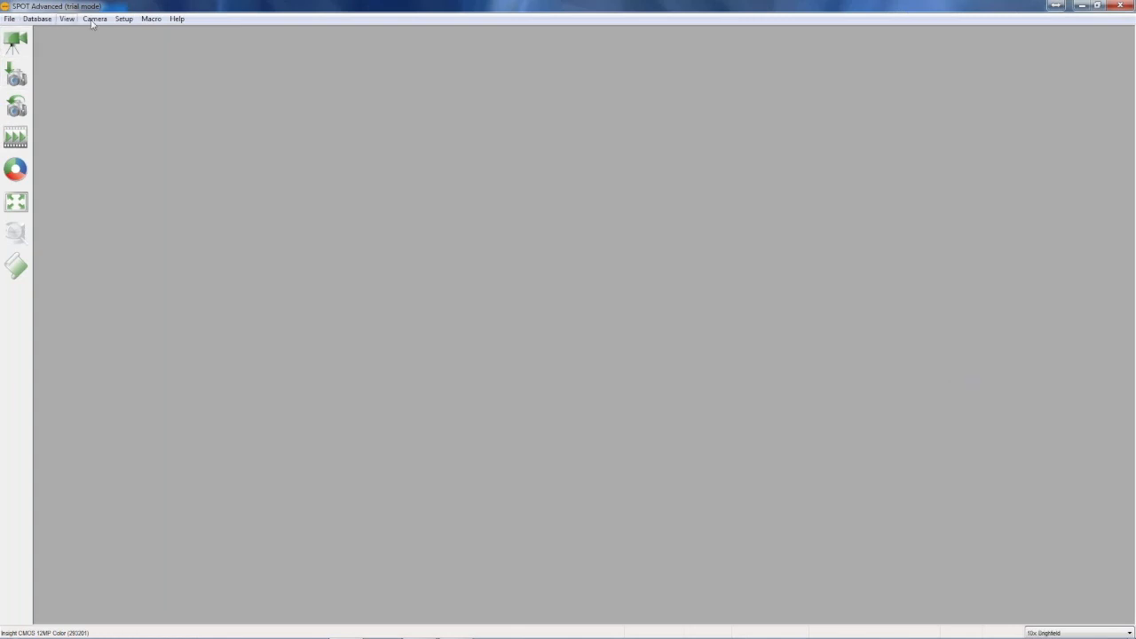
click(123, 20)
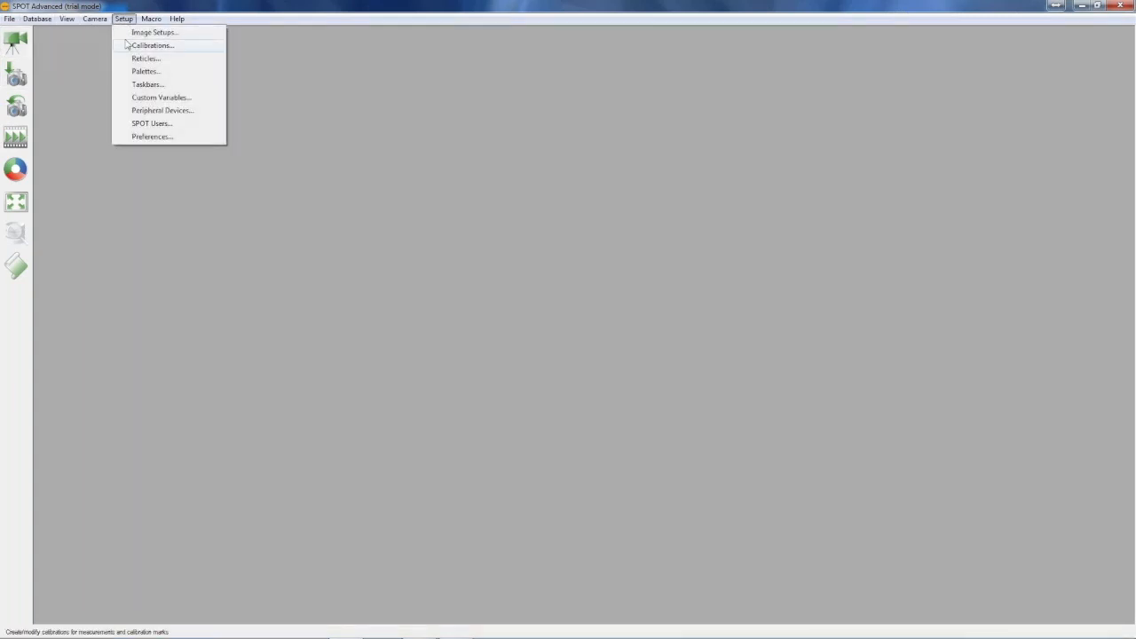
click(141, 58)
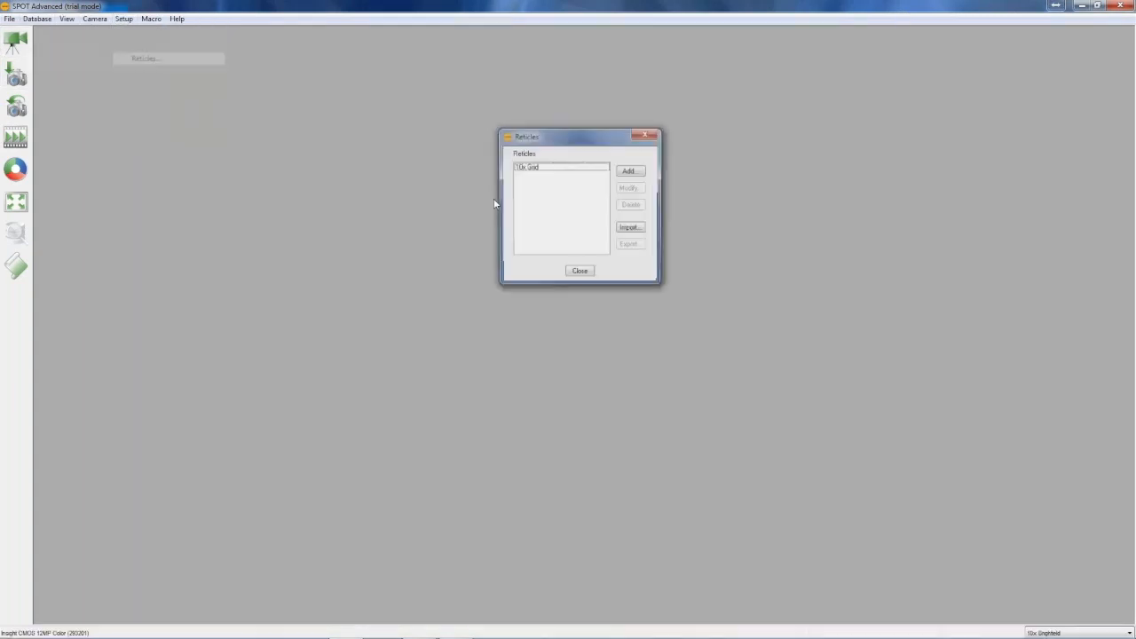
click(545, 168)
click(631, 188)
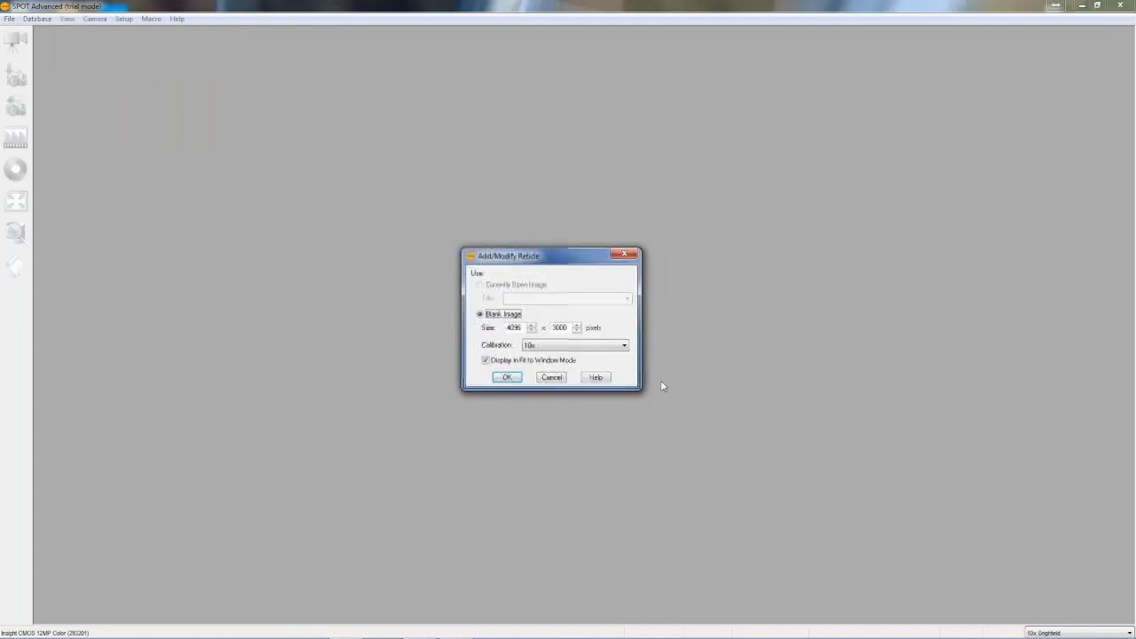
click(518, 378)
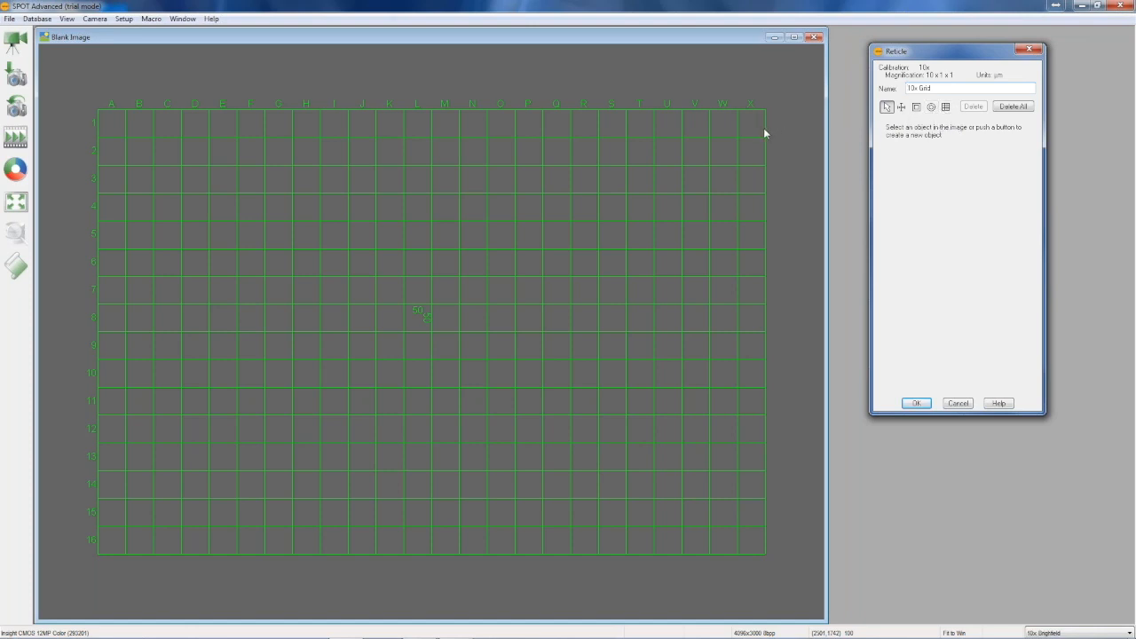
Delete the grid object from the 10x Grid reticle
click(889, 109)
click(764, 137)
click(765, 112)
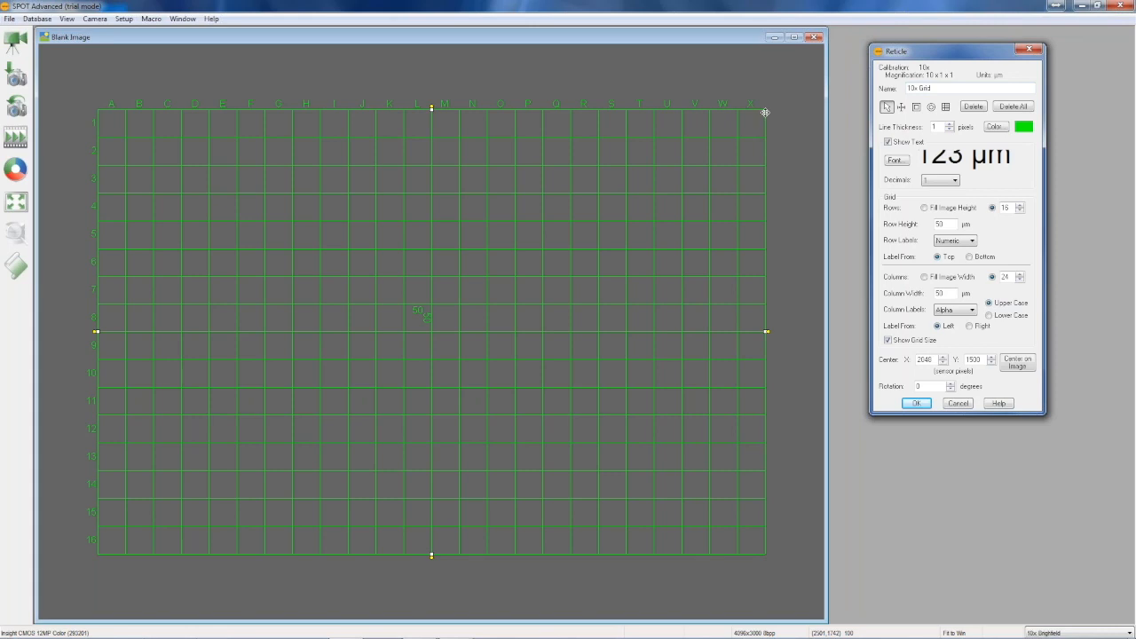
click(972, 106)
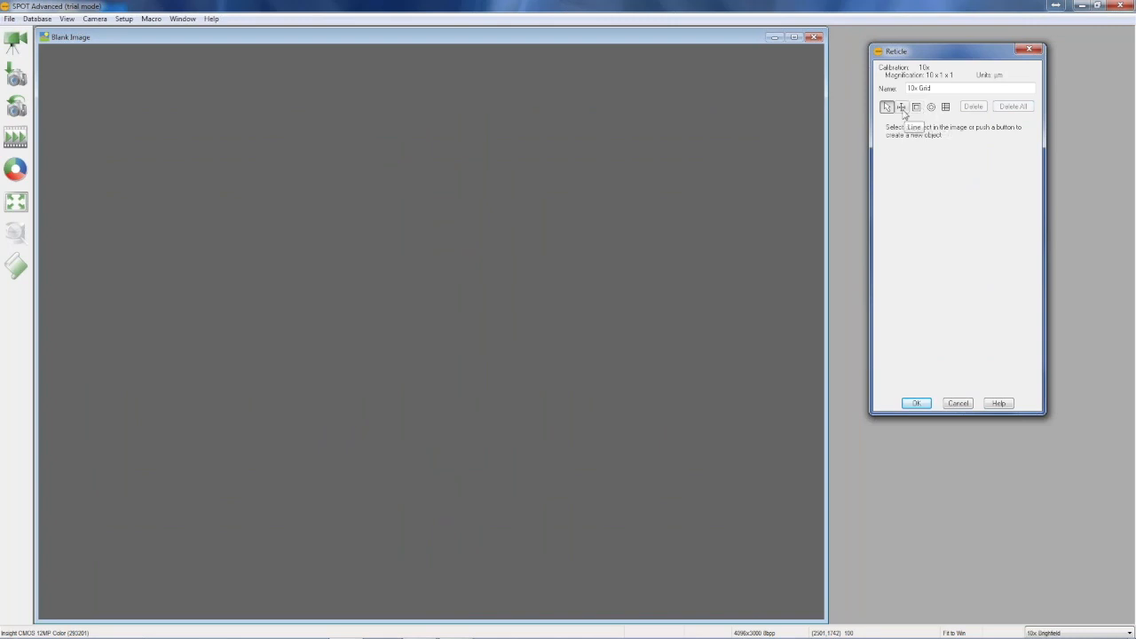
Add a horizontal ruler line to the reticle, centred on the image and colored dark red
click(901, 107)
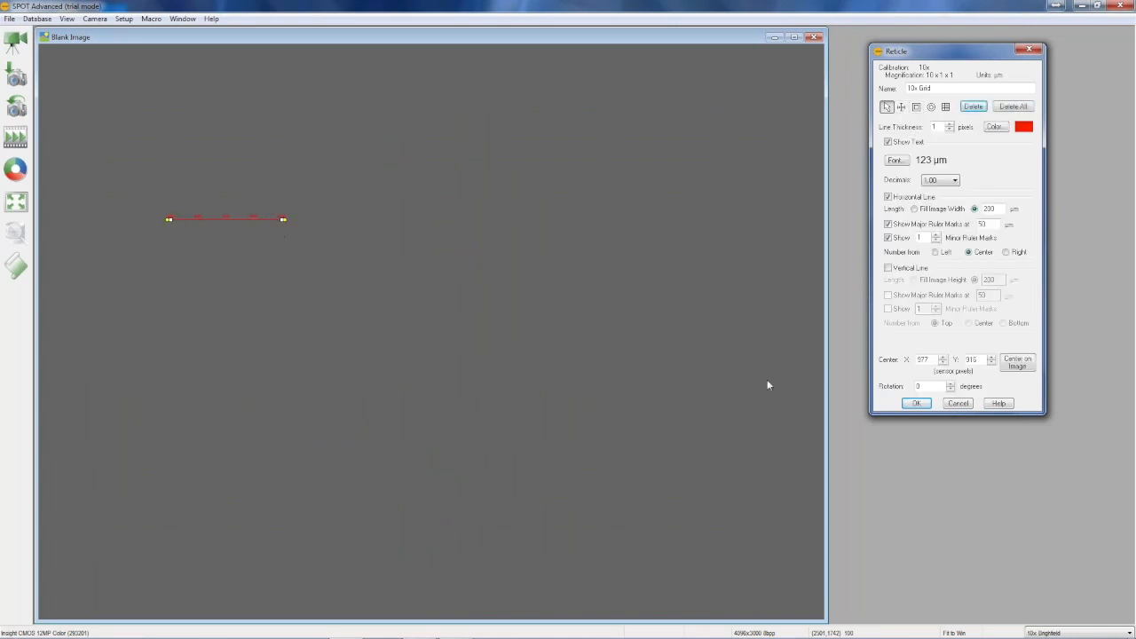
click(1017, 362)
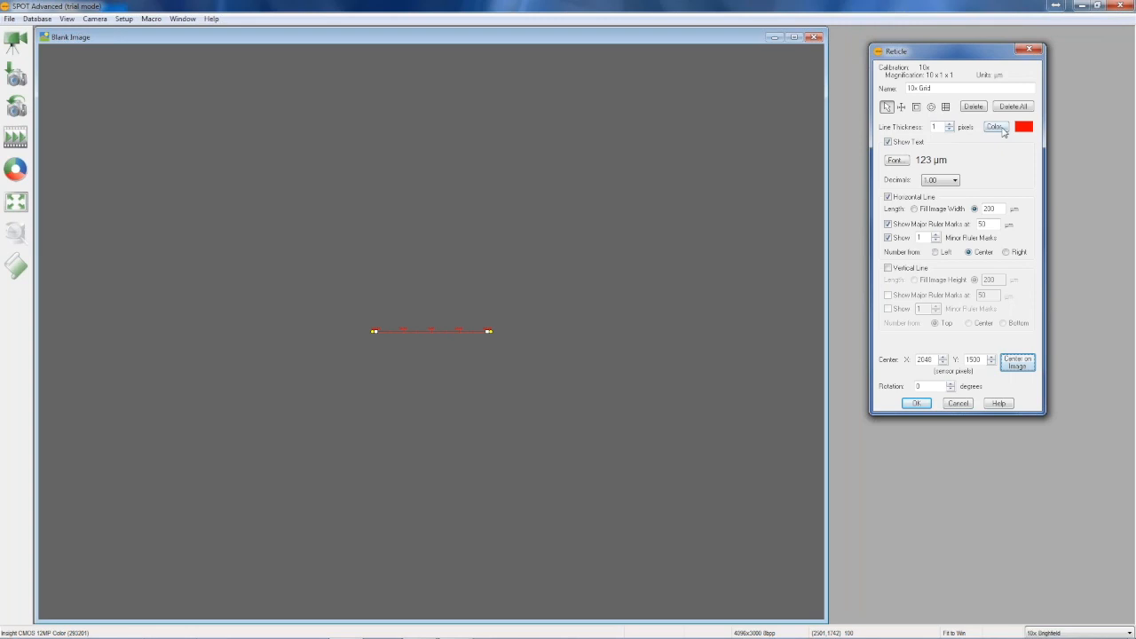
click(996, 127)
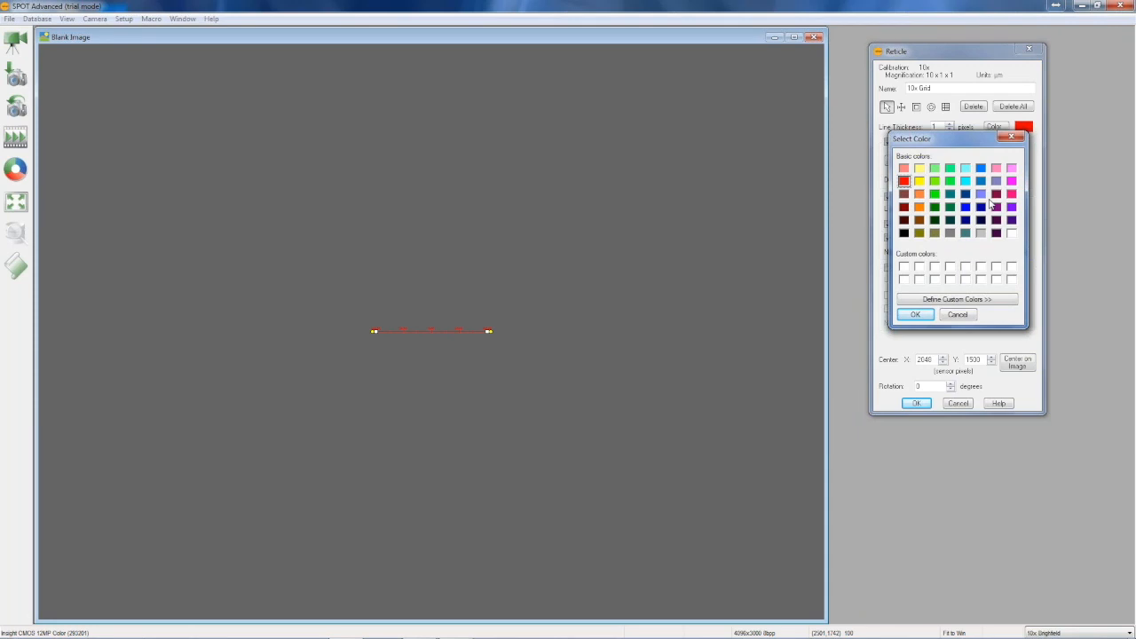
click(904, 207)
click(915, 315)
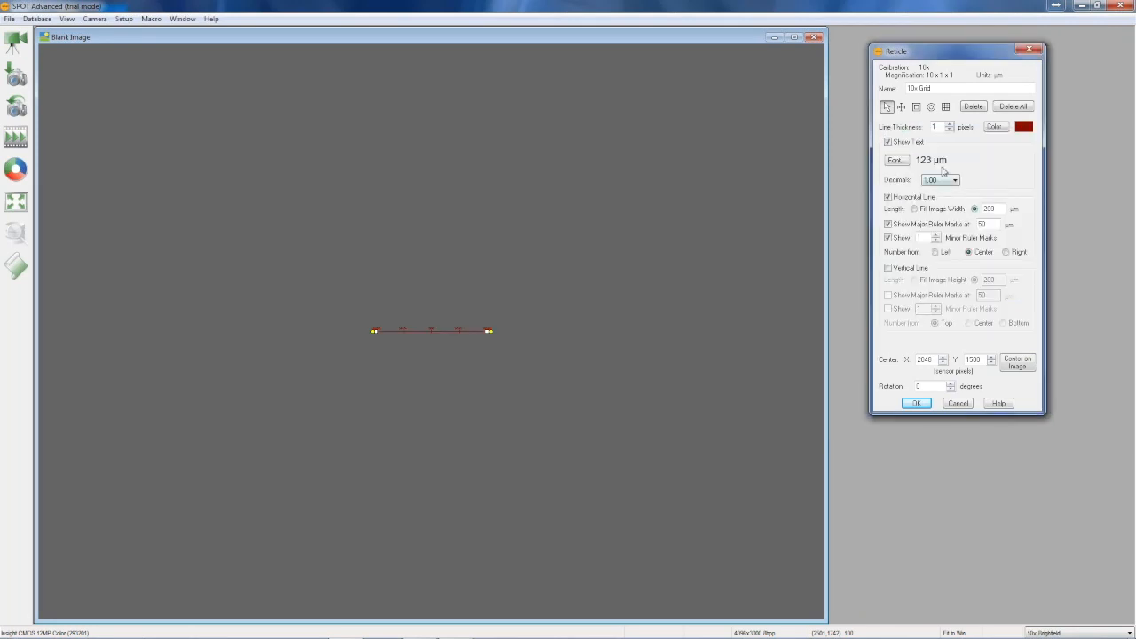
Set the font size of the ruler line's text to 36
click(895, 160)
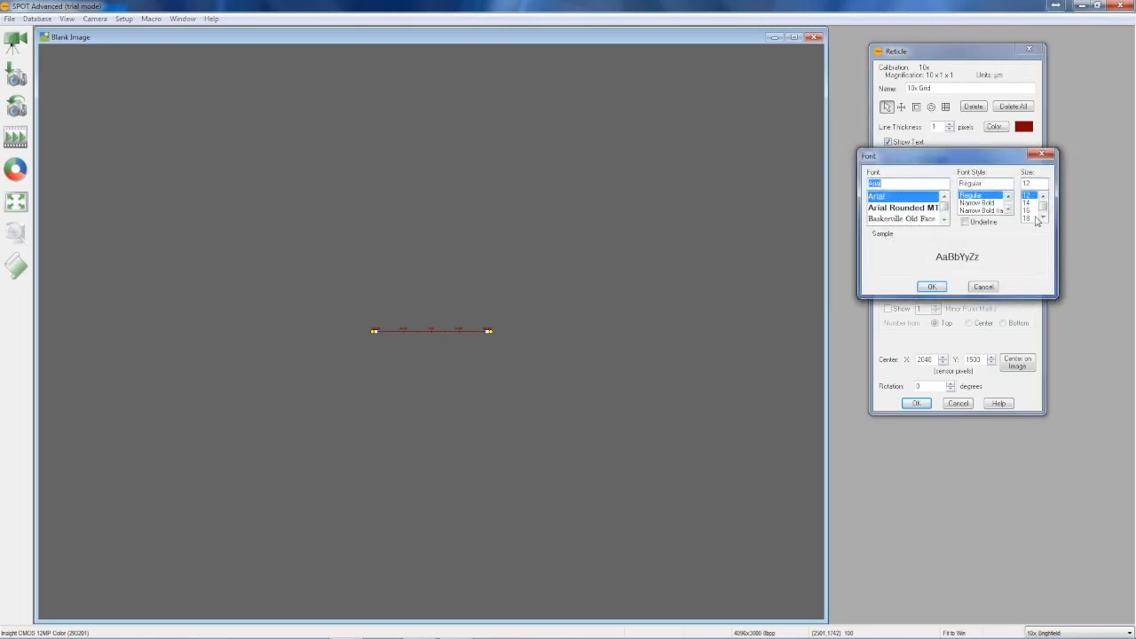
click(1042, 218)
click(1042, 218)
click(1042, 218)
click(1042, 218)
click(1041, 218)
click(1042, 218)
click(1026, 202)
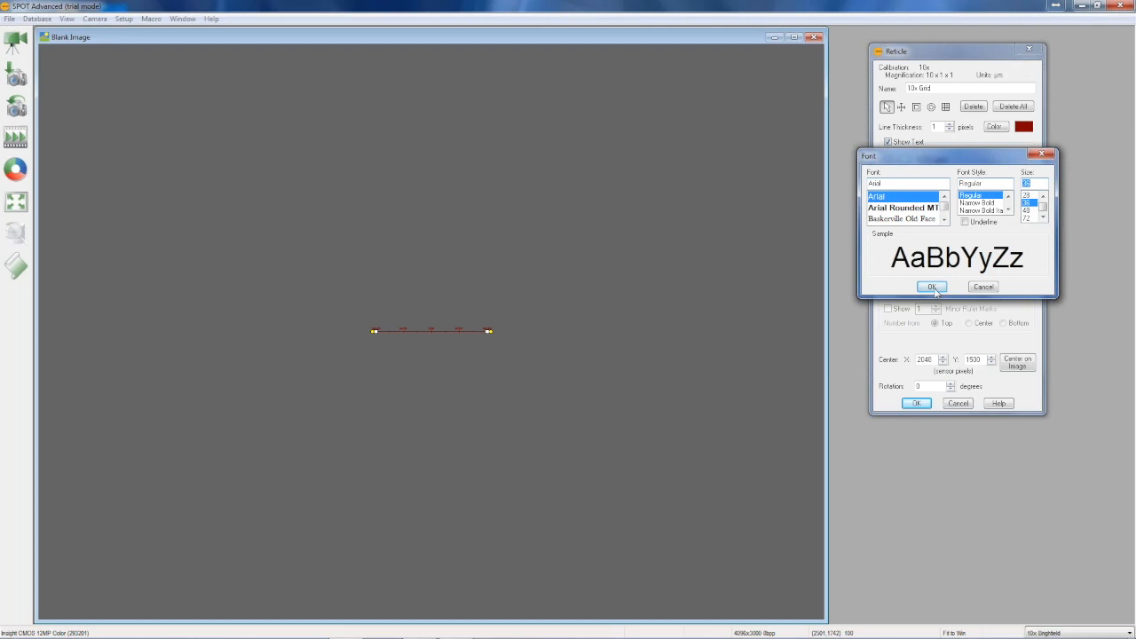
click(932, 288)
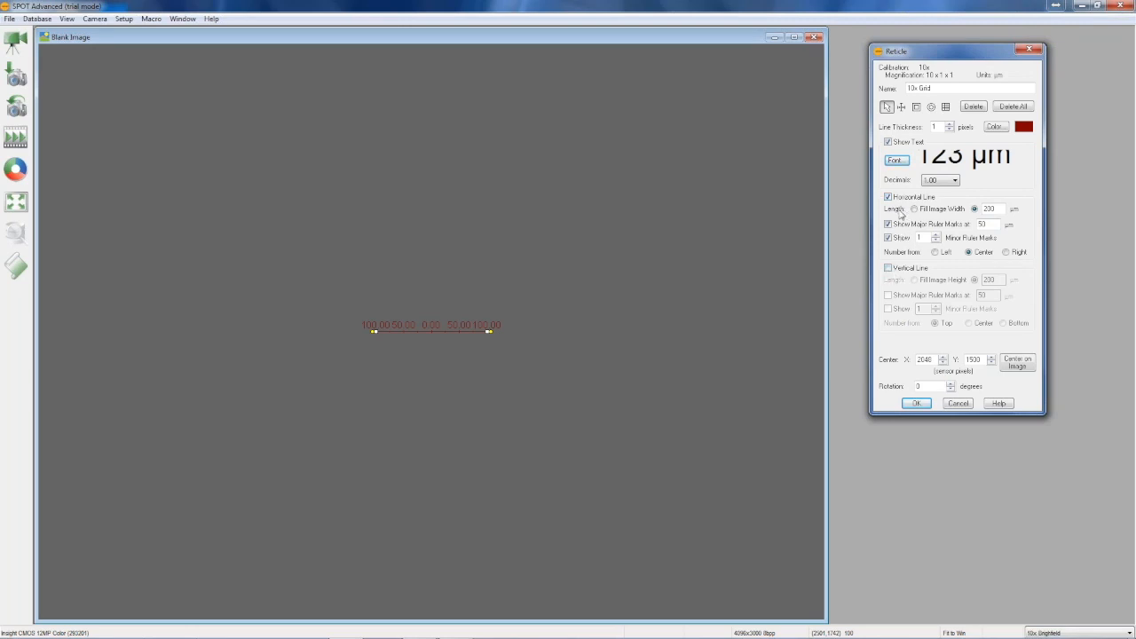
Make the horizontal ruler line fill the image width, with 4 minor ruler marks and whole-number labels without decimals
click(915, 209)
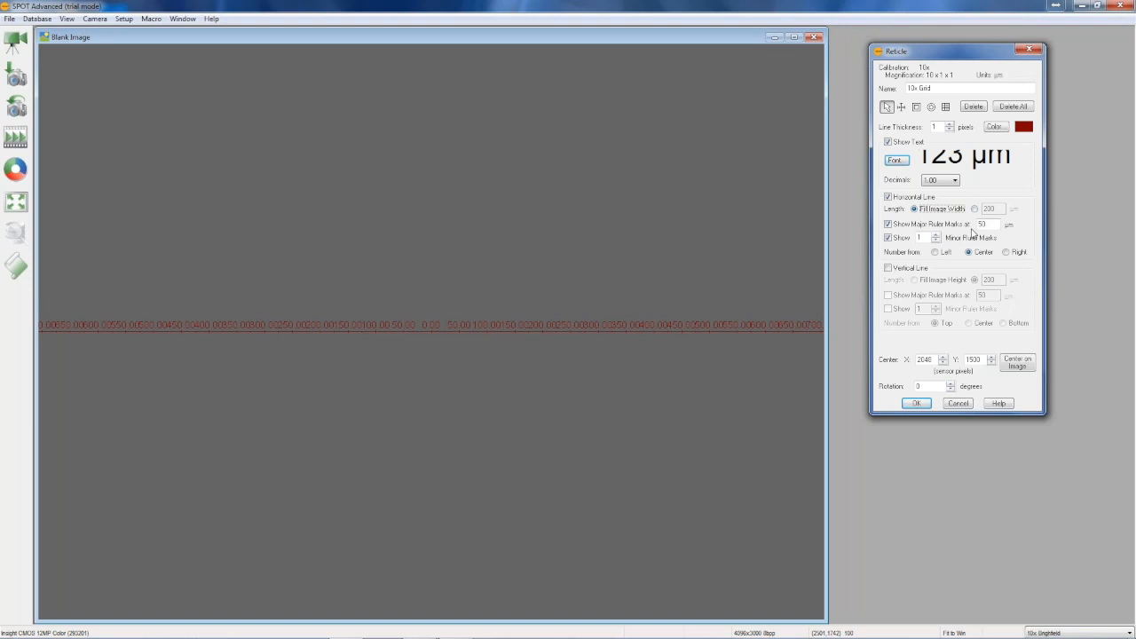
double_click(923, 238)
text(4)
click(954, 183)
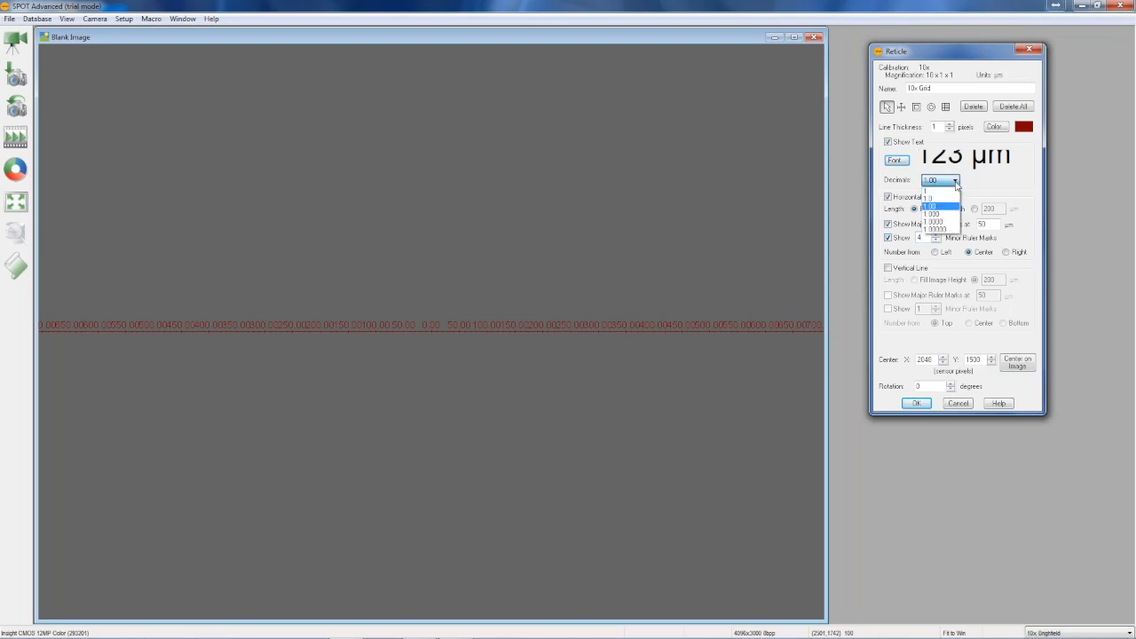
click(954, 192)
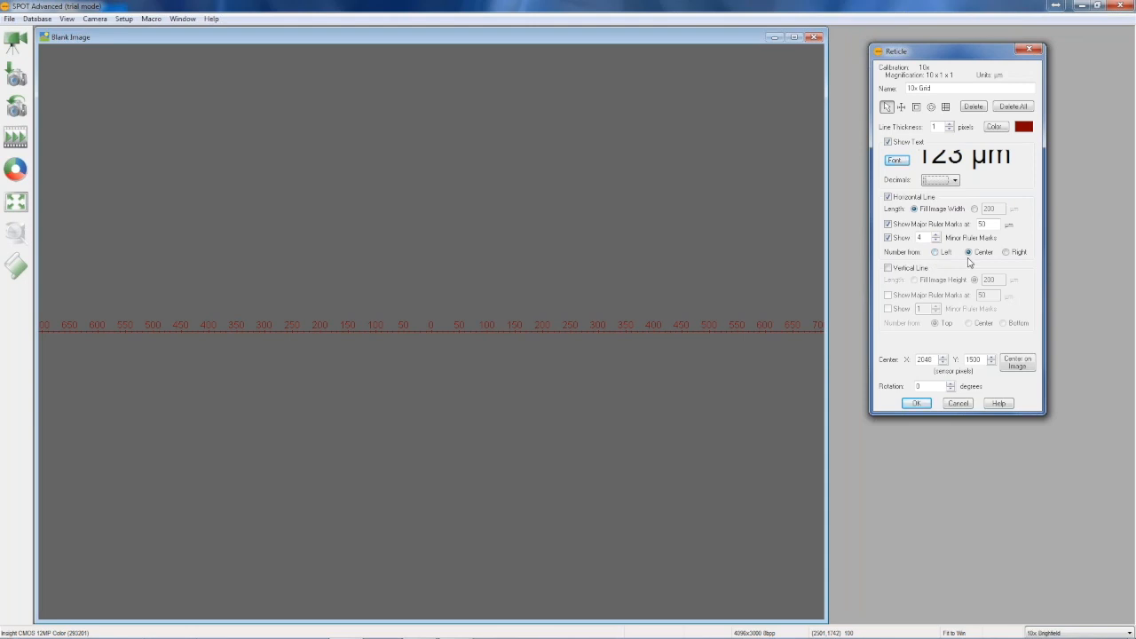
Try numbering the horizontal ruler line from the left and from the right, and return to numbering from the center
click(936, 253)
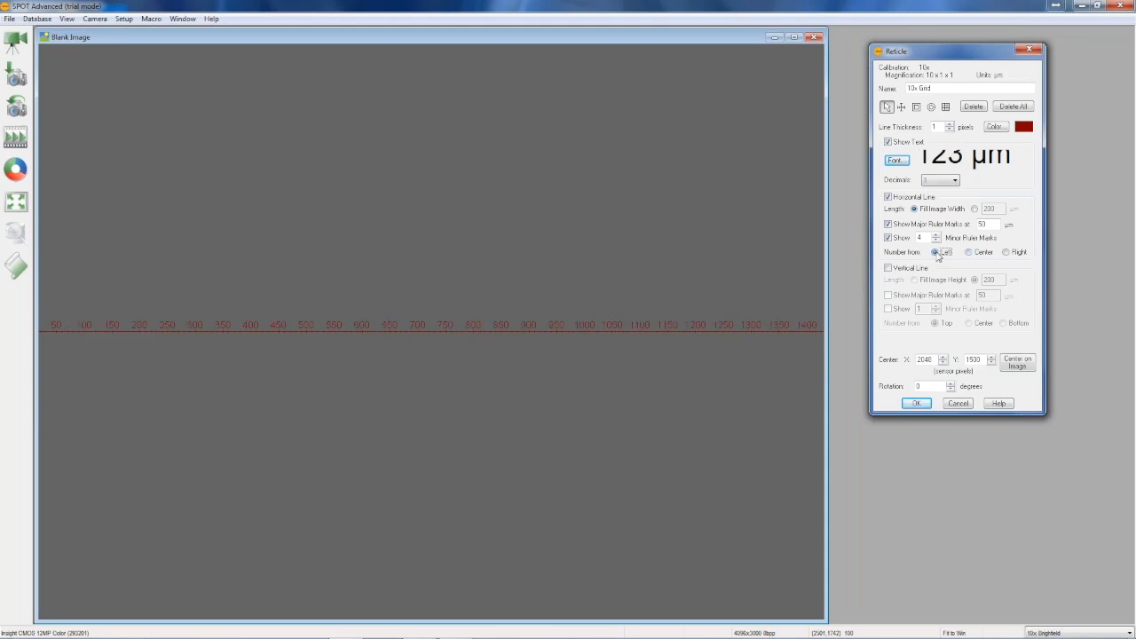
click(1006, 253)
click(968, 253)
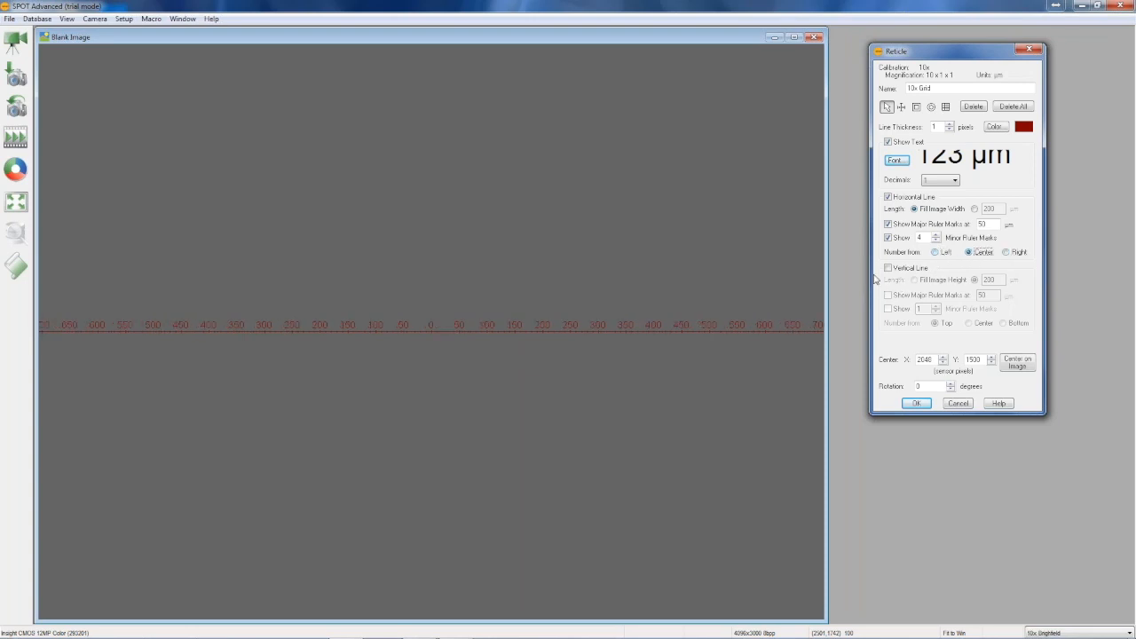
Add a vertical line that fills the image height, with major ruler marks at 50 µm and 4 minor ruler marks
click(888, 268)
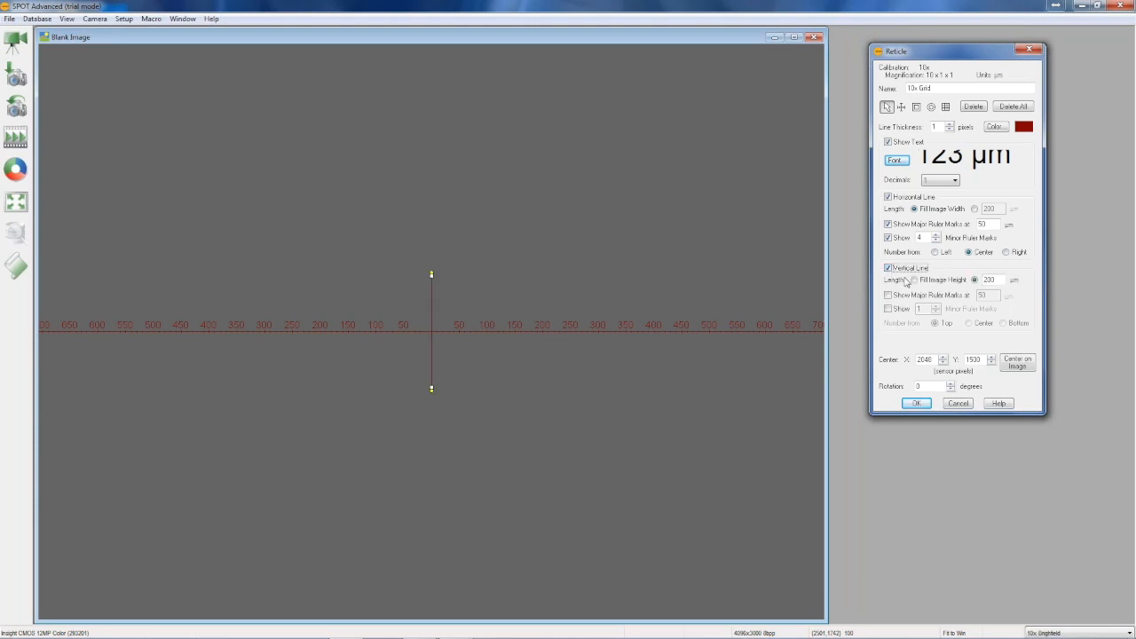
click(913, 280)
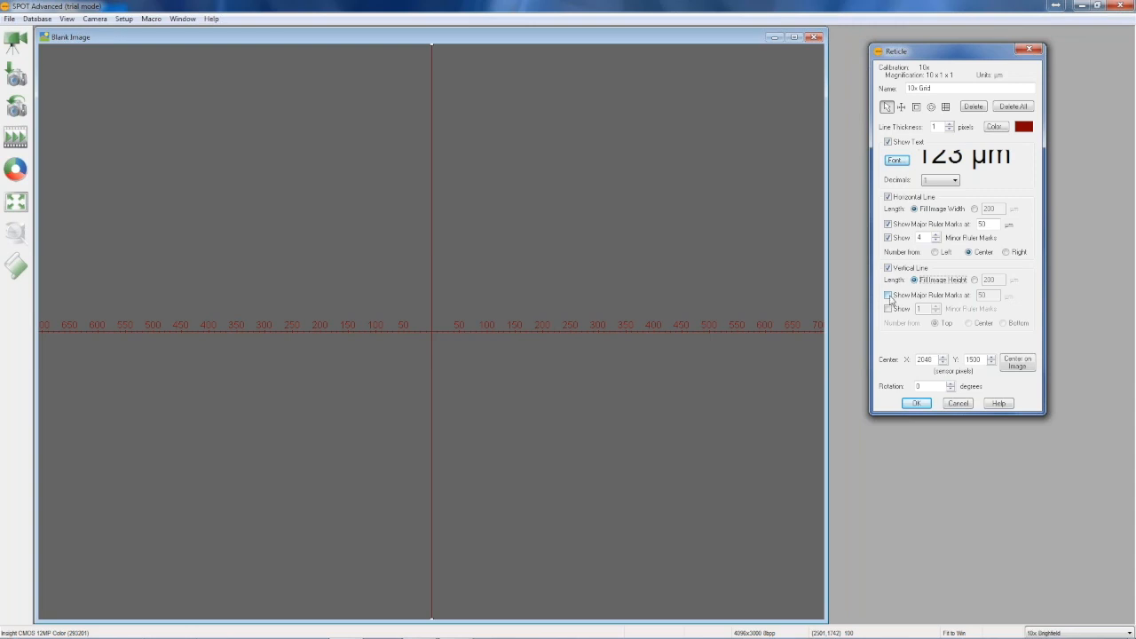
click(888, 297)
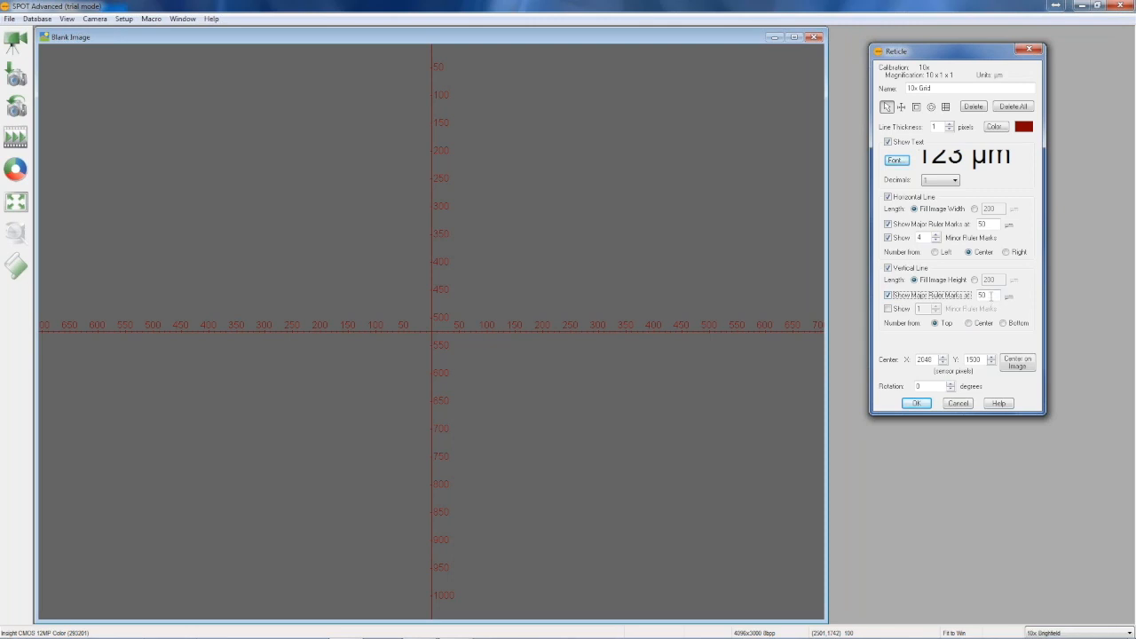
click(888, 309)
key(Tab)
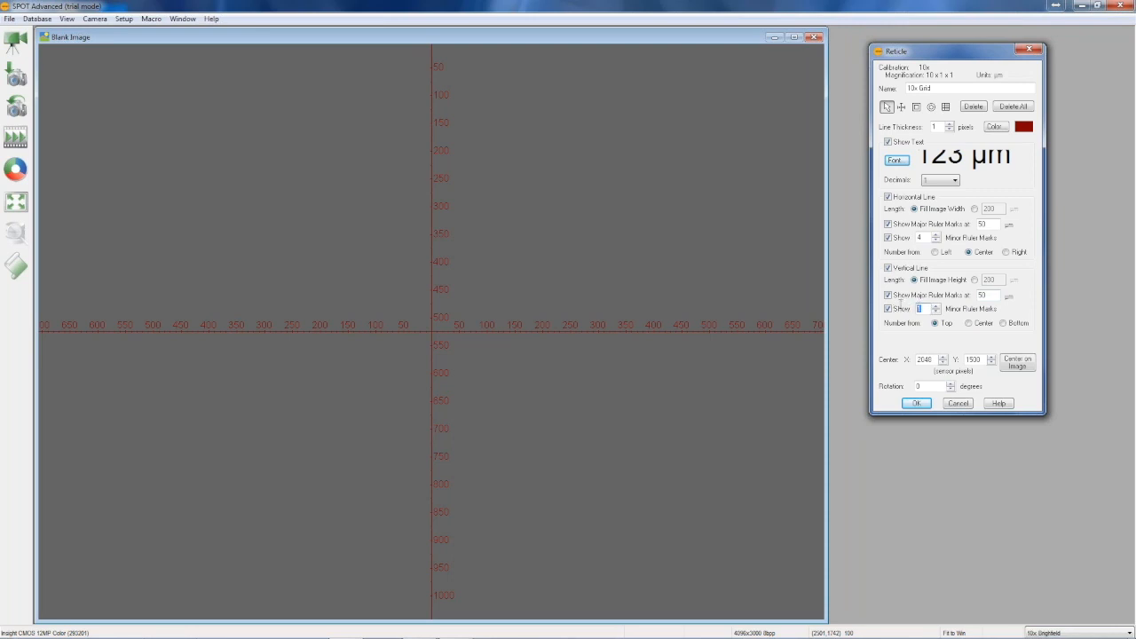
text(4)
Number the vertical ruler line from the center and save the reticle centered on the image
click(969, 324)
click(1003, 323)
click(969, 325)
click(1017, 362)
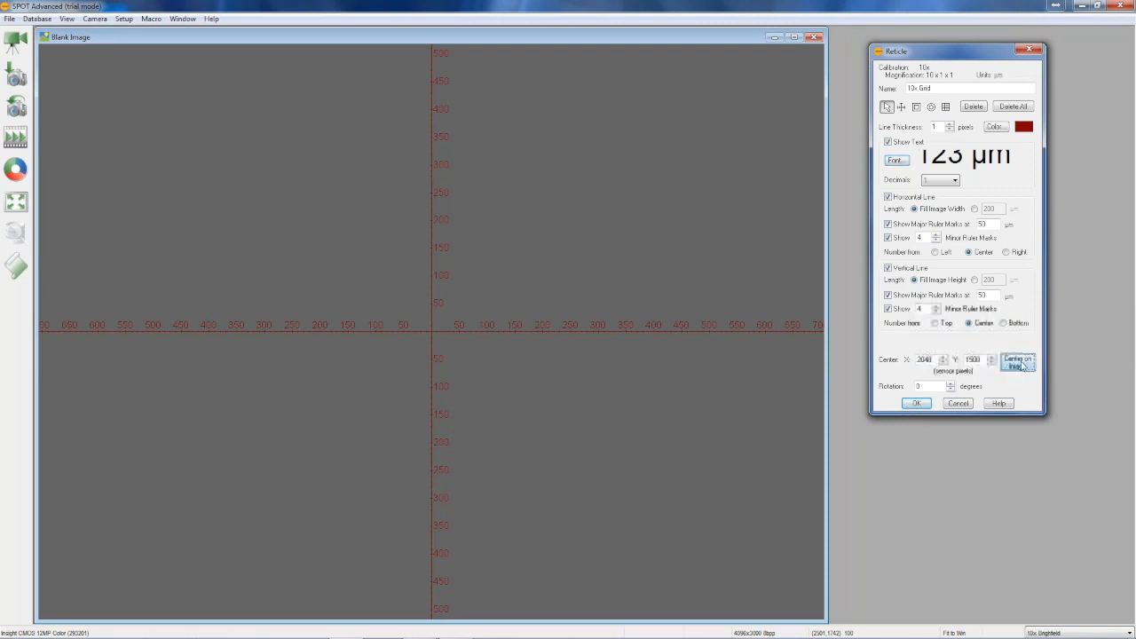
click(914, 404)
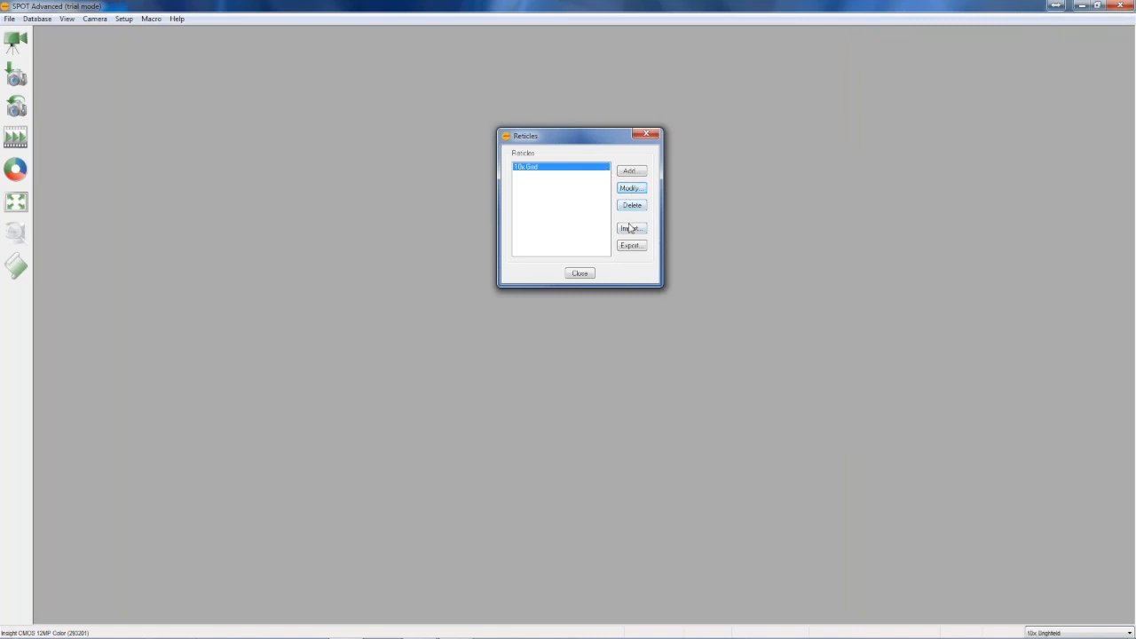
Reopen the 10x Grid reticle on a blank image and save it as a new reticle named 10x Ruler
click(631, 188)
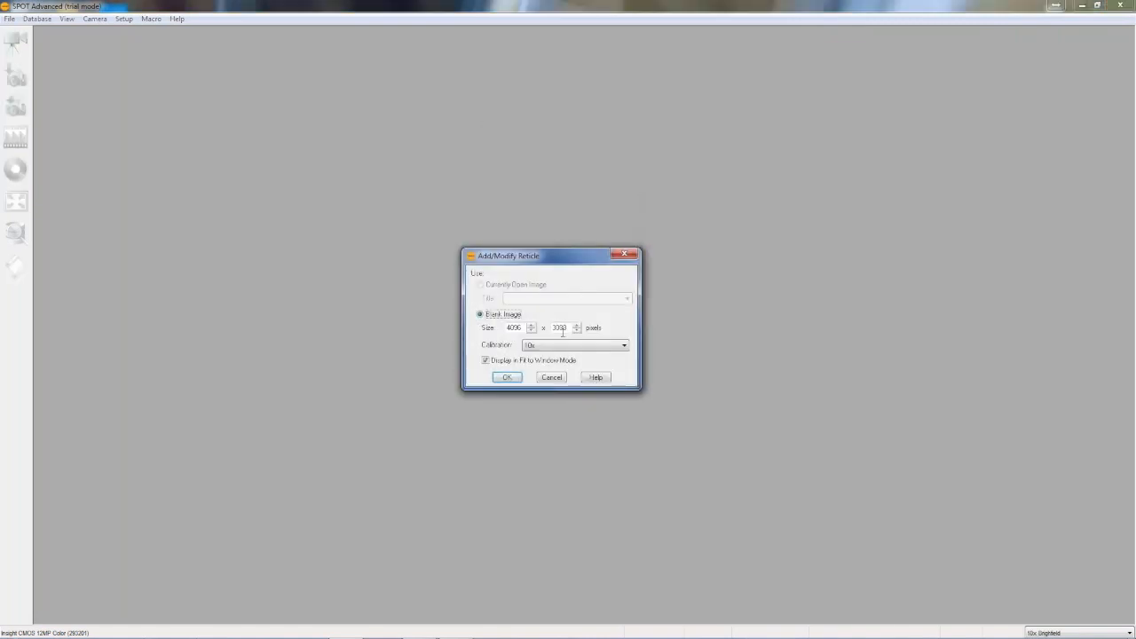
click(507, 377)
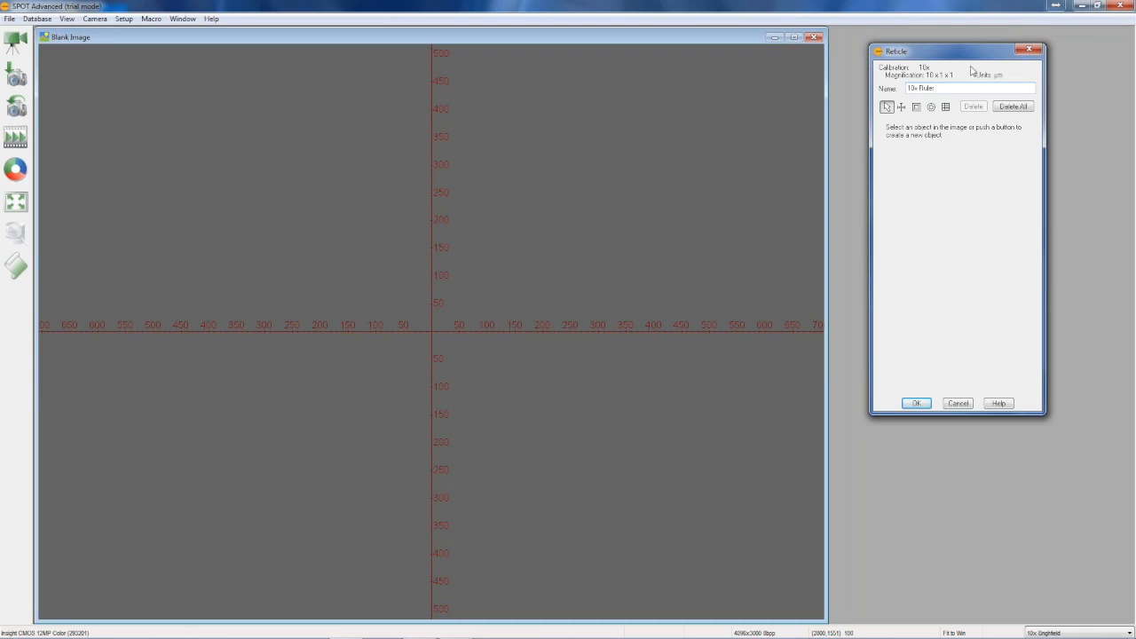
click(919, 404)
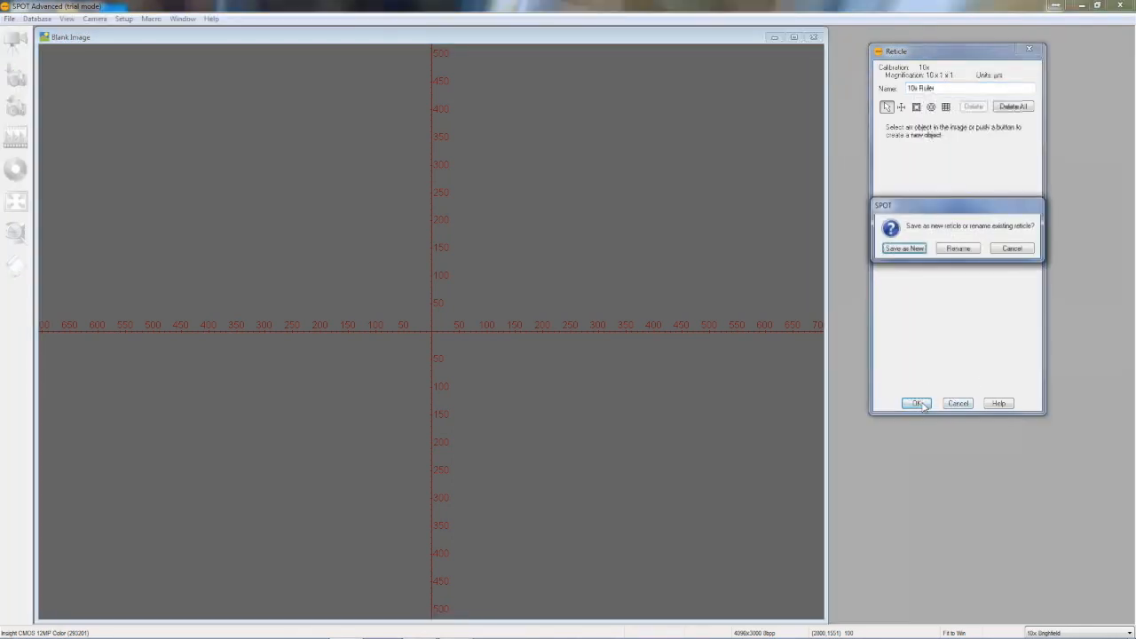
click(904, 248)
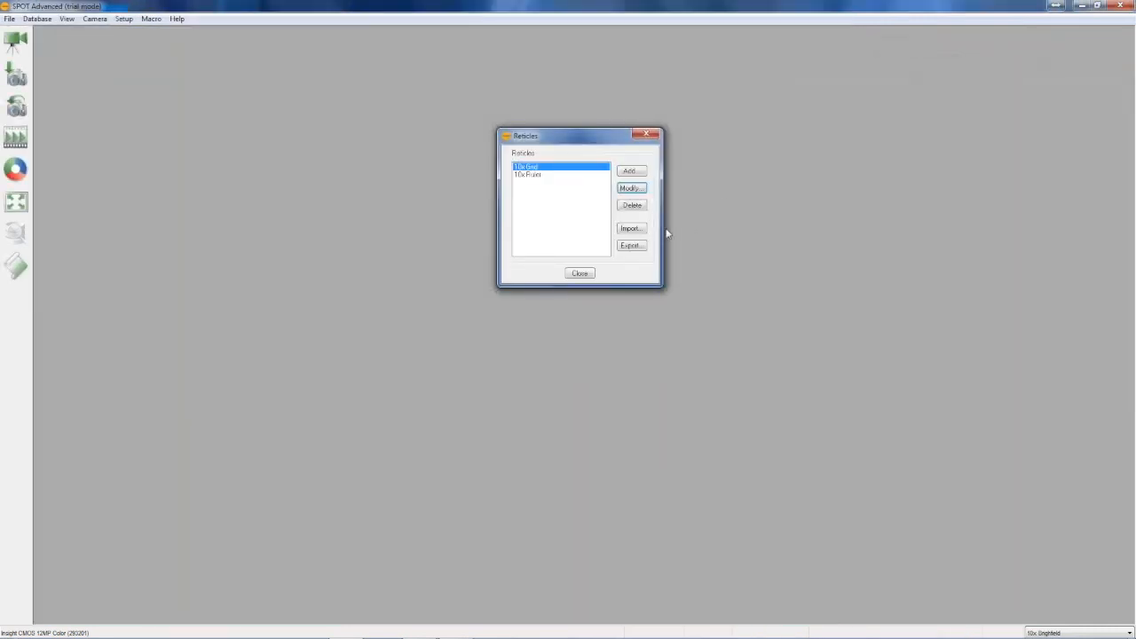
click(579, 273)
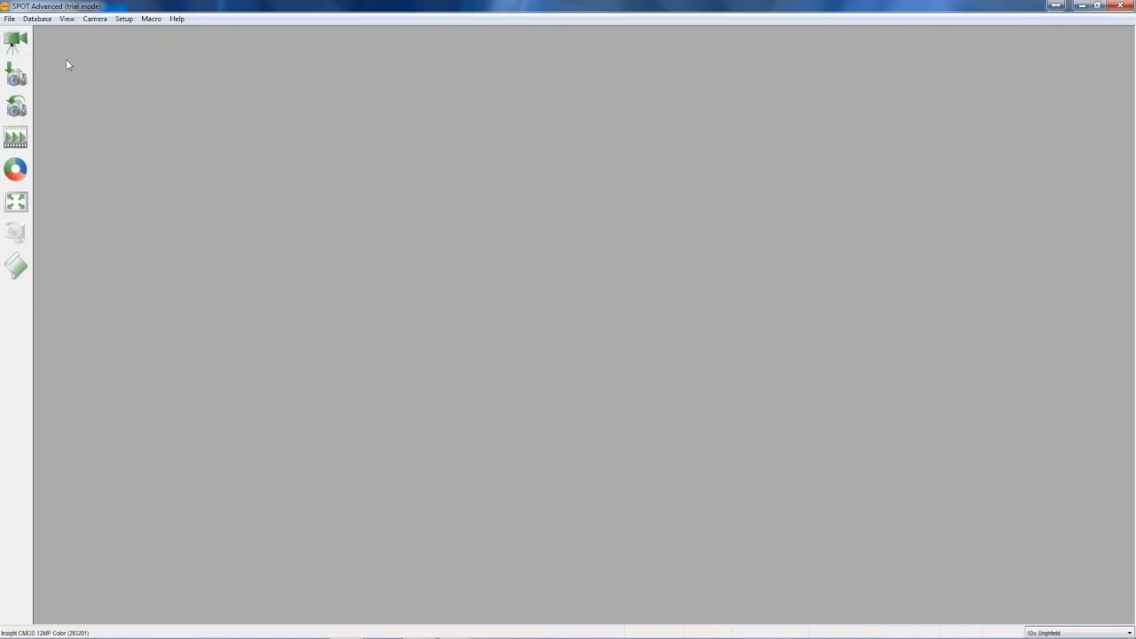
Apply the 10x Ruler reticle to live images in the 10x Brightfield image setup and start the live image
key(F9)
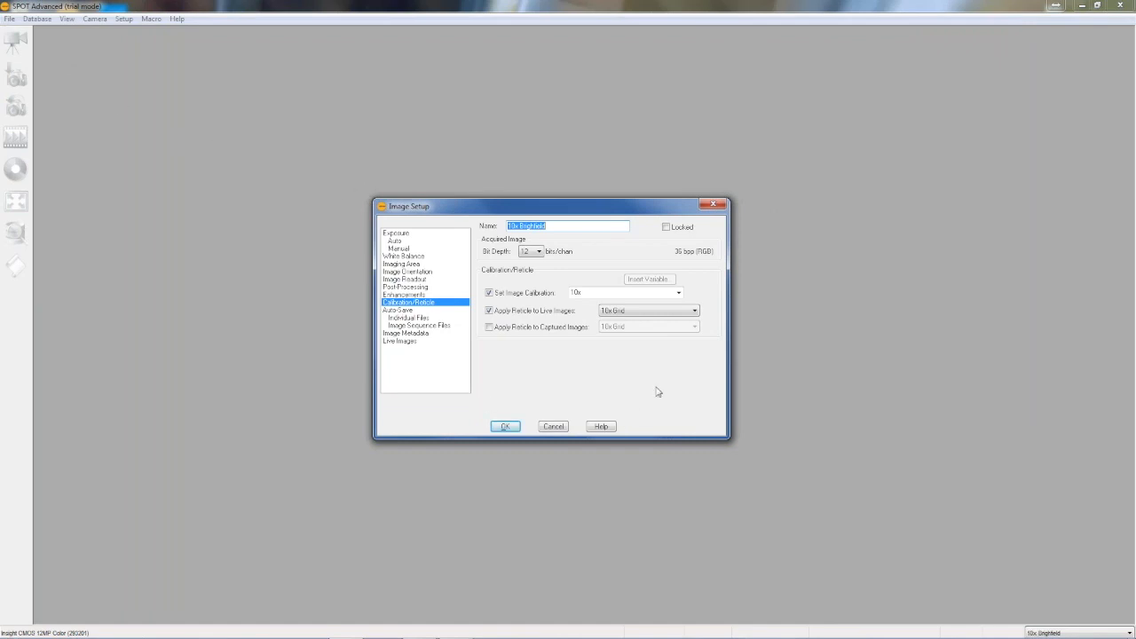
click(695, 311)
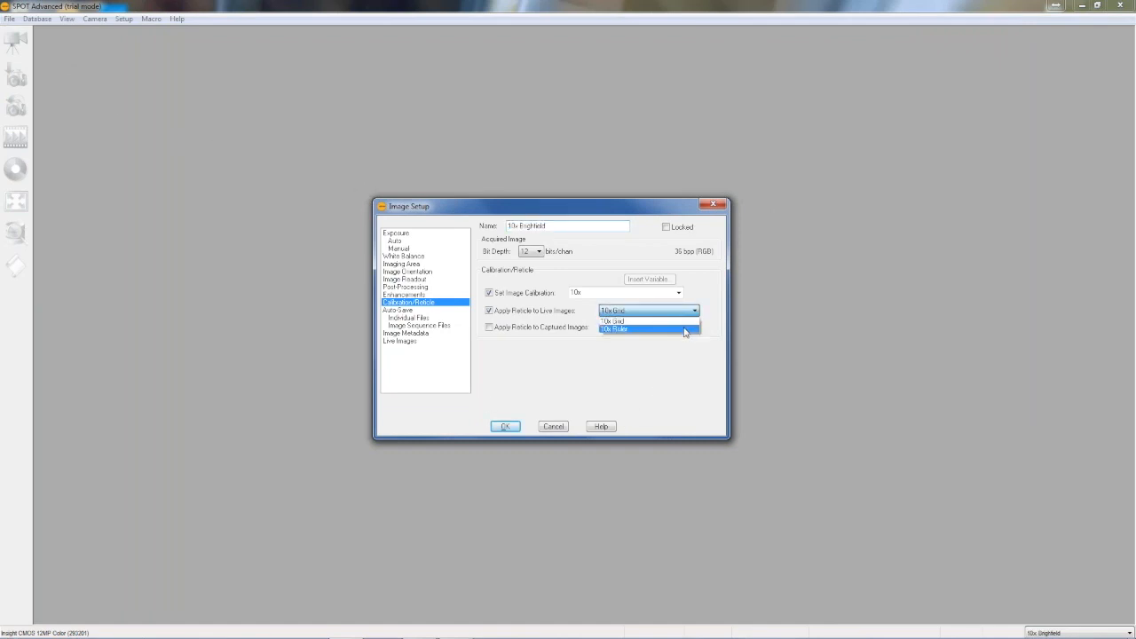
click(684, 329)
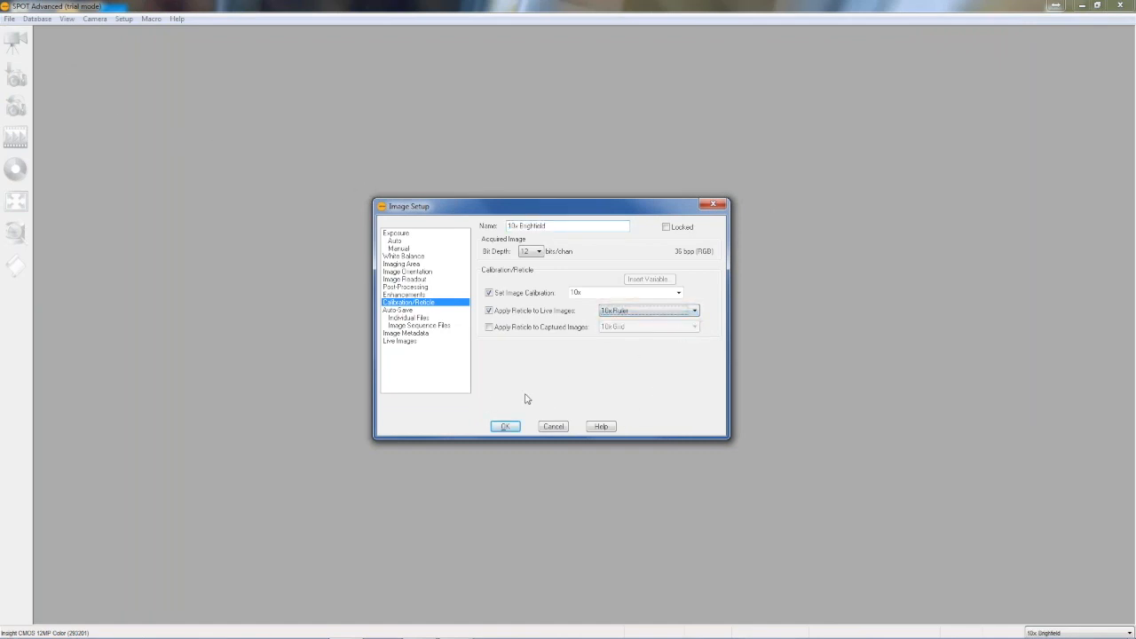
click(505, 427)
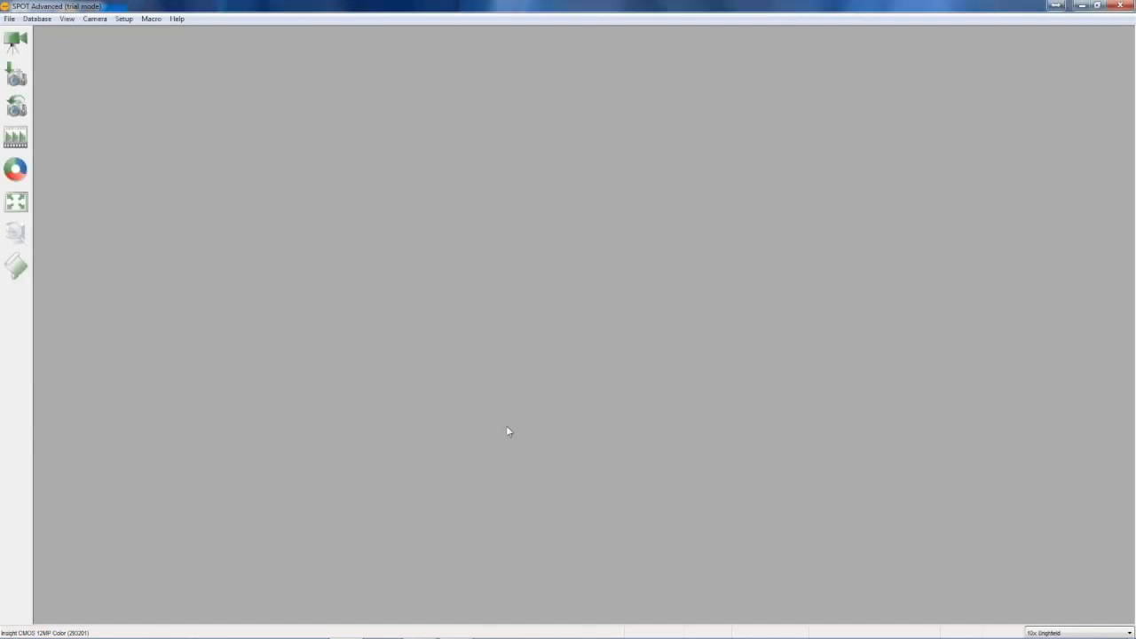
click(15, 39)
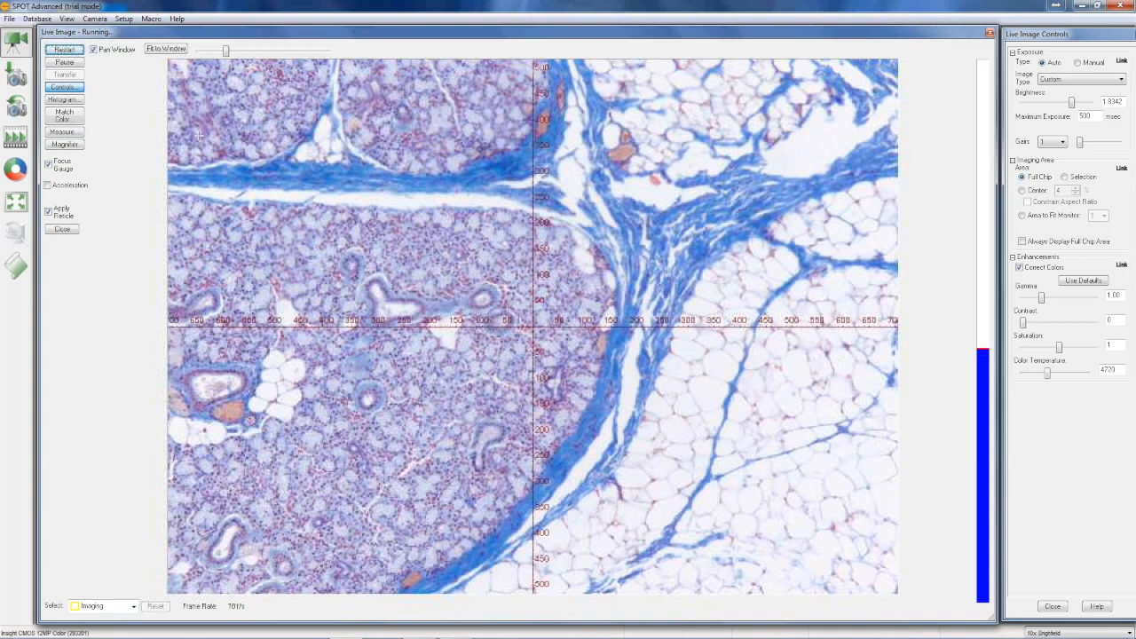
Capture an image from the live view and apply the 10x Ruler reticle to it
click(16, 76)
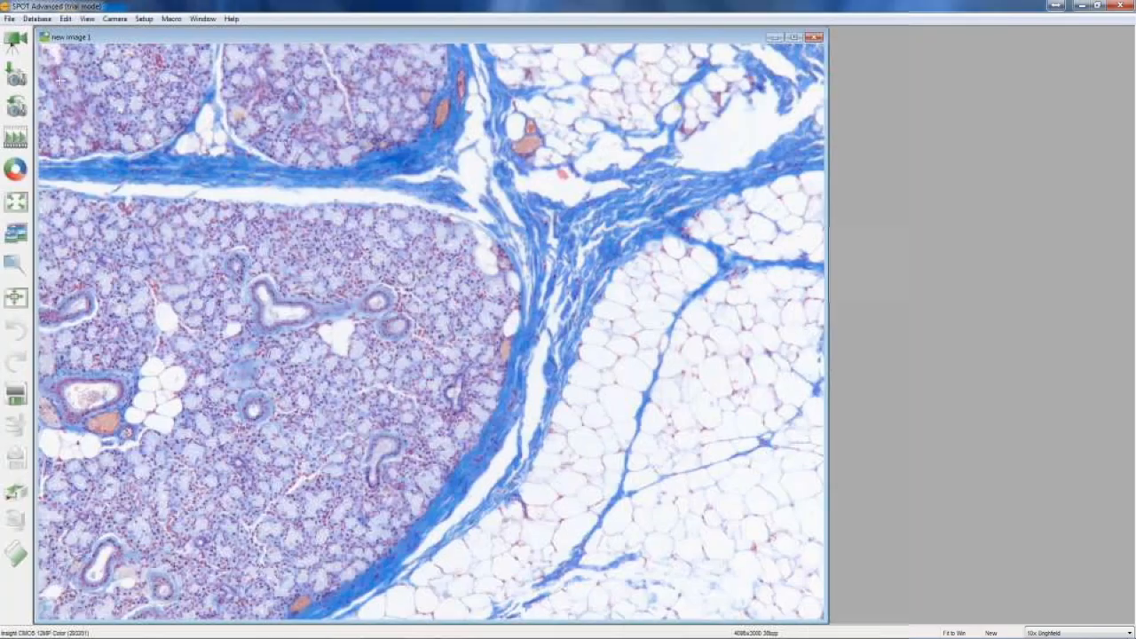
click(65, 18)
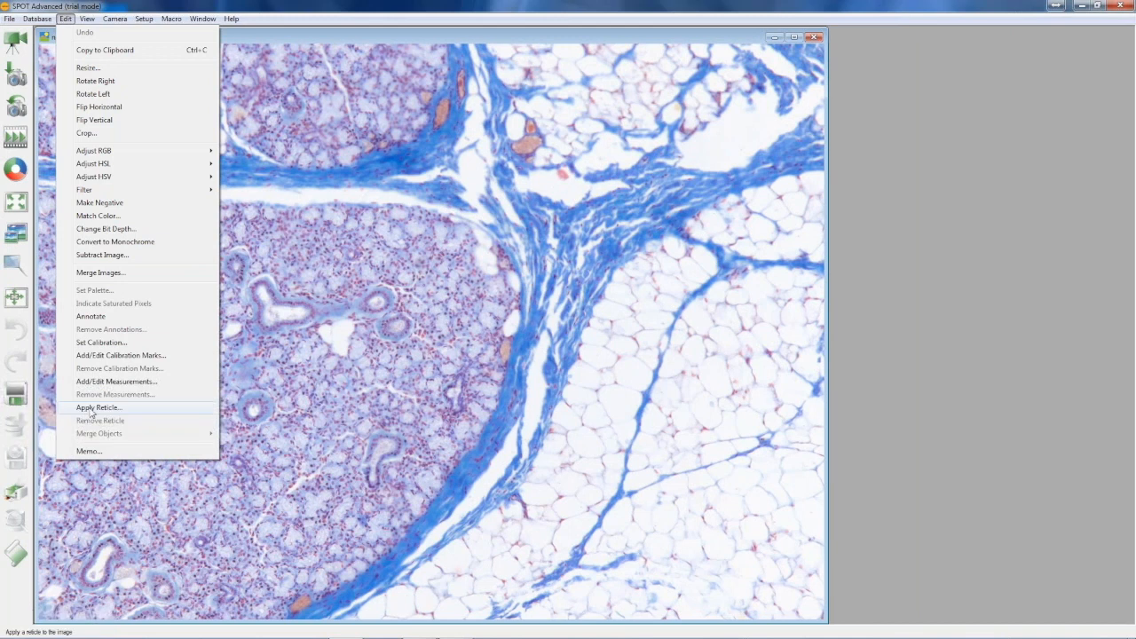
click(98, 407)
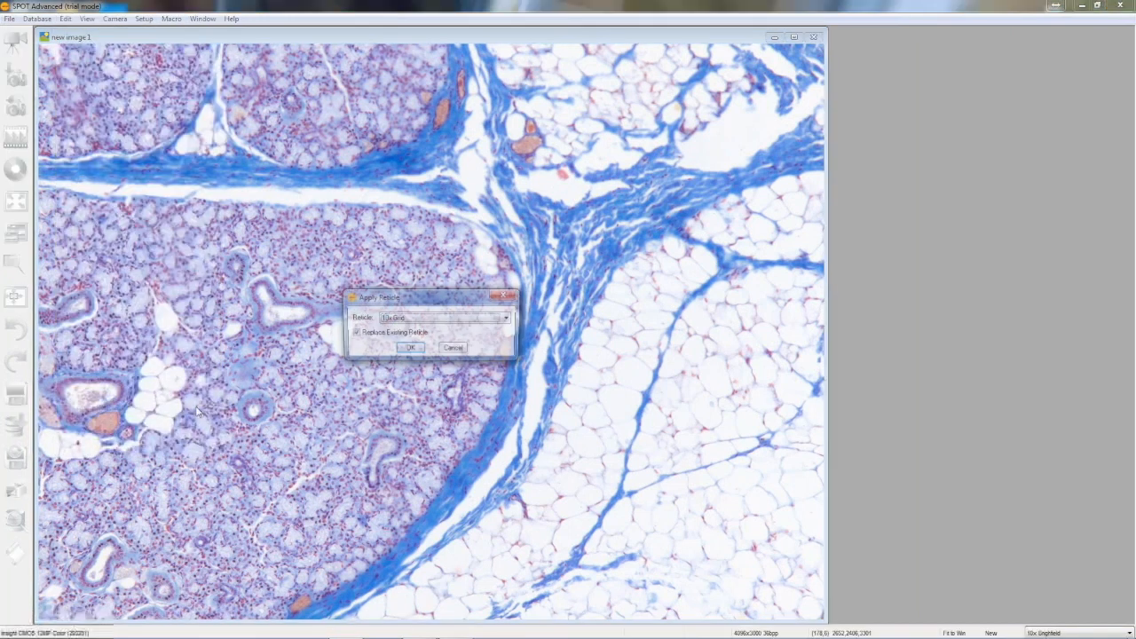
click(507, 319)
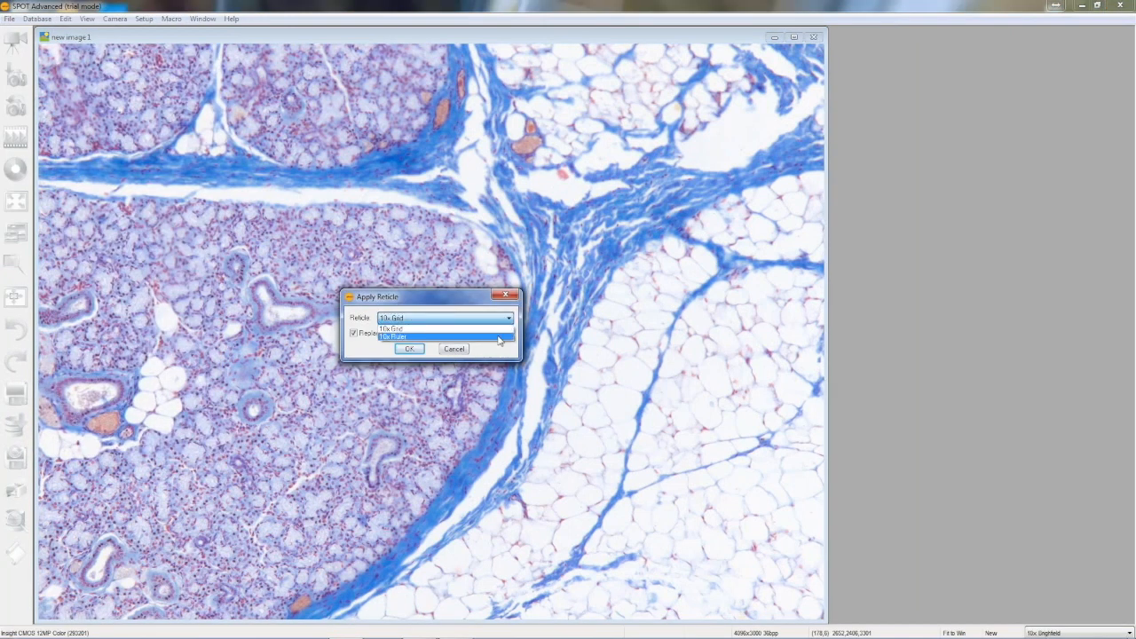
click(499, 339)
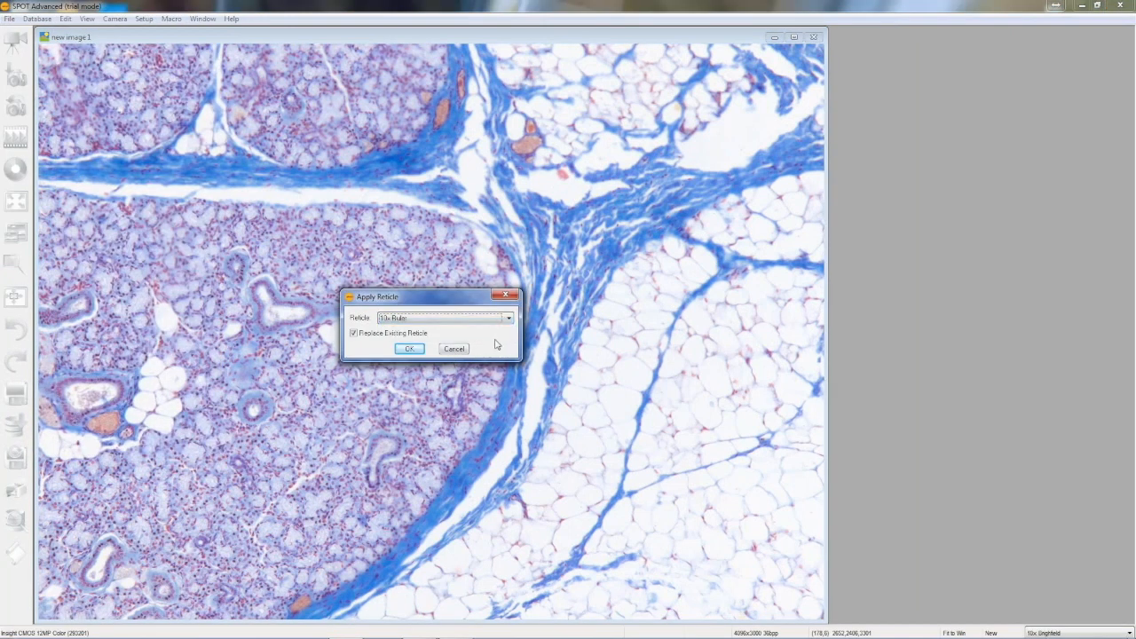
click(409, 349)
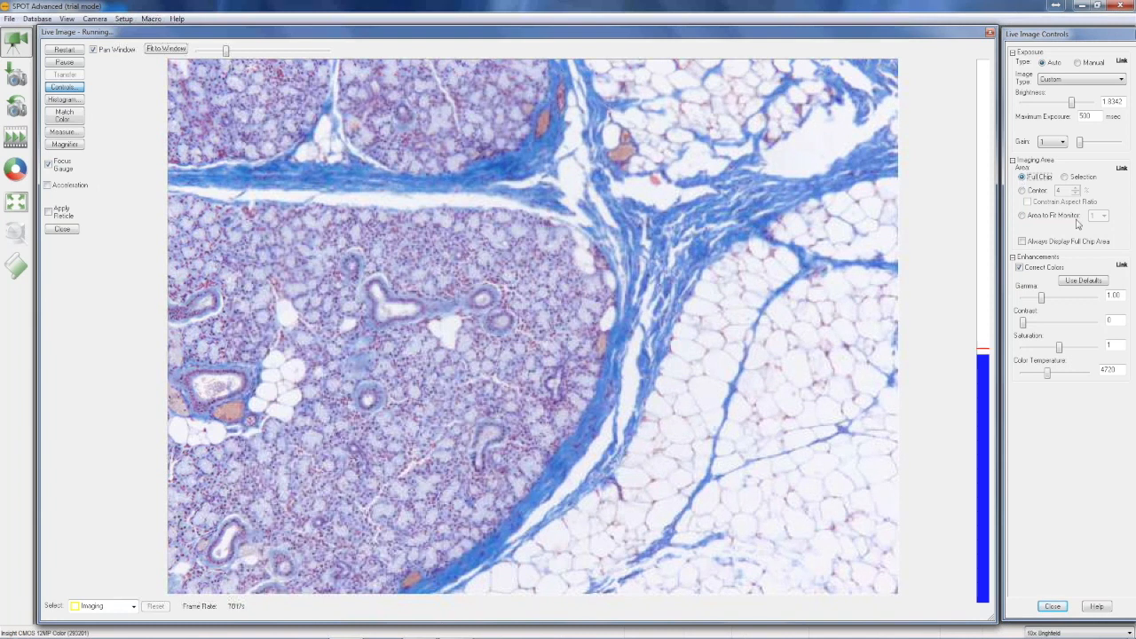
Set the live image's imaging area to fit monitor 1
click(1022, 217)
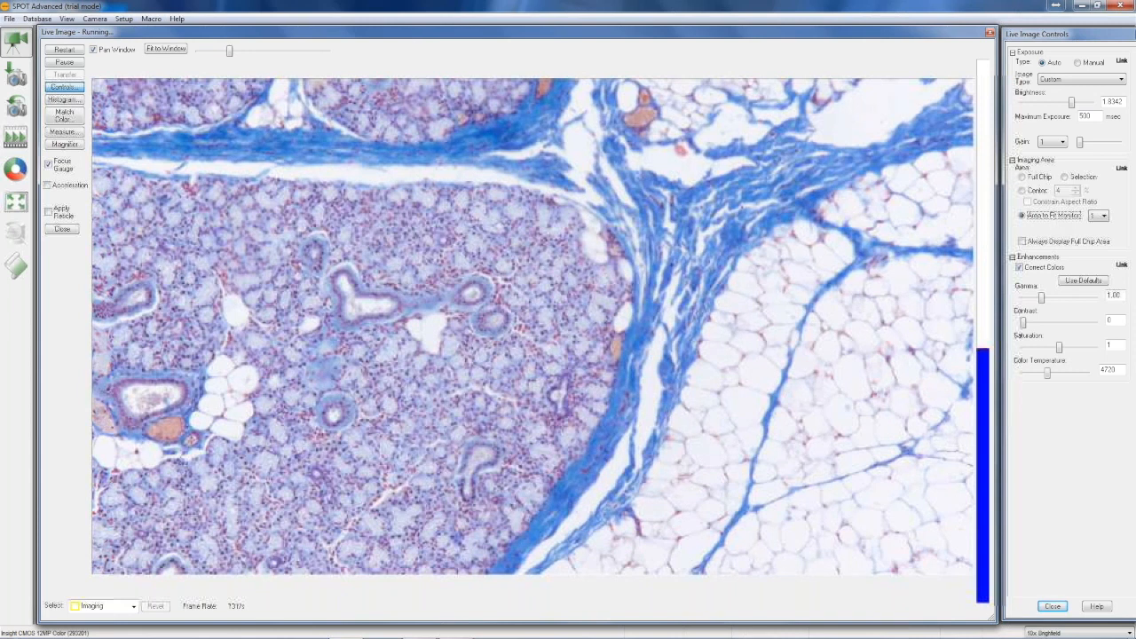
click(123, 18)
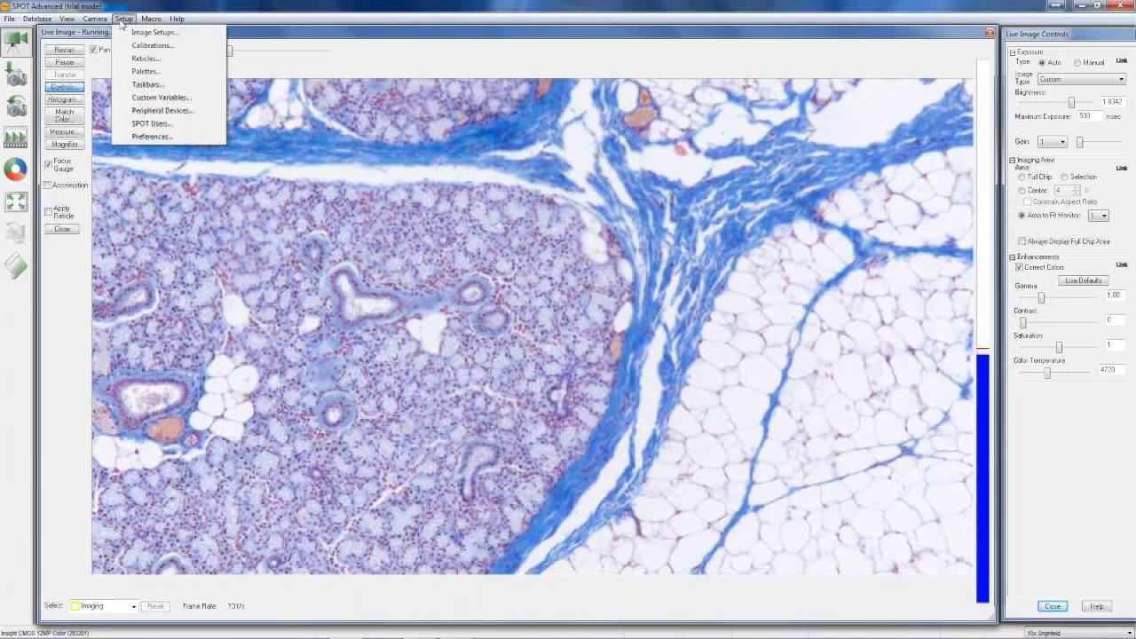
click(146, 58)
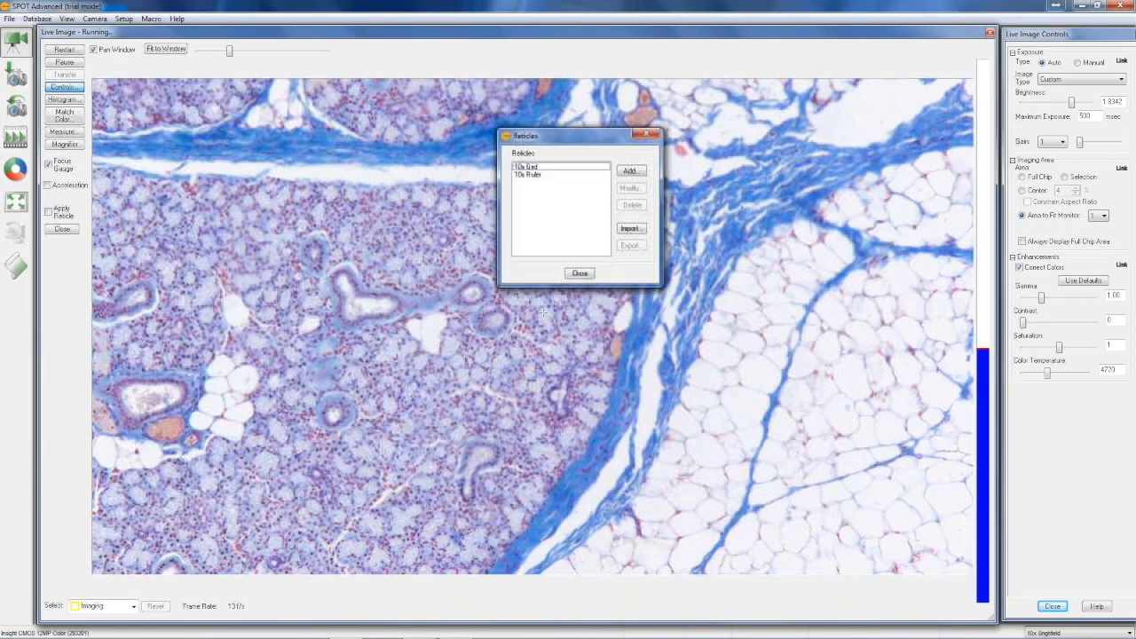
click(631, 172)
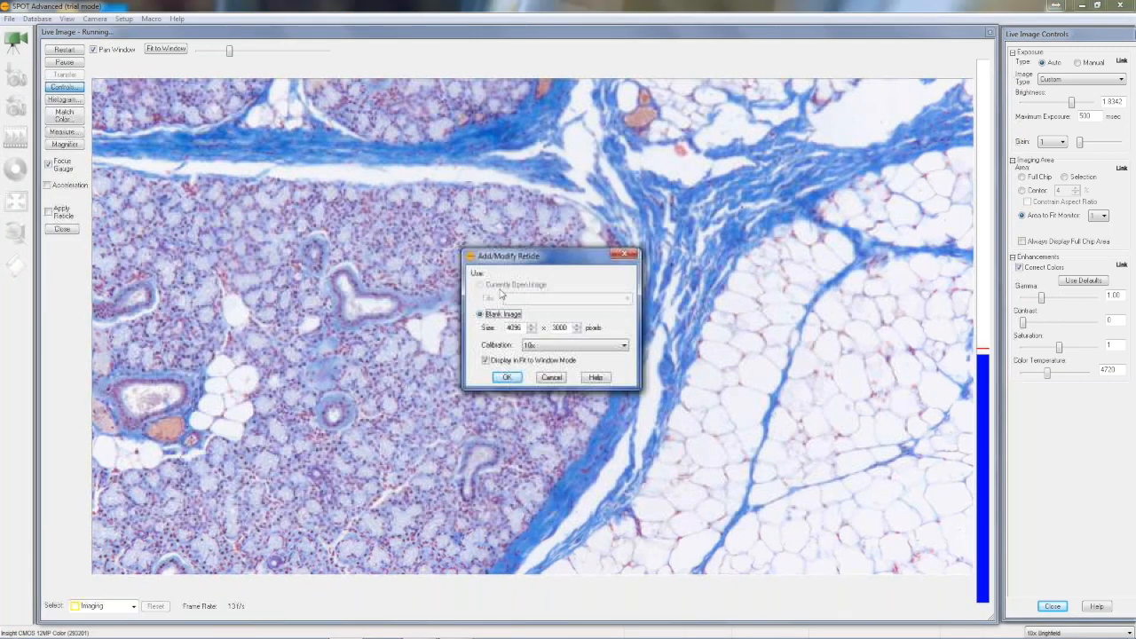
click(551, 378)
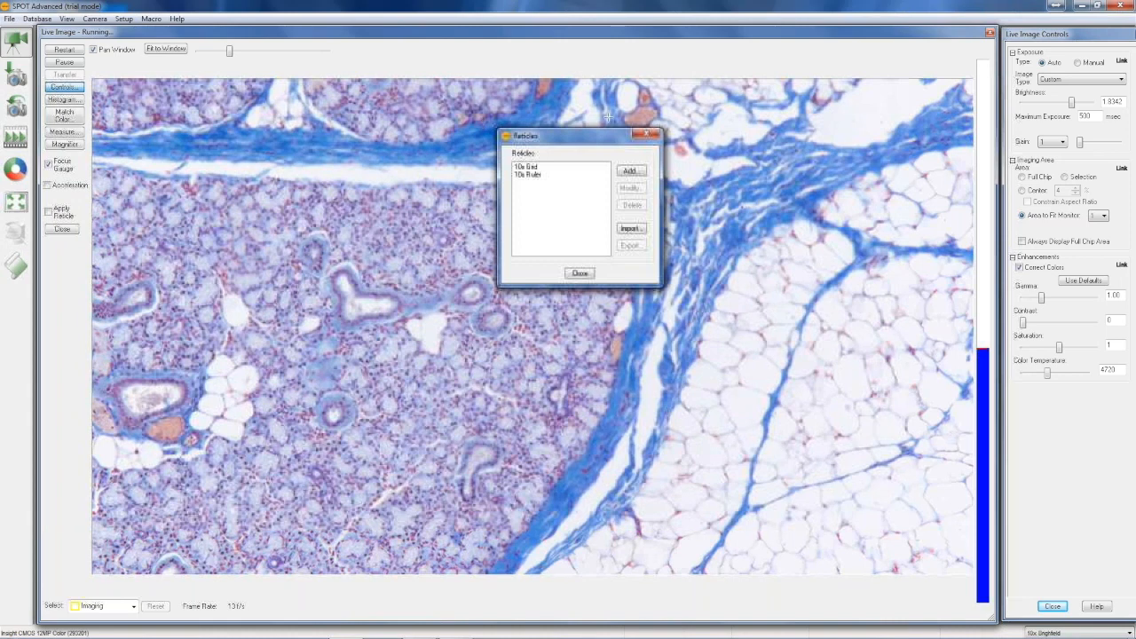
click(647, 134)
Capture an image of the monitor-fitted area and start a new reticle on the currently open image, new image 1
click(16, 75)
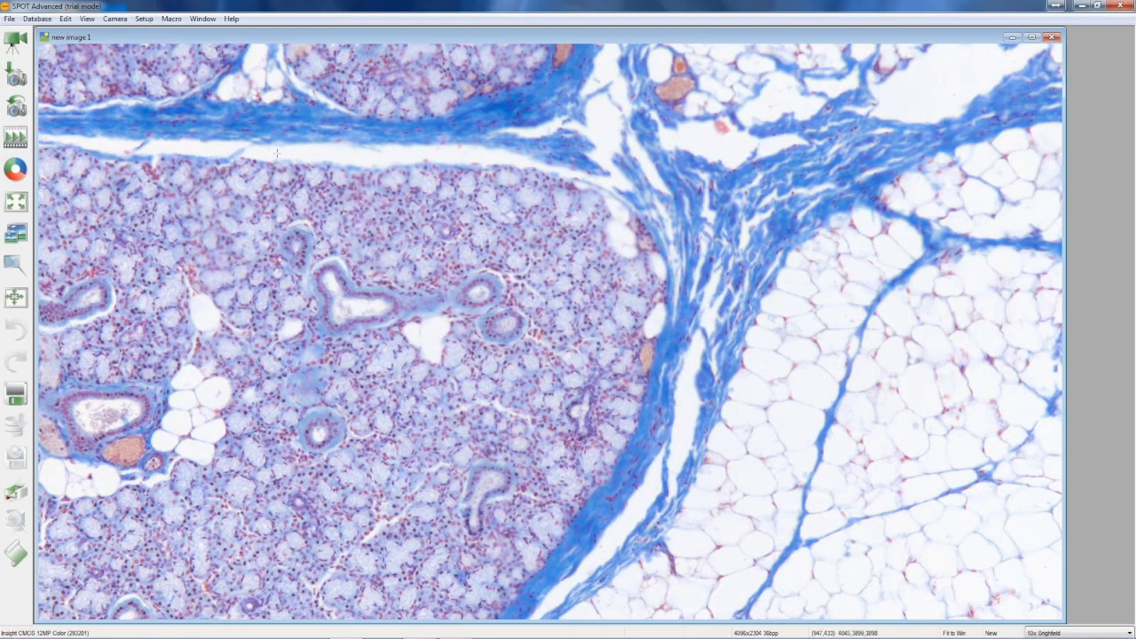
click(144, 19)
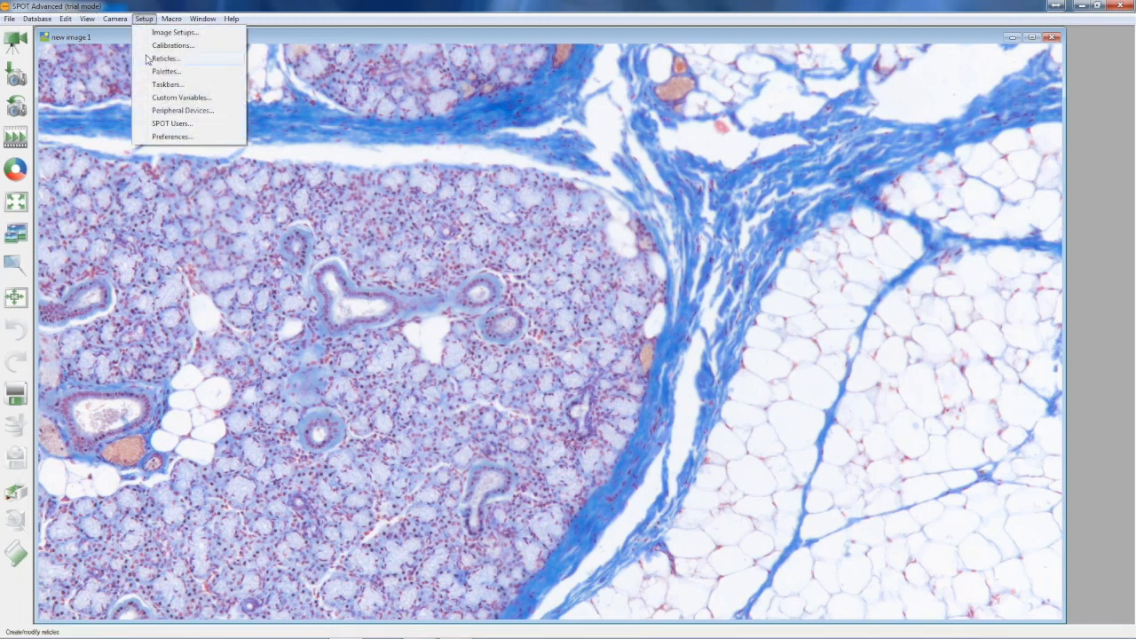
click(158, 55)
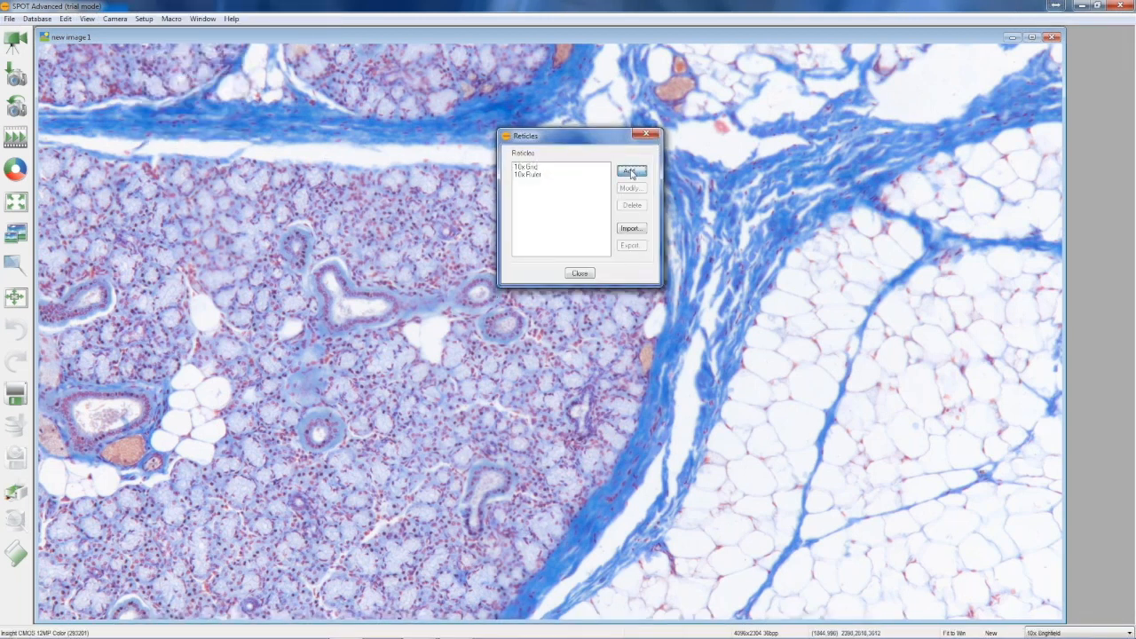
click(631, 172)
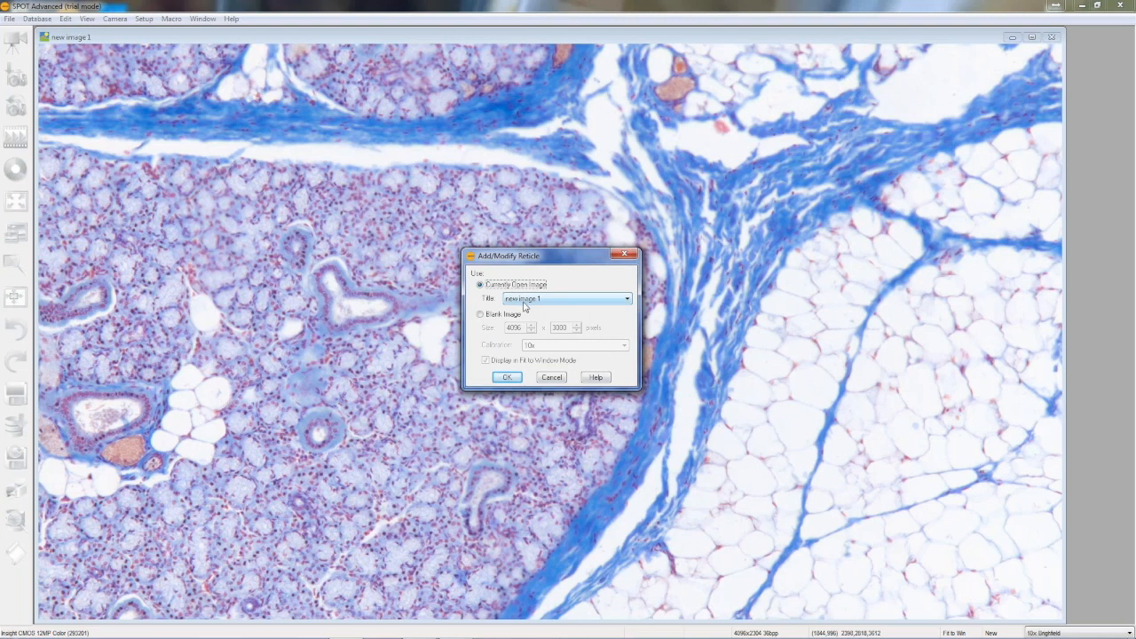
click(506, 380)
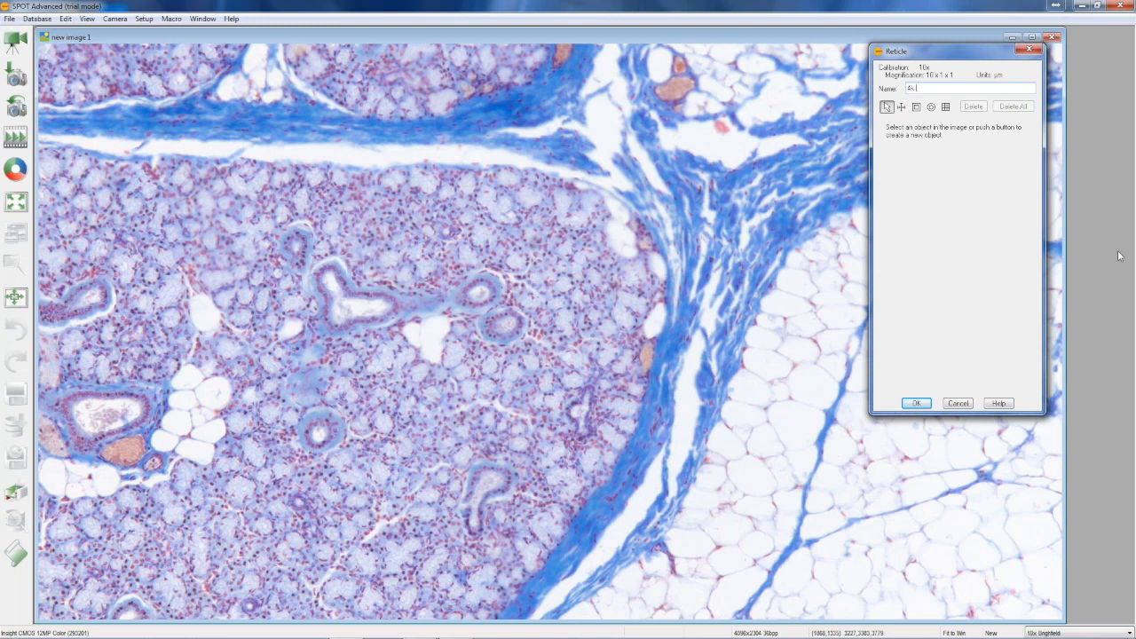
Name the reticle 4k Circle, choose a circle object for it and set its line color to dark red
click(931, 107)
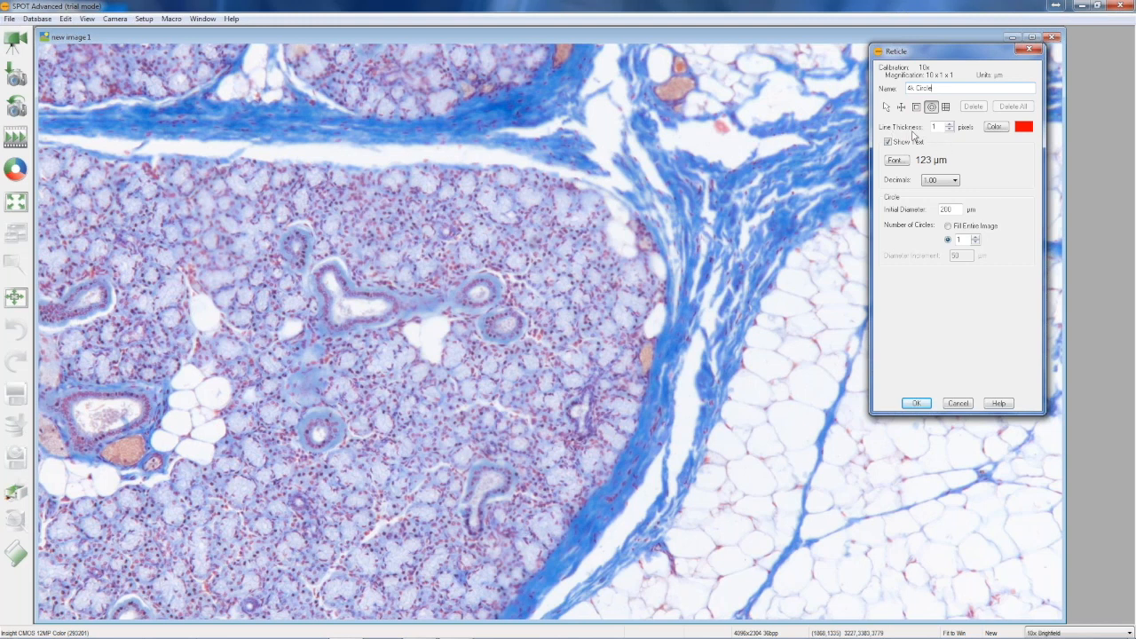
click(994, 127)
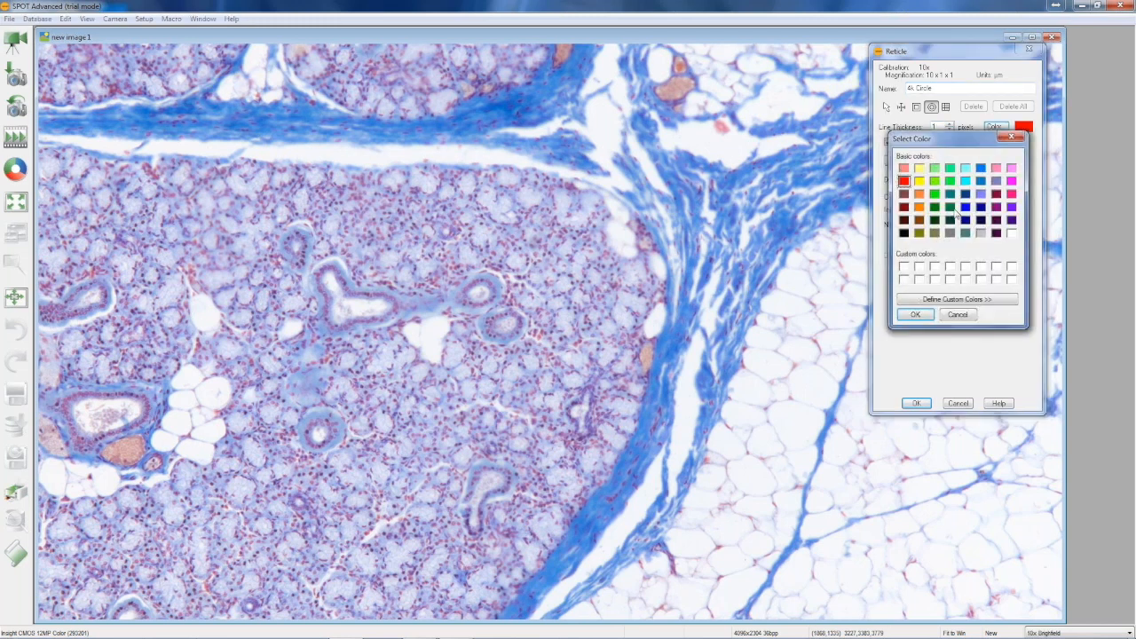
click(903, 207)
click(914, 315)
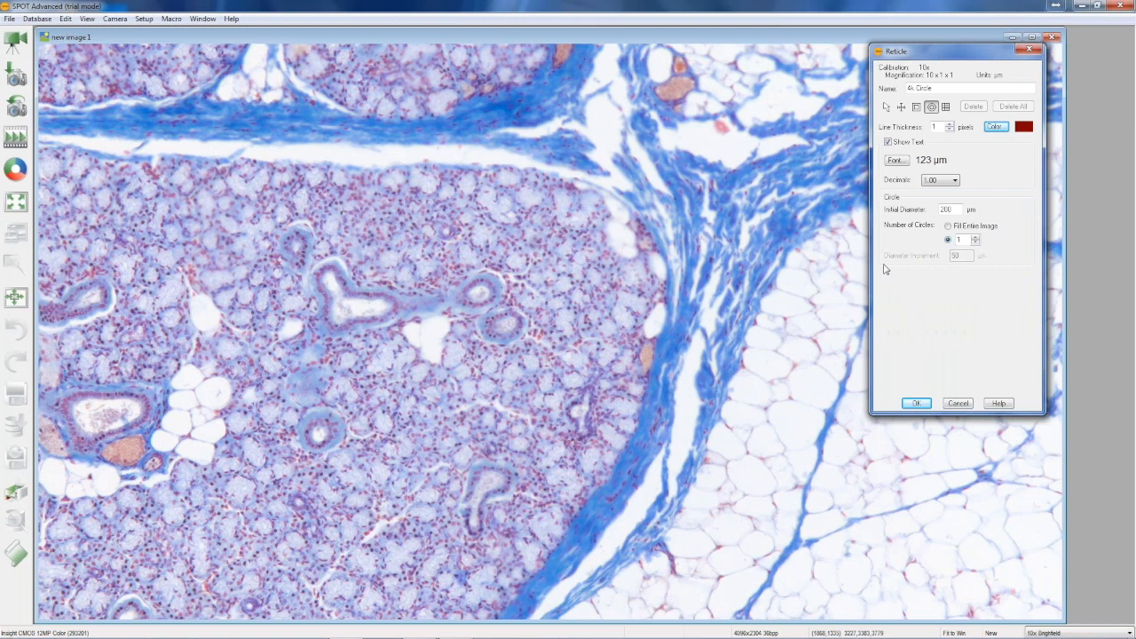
Set the circle reticle's label font to Arial Regular, size 36
click(896, 160)
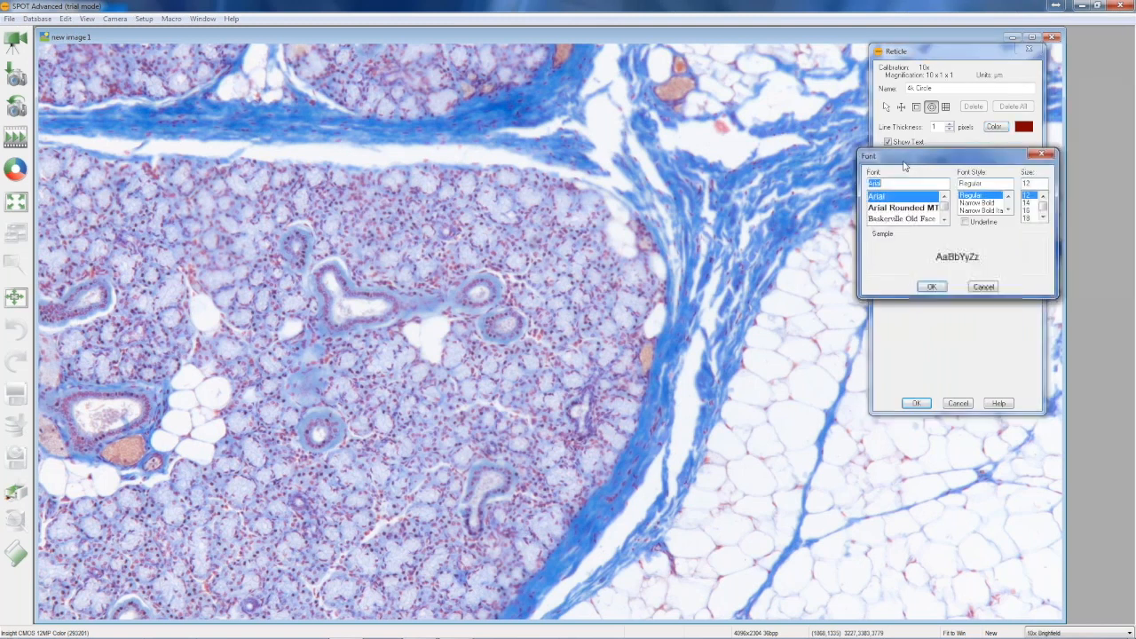
click(1044, 217)
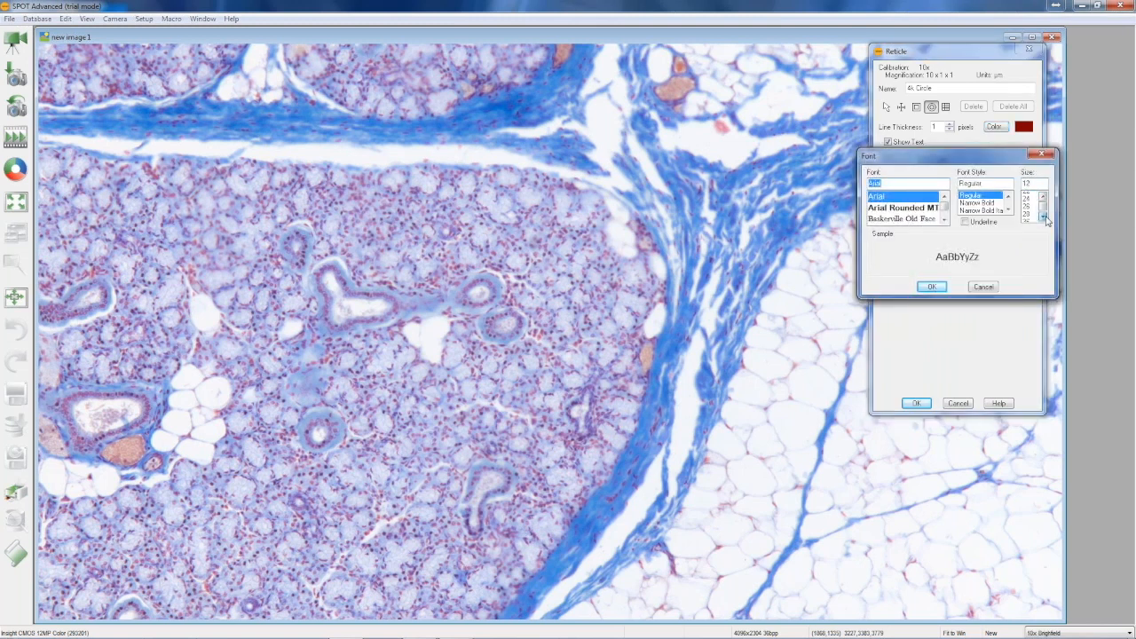
click(1044, 217)
click(1030, 215)
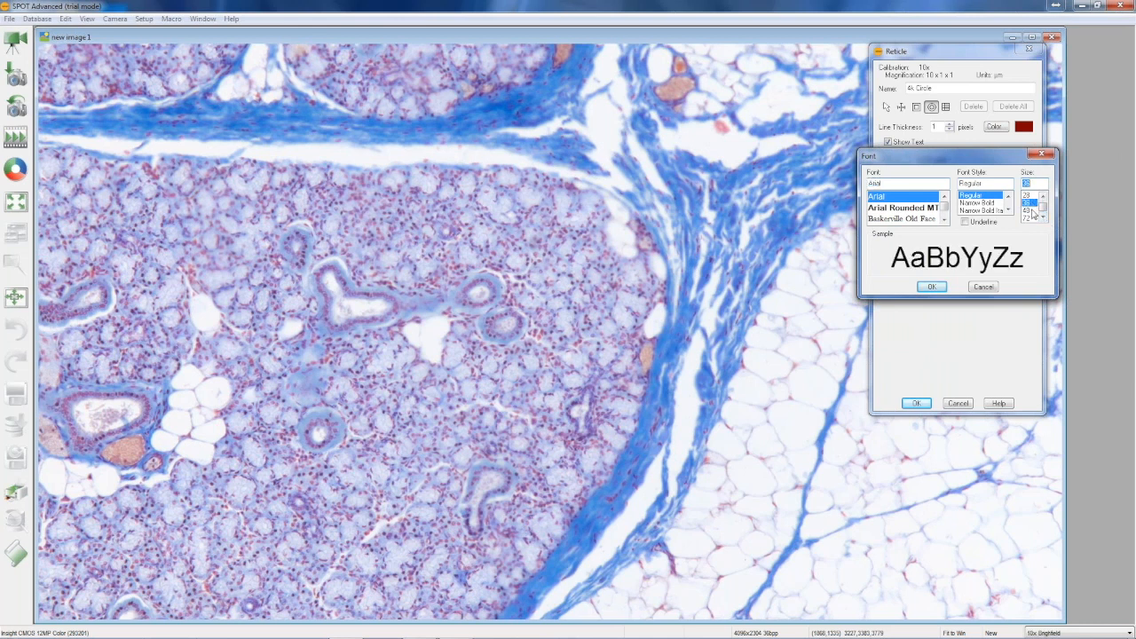
click(931, 285)
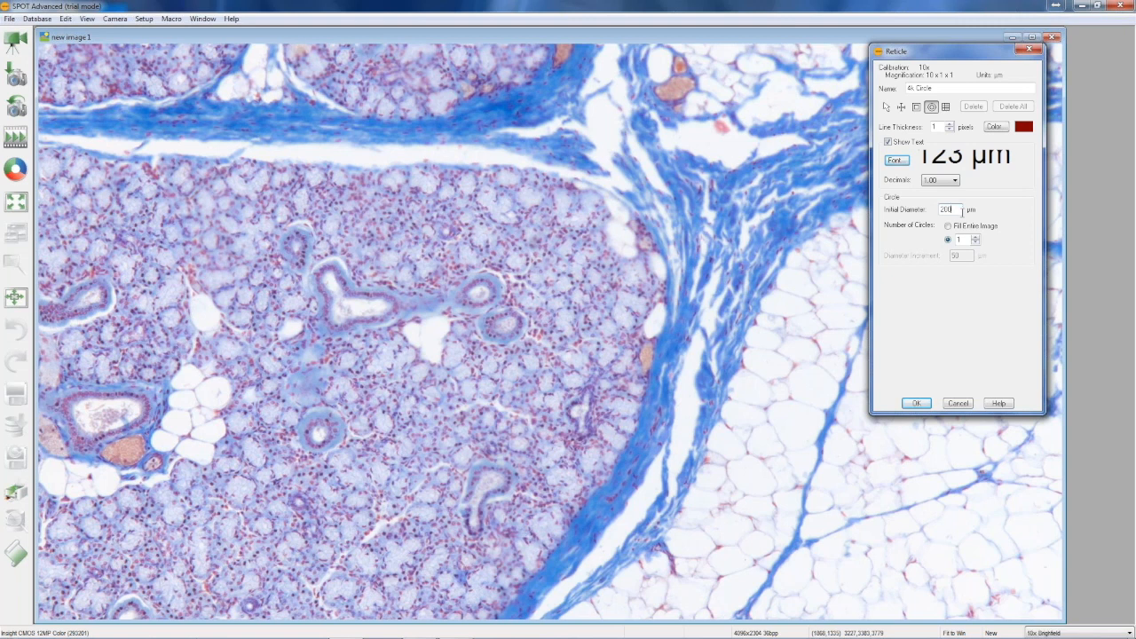
Place concentric circles filling the entire image, with 200 µm initial diameter and 50 µm increments, and center them on the image
click(952, 228)
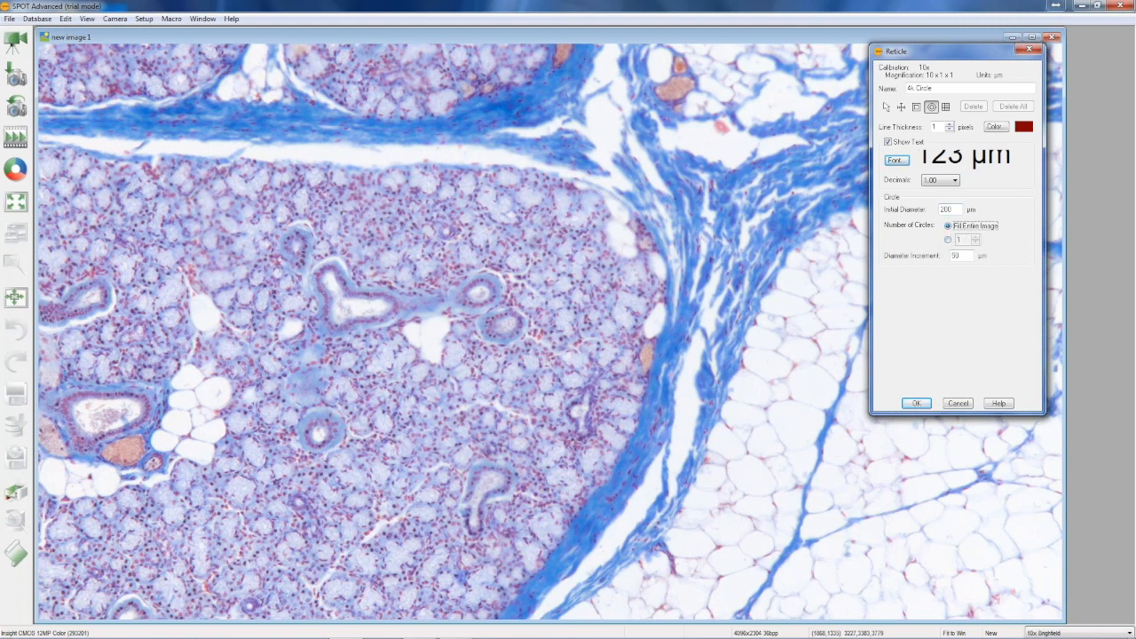
click(454, 255)
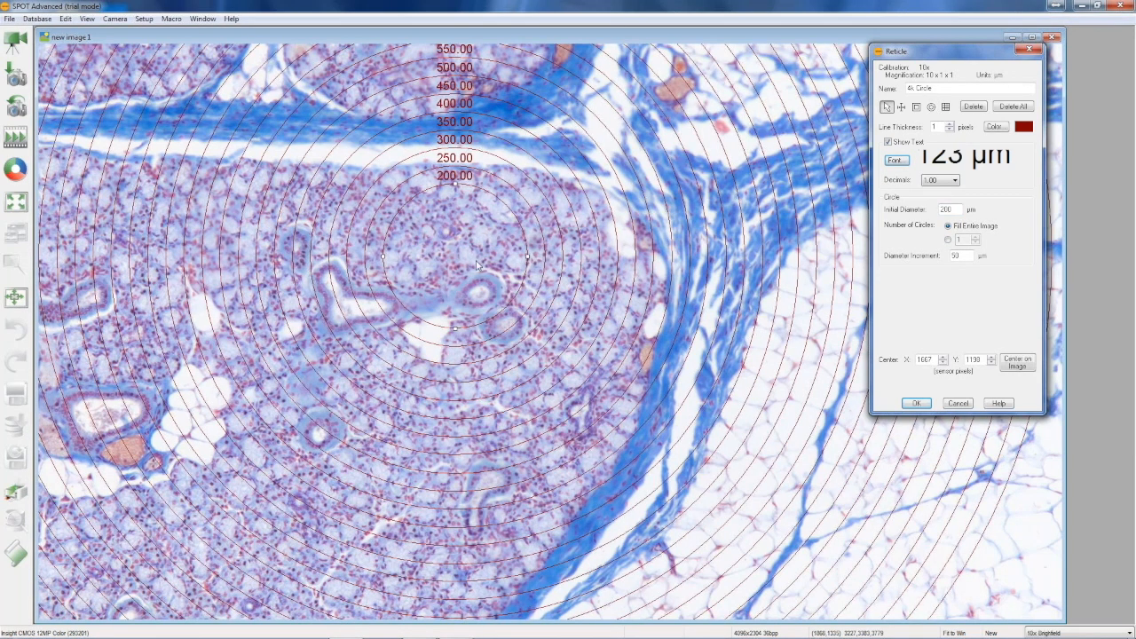
click(1019, 362)
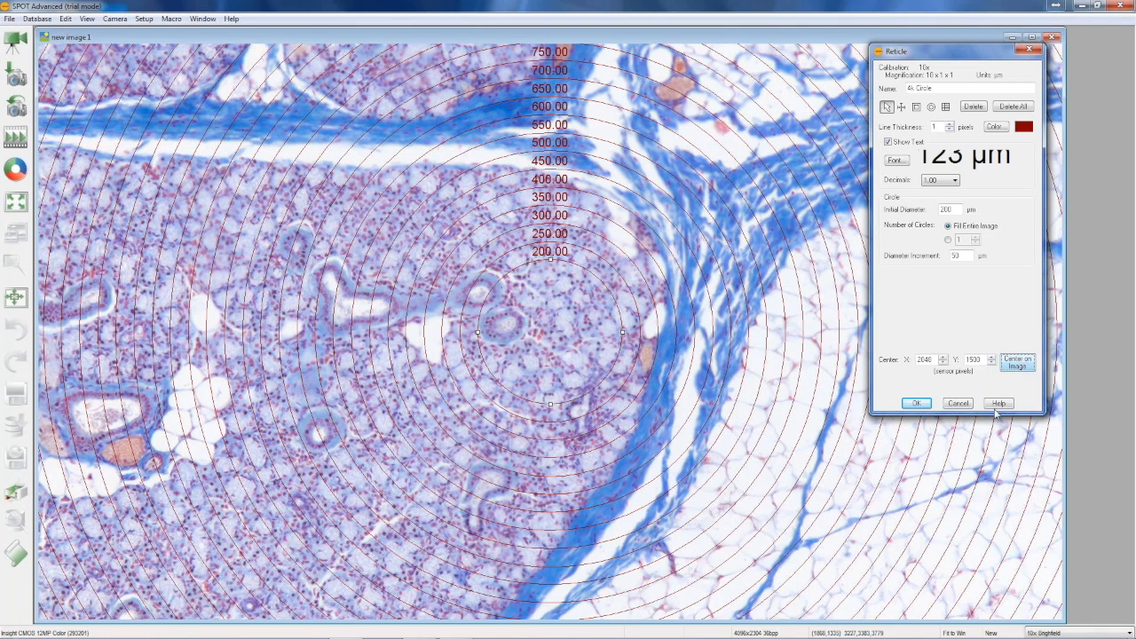
Show the circle labels without decimals, then save the 4k Circle reticle and apply it to the open image
click(954, 181)
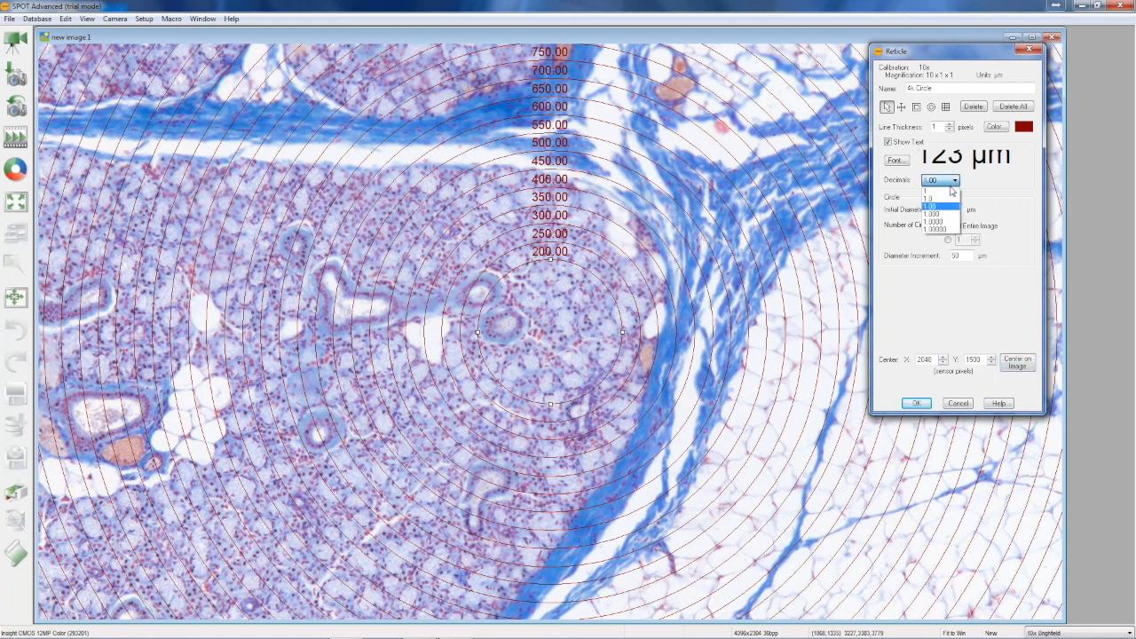
click(933, 190)
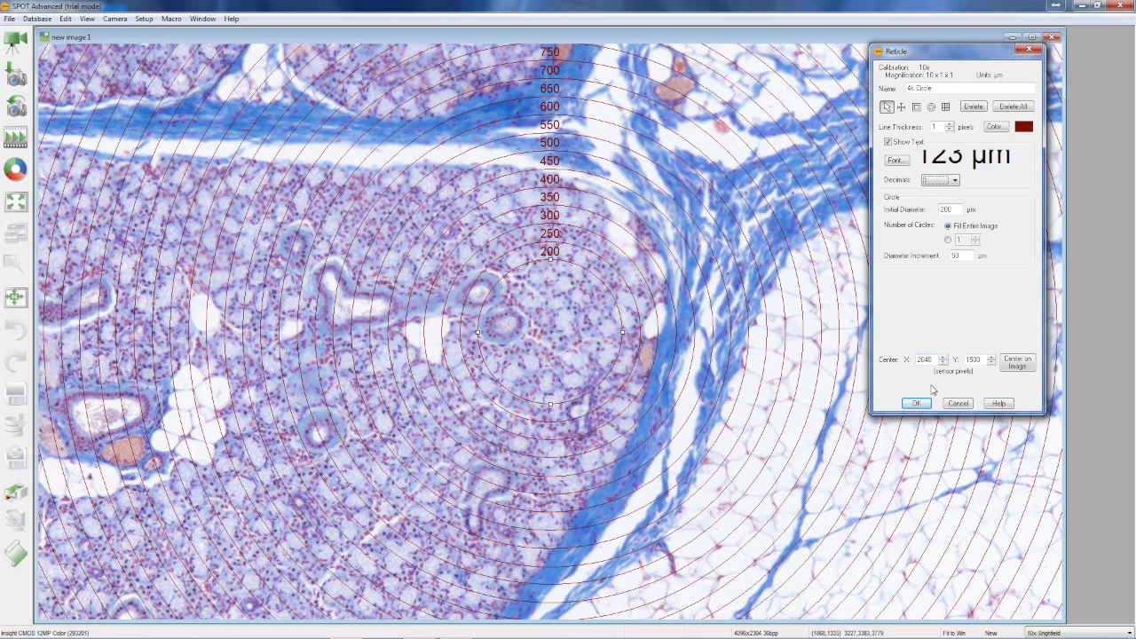
click(917, 403)
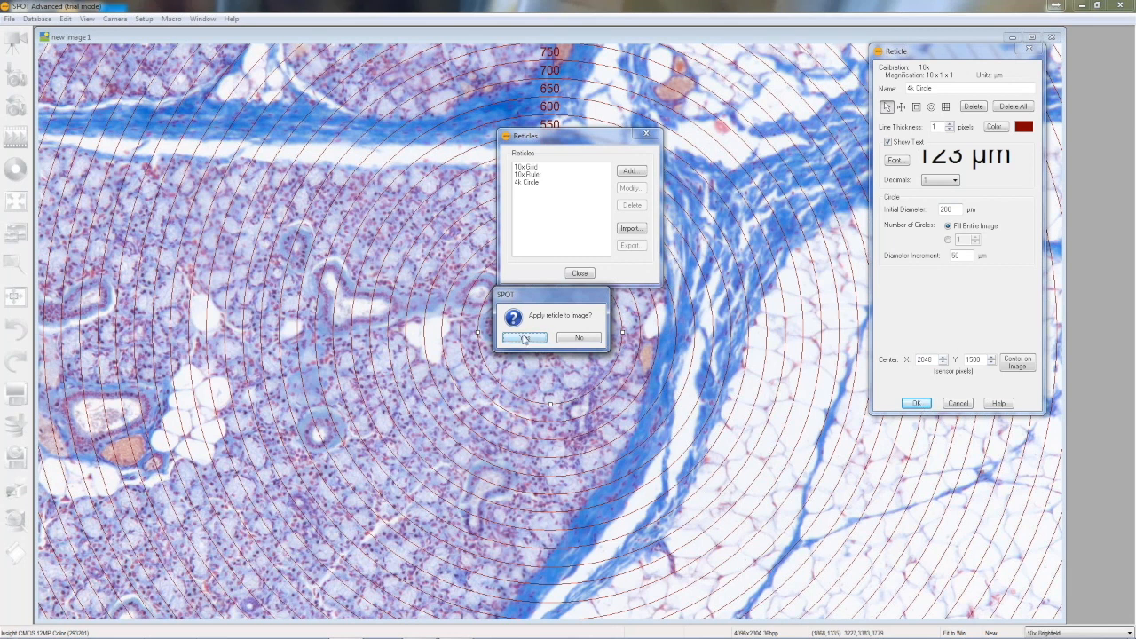
click(523, 339)
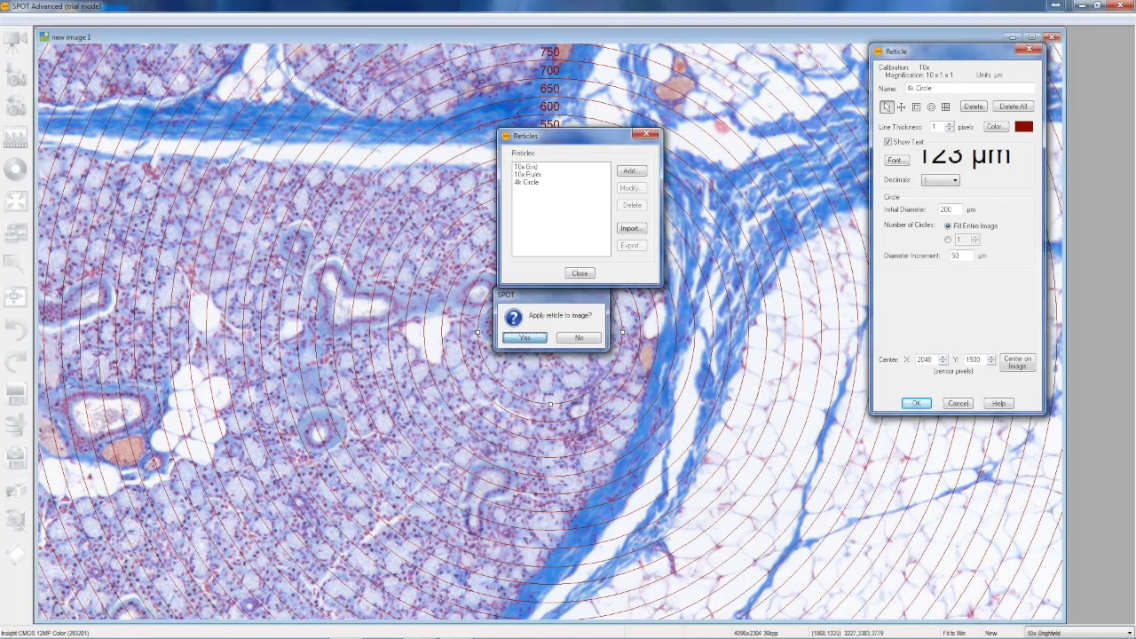
click(579, 273)
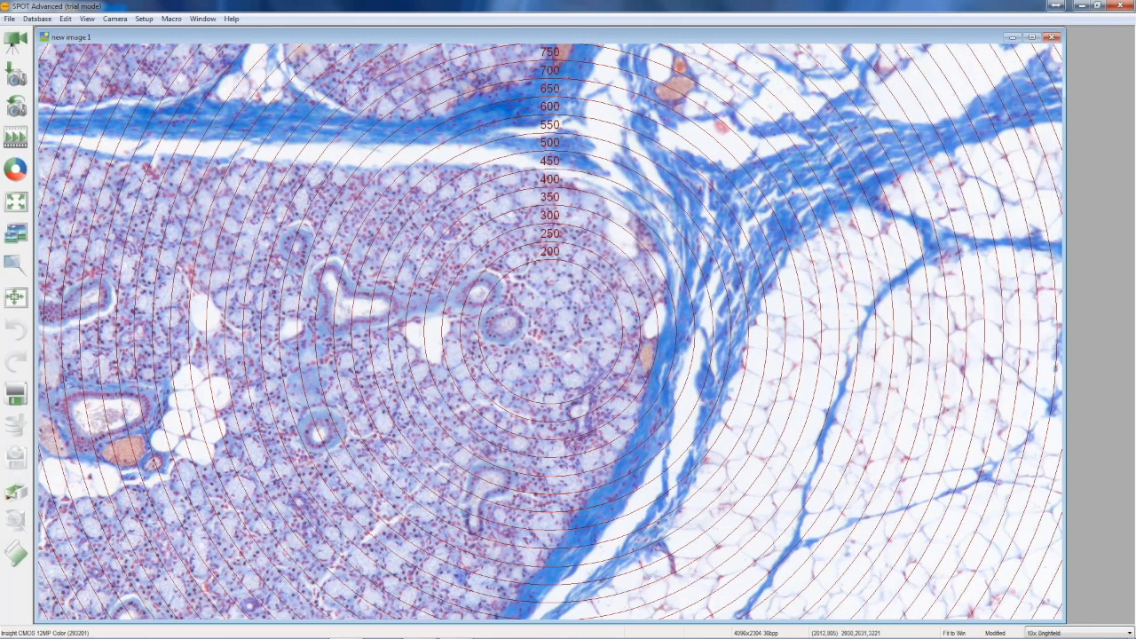
Modify the 10x Brightfield image setup to apply the 4k Circle reticle to live images
mouse_move(426, 637)
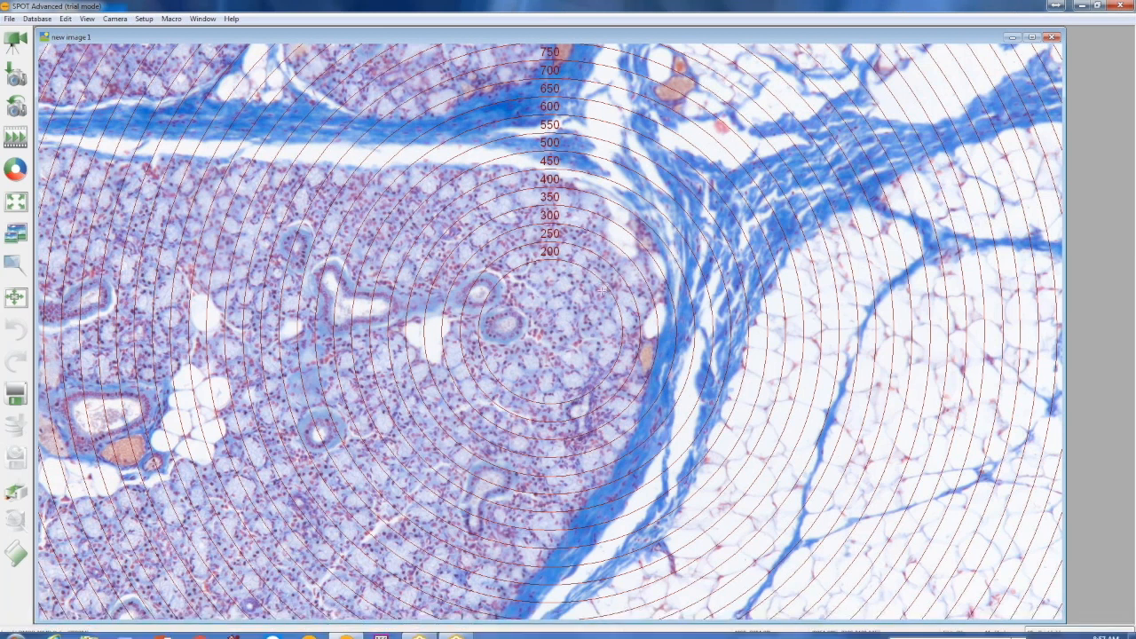
click(142, 18)
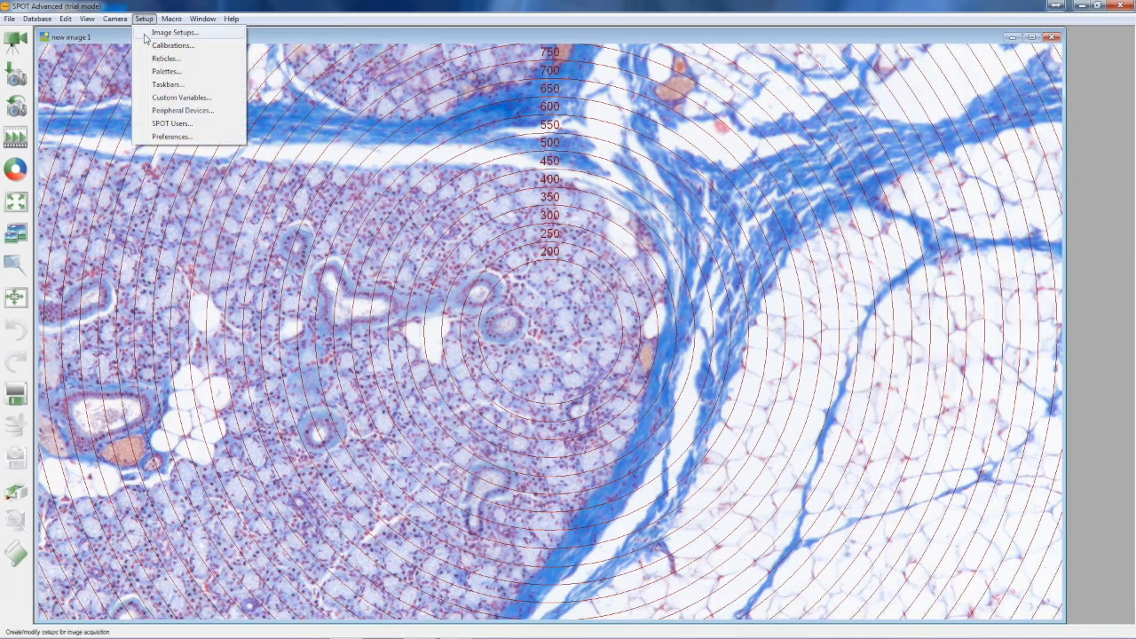
click(146, 33)
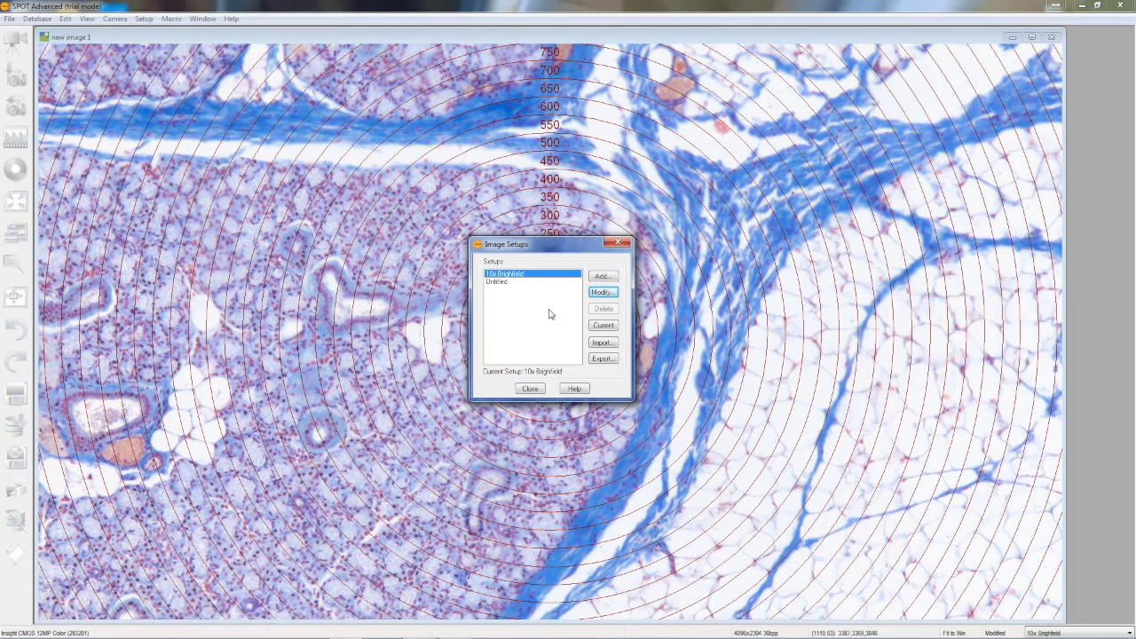
click(619, 300)
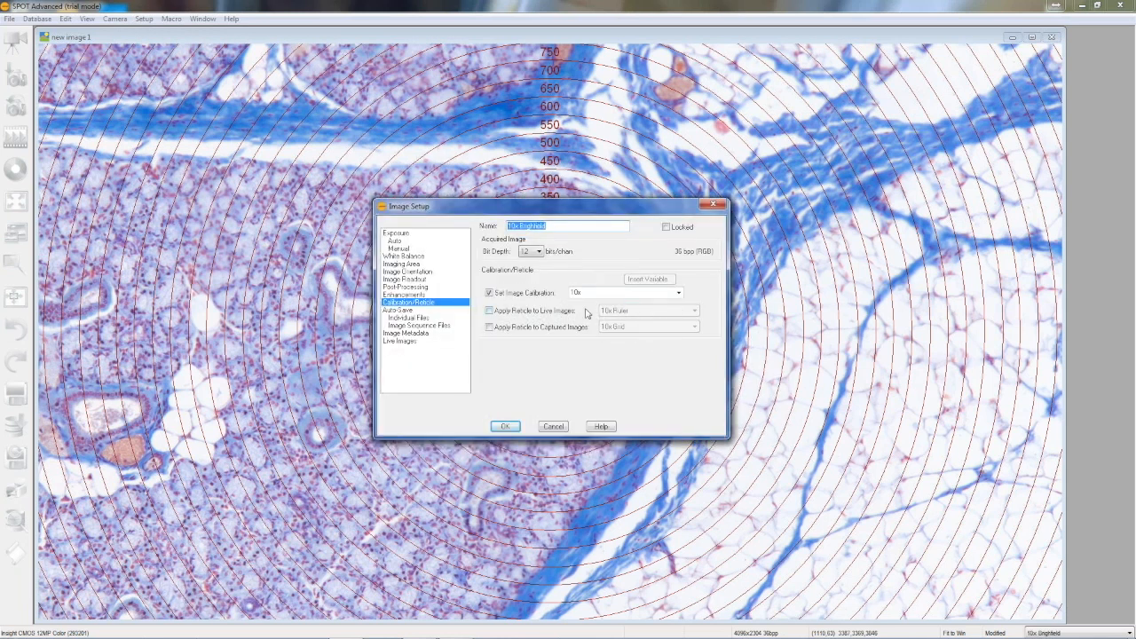
click(488, 312)
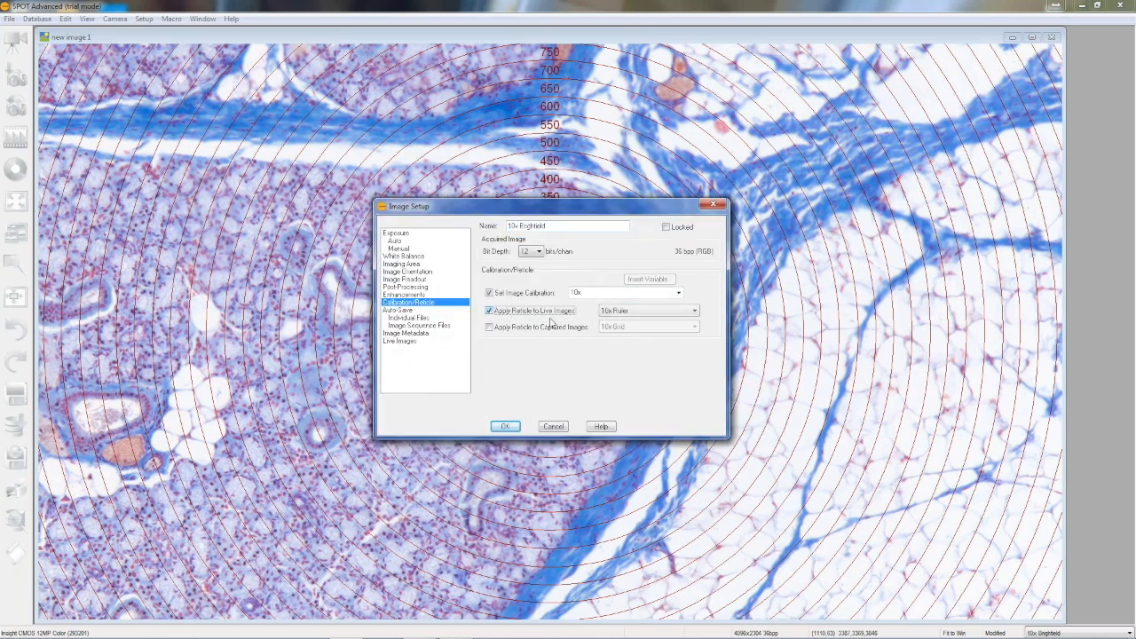
click(672, 311)
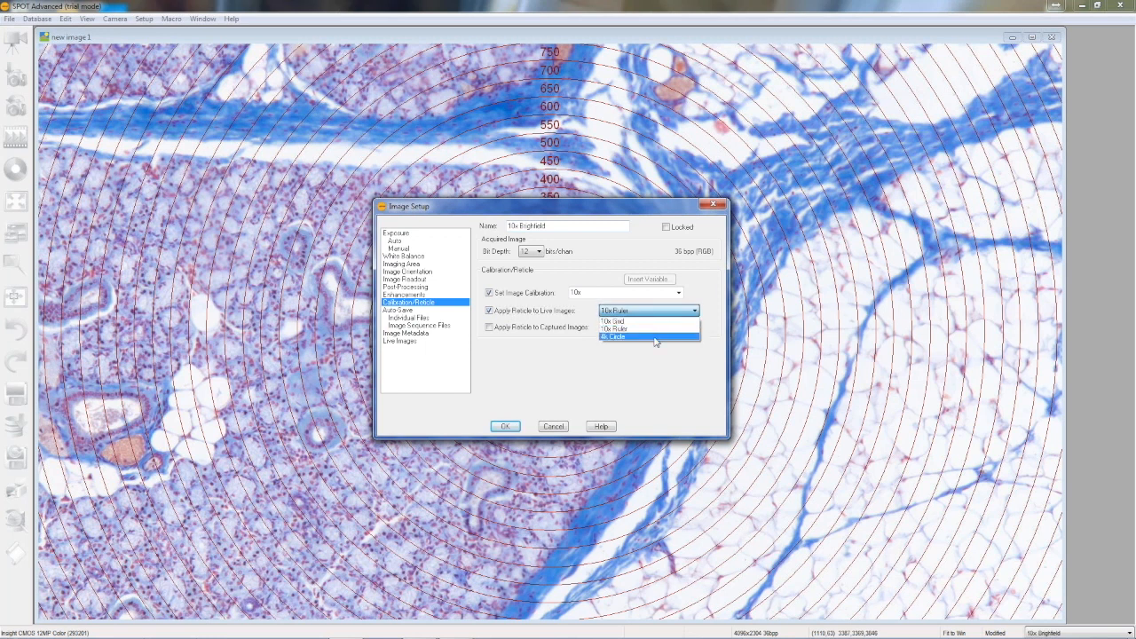
click(655, 337)
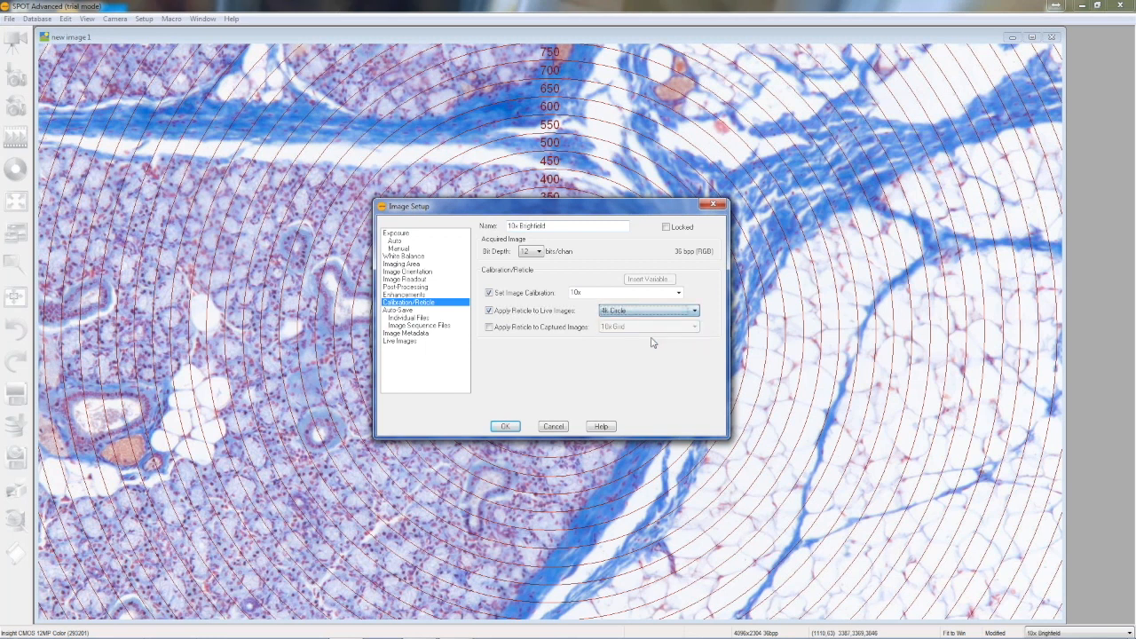
click(508, 428)
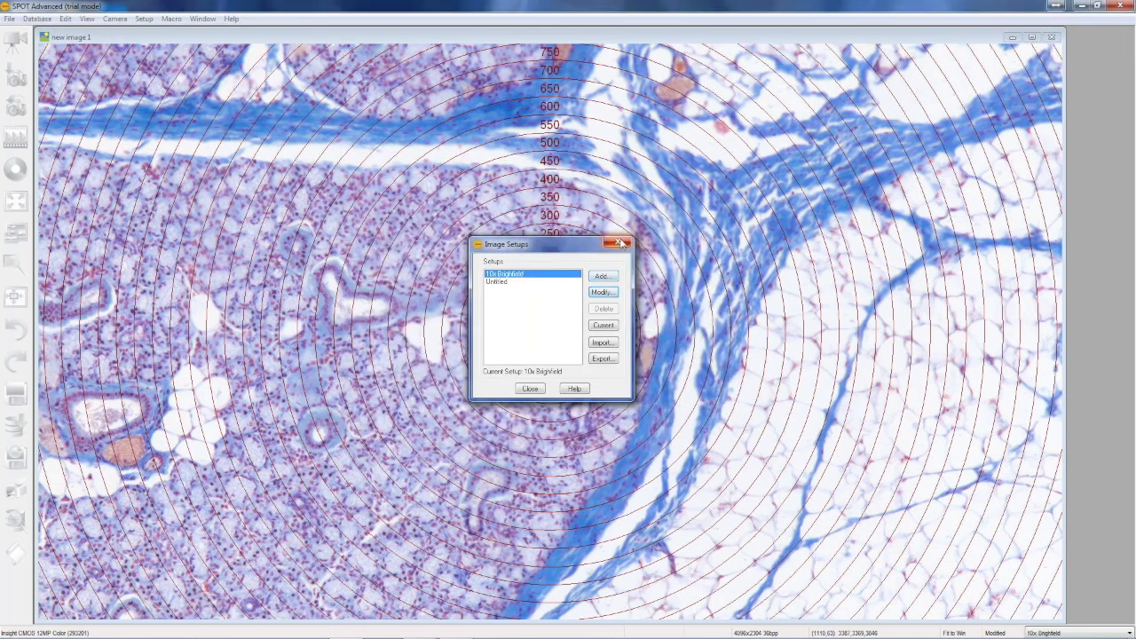
click(526, 390)
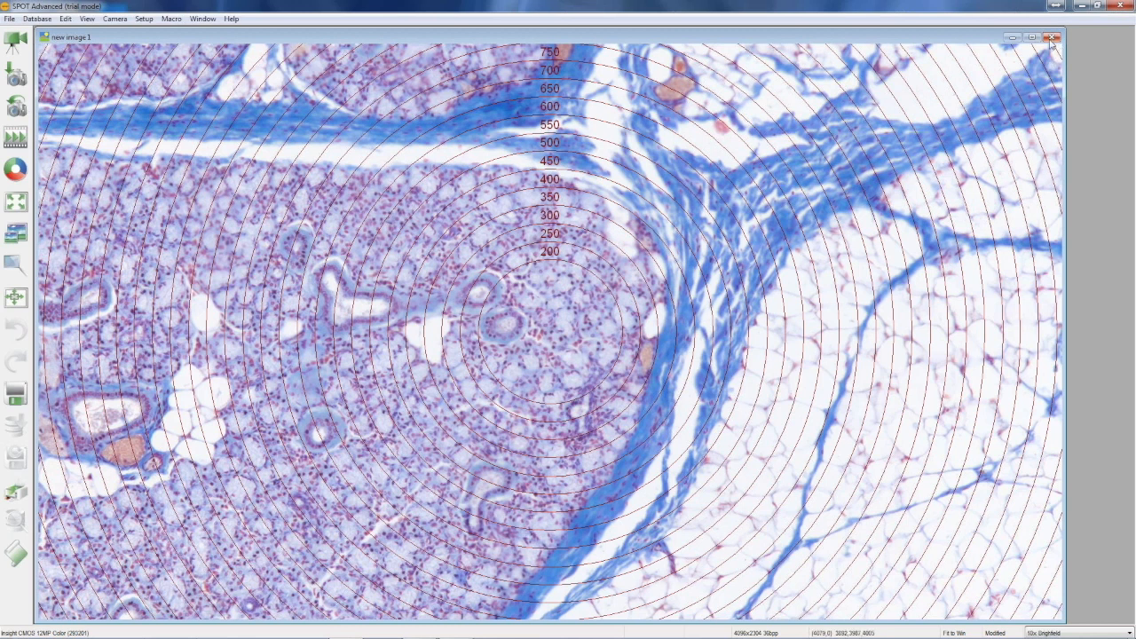
Close new image 1 without saving it and start the live image with the 4k Circle reticle
click(1050, 37)
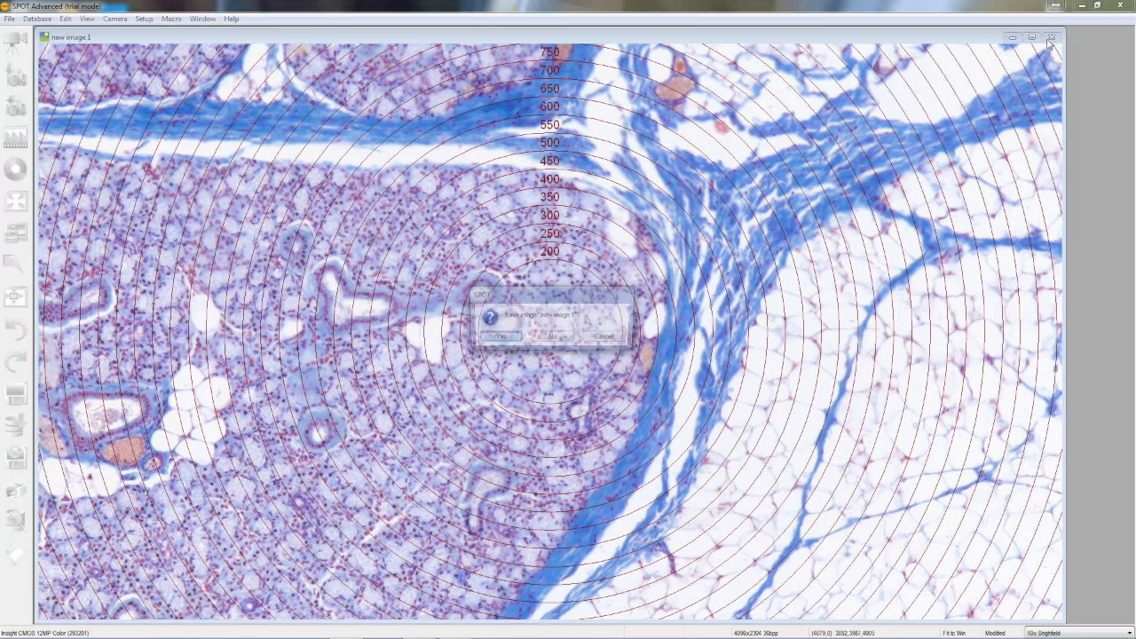
click(539, 343)
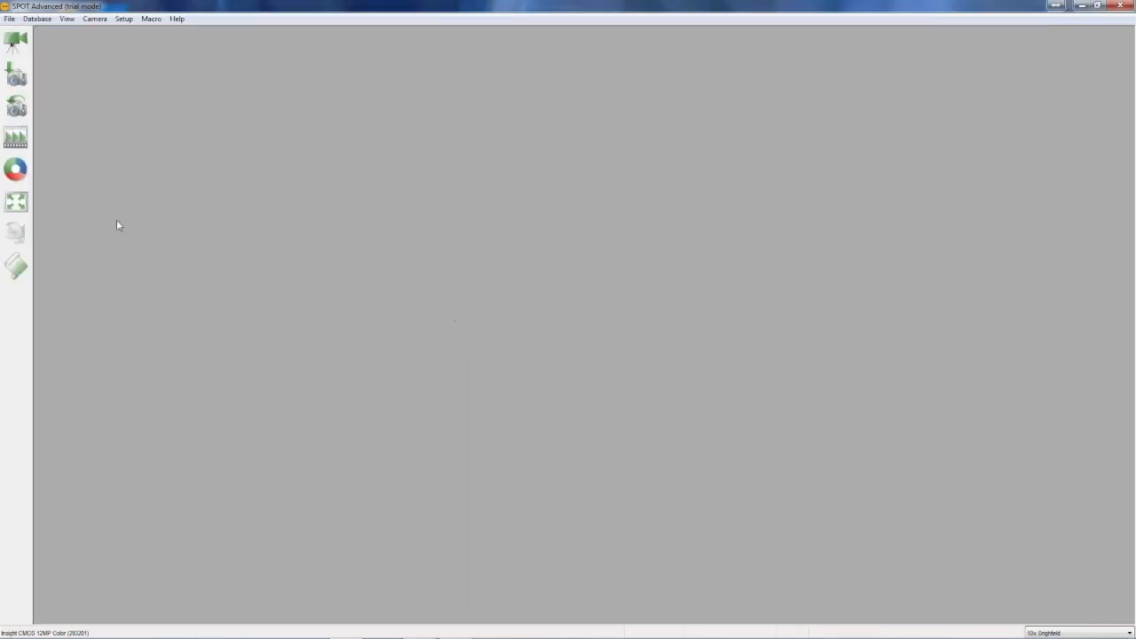
click(16, 44)
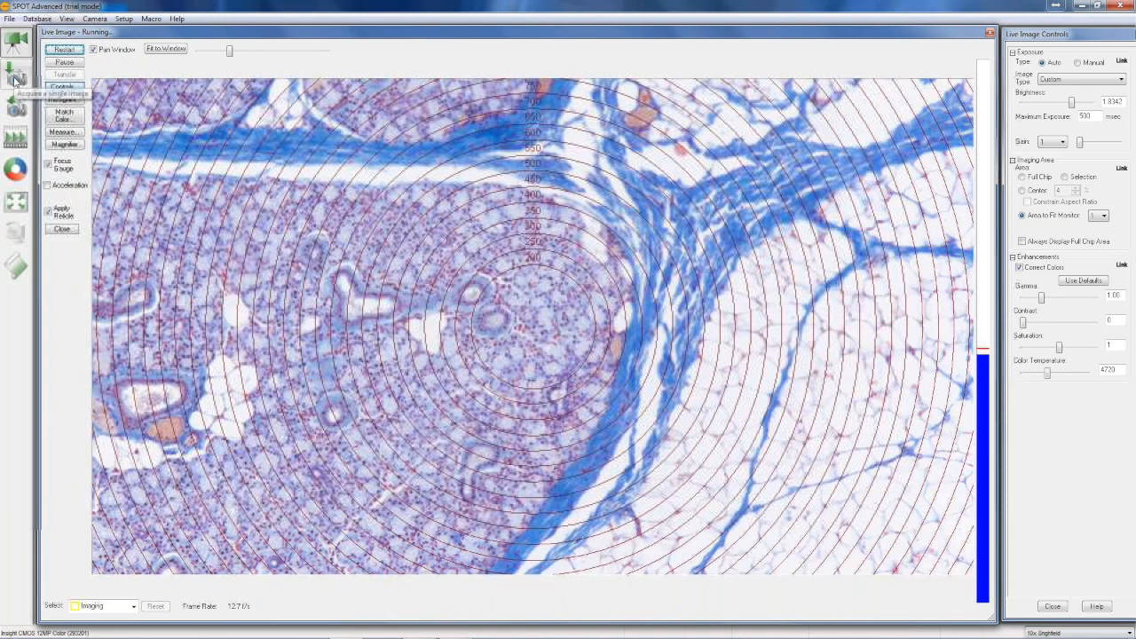
Capture an image from the live view and apply the 4k Circle reticle to it, replacing any existing reticle
click(14, 80)
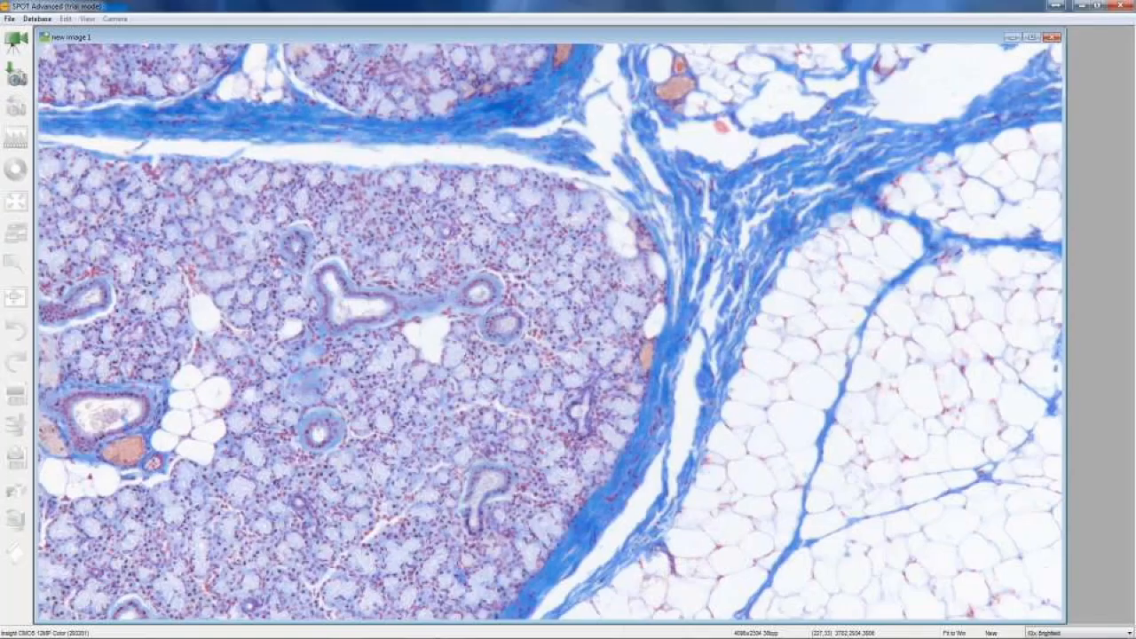
click(66, 19)
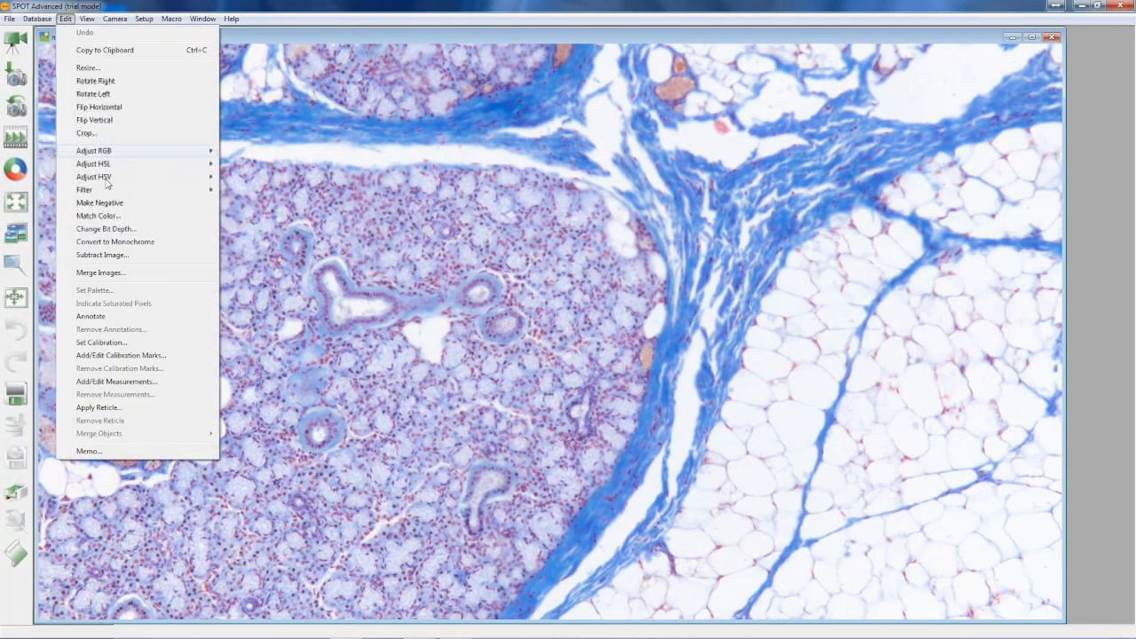
click(100, 407)
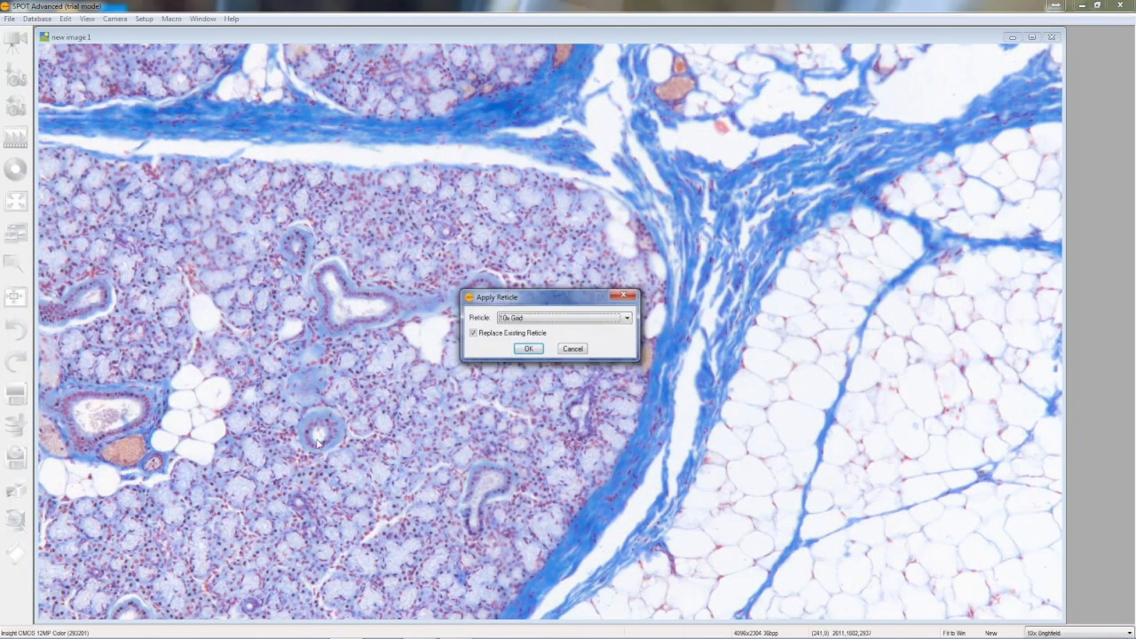
click(554, 318)
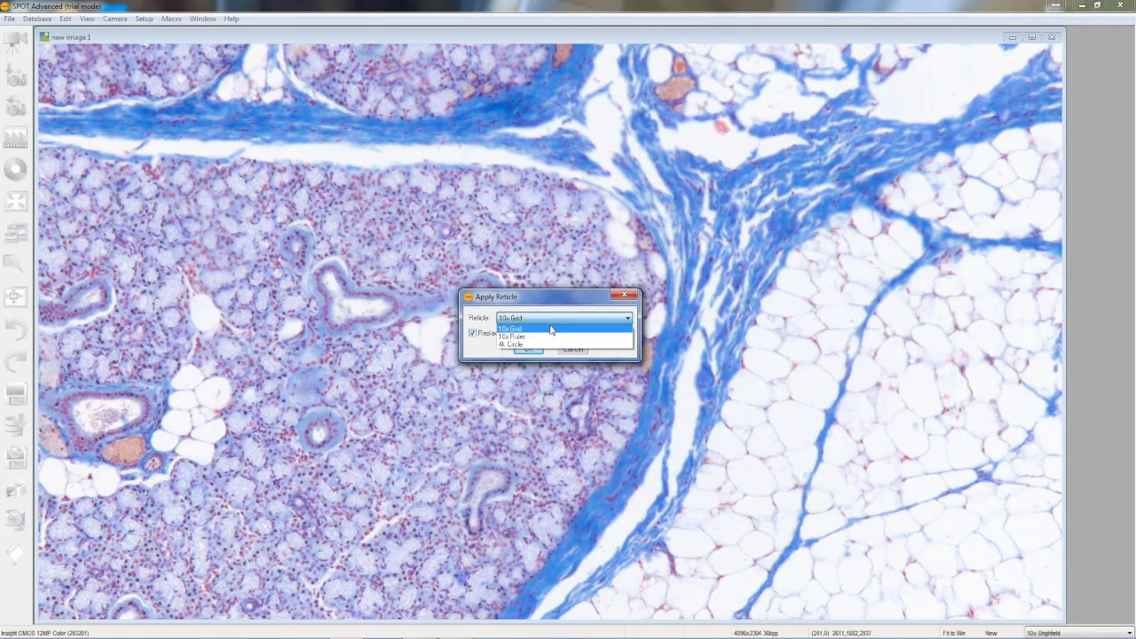
click(543, 345)
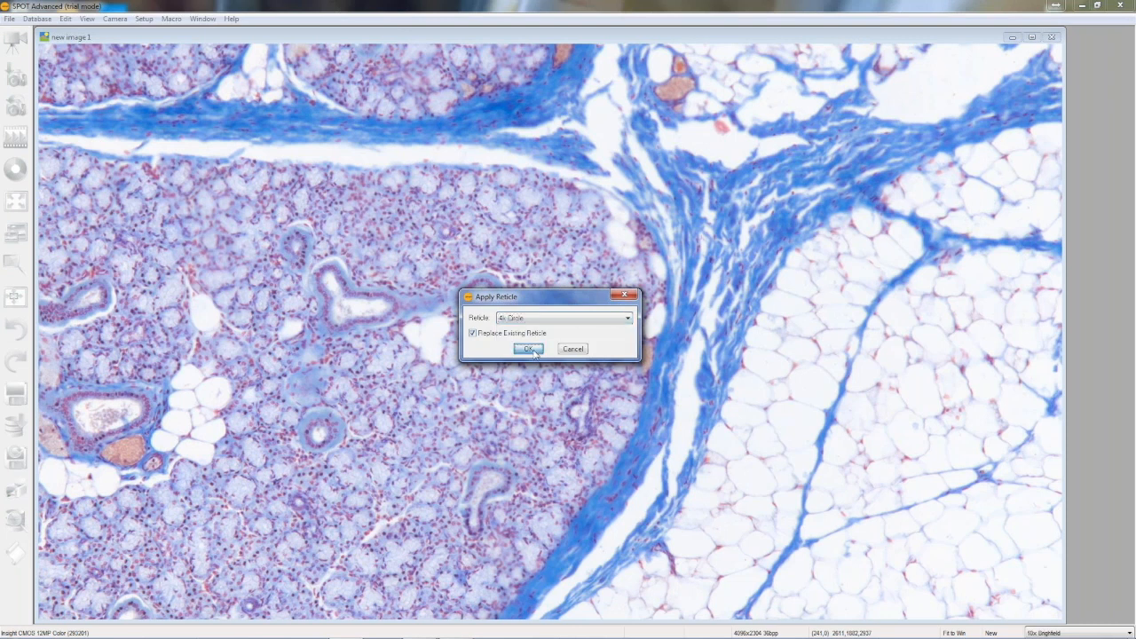
click(528, 348)
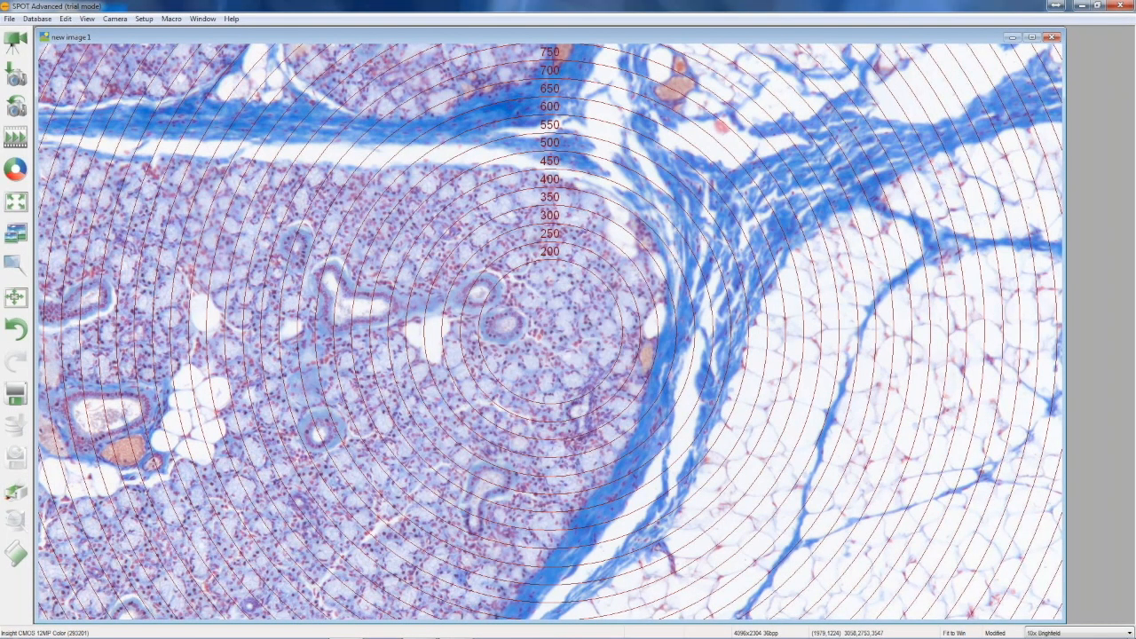